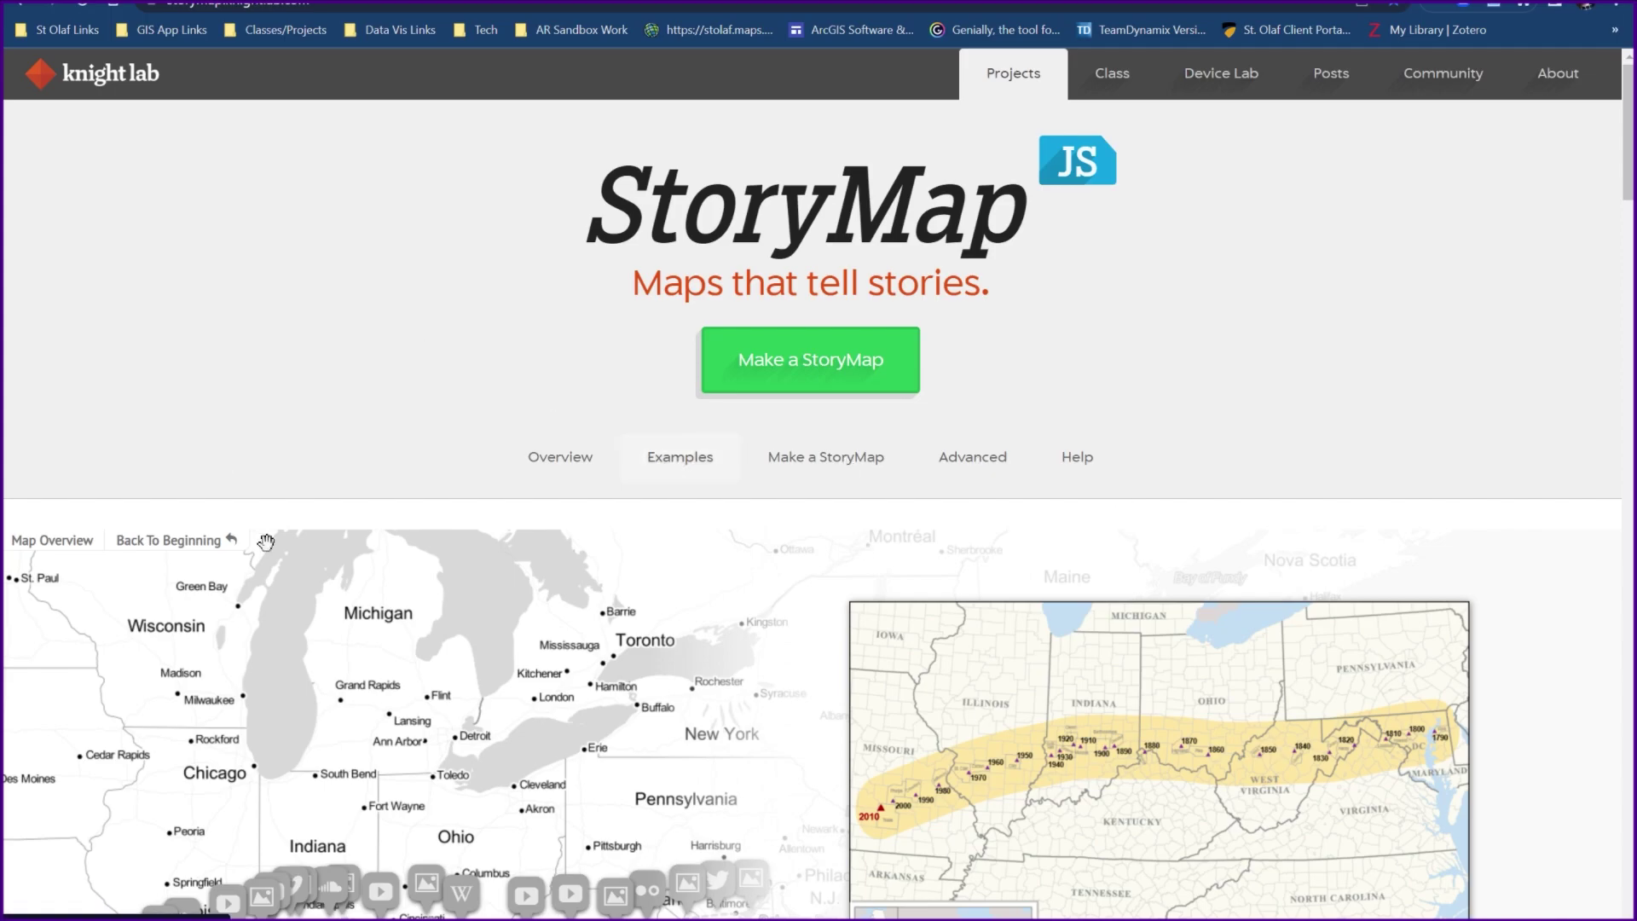
Scroll the StoryMapJS page, then start a new StoryMap from the Your StoryMaps list.
scroll(571, 614, "down", 2)
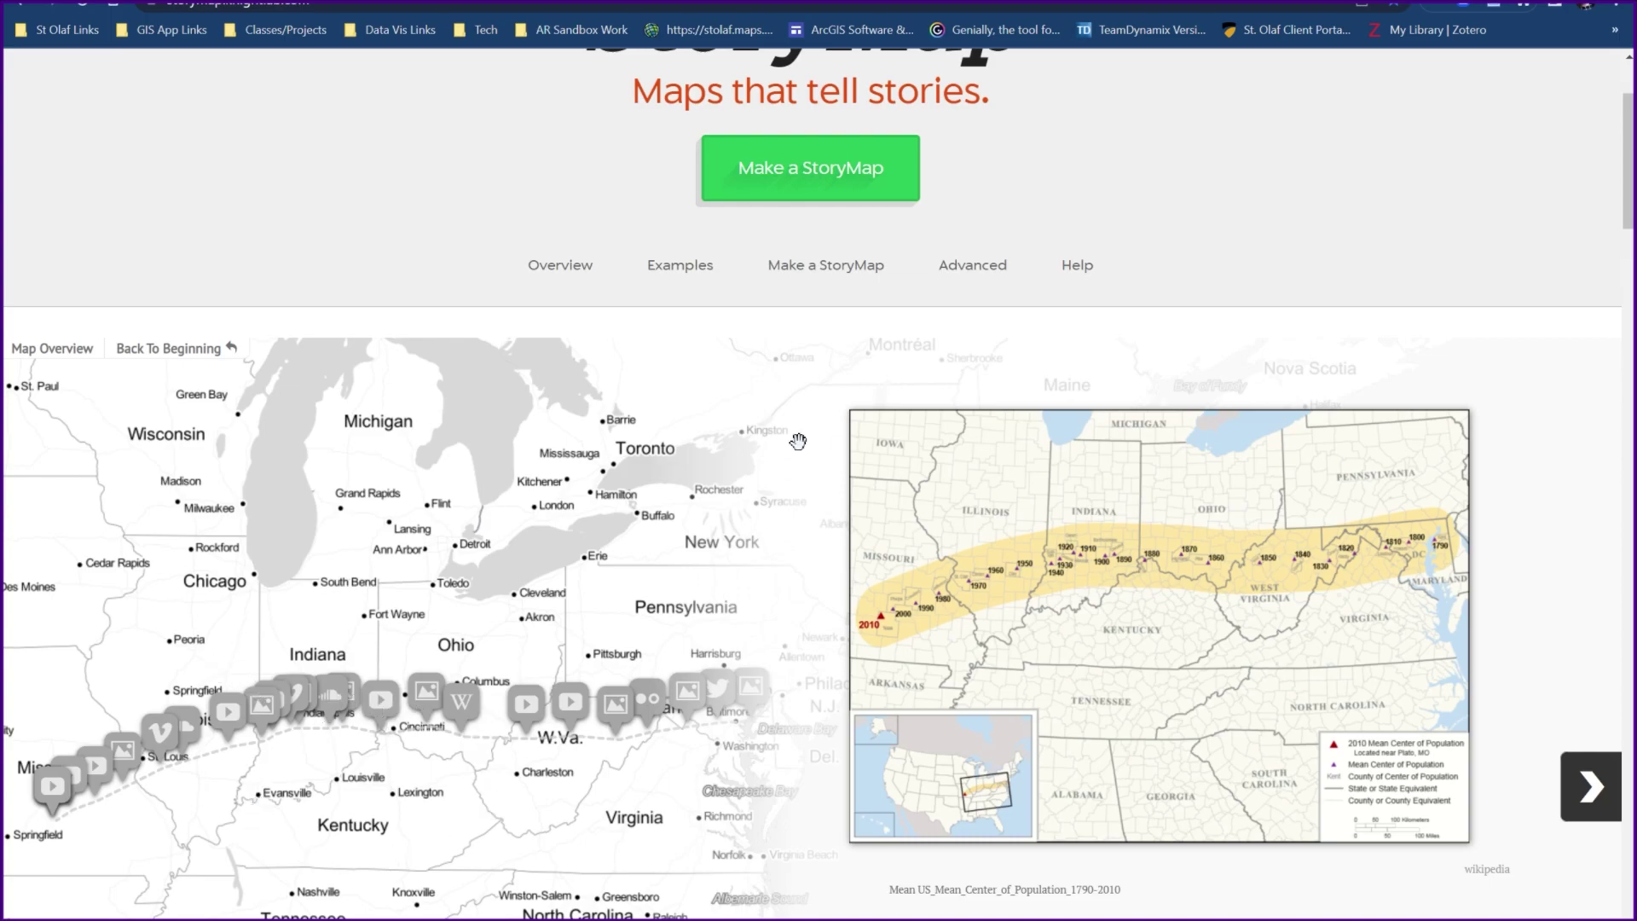
scroll(1361, 399, "up", 2)
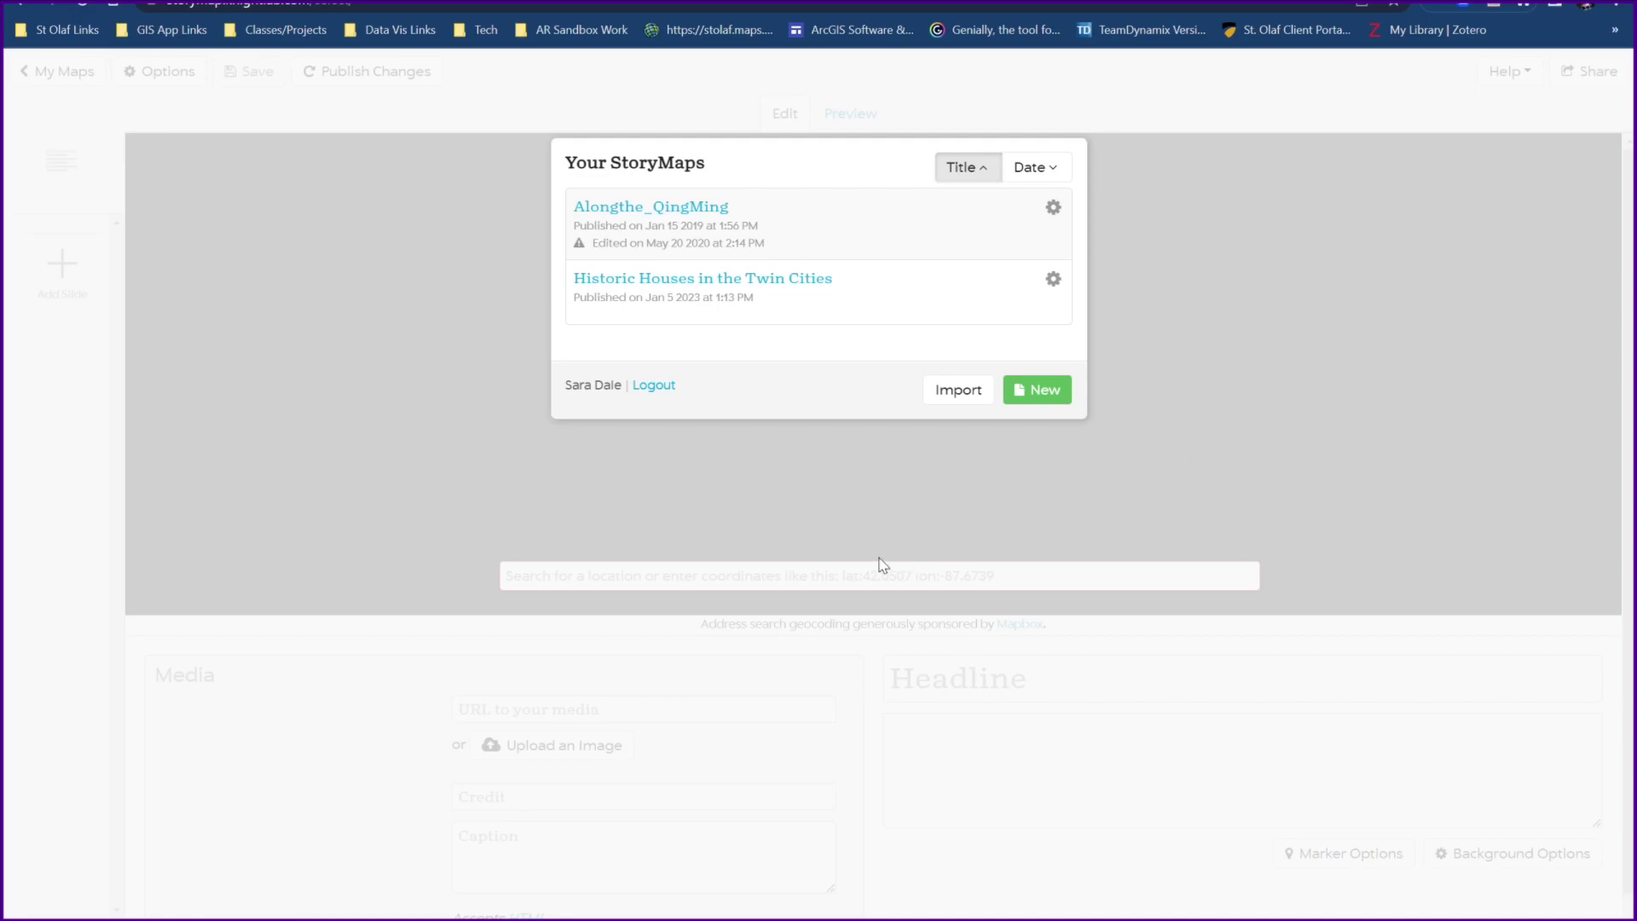
left_click(1037, 394)
Name the new StoryMap 'Northfield, Minnesota Project' and create it.
left_click(1028, 195)
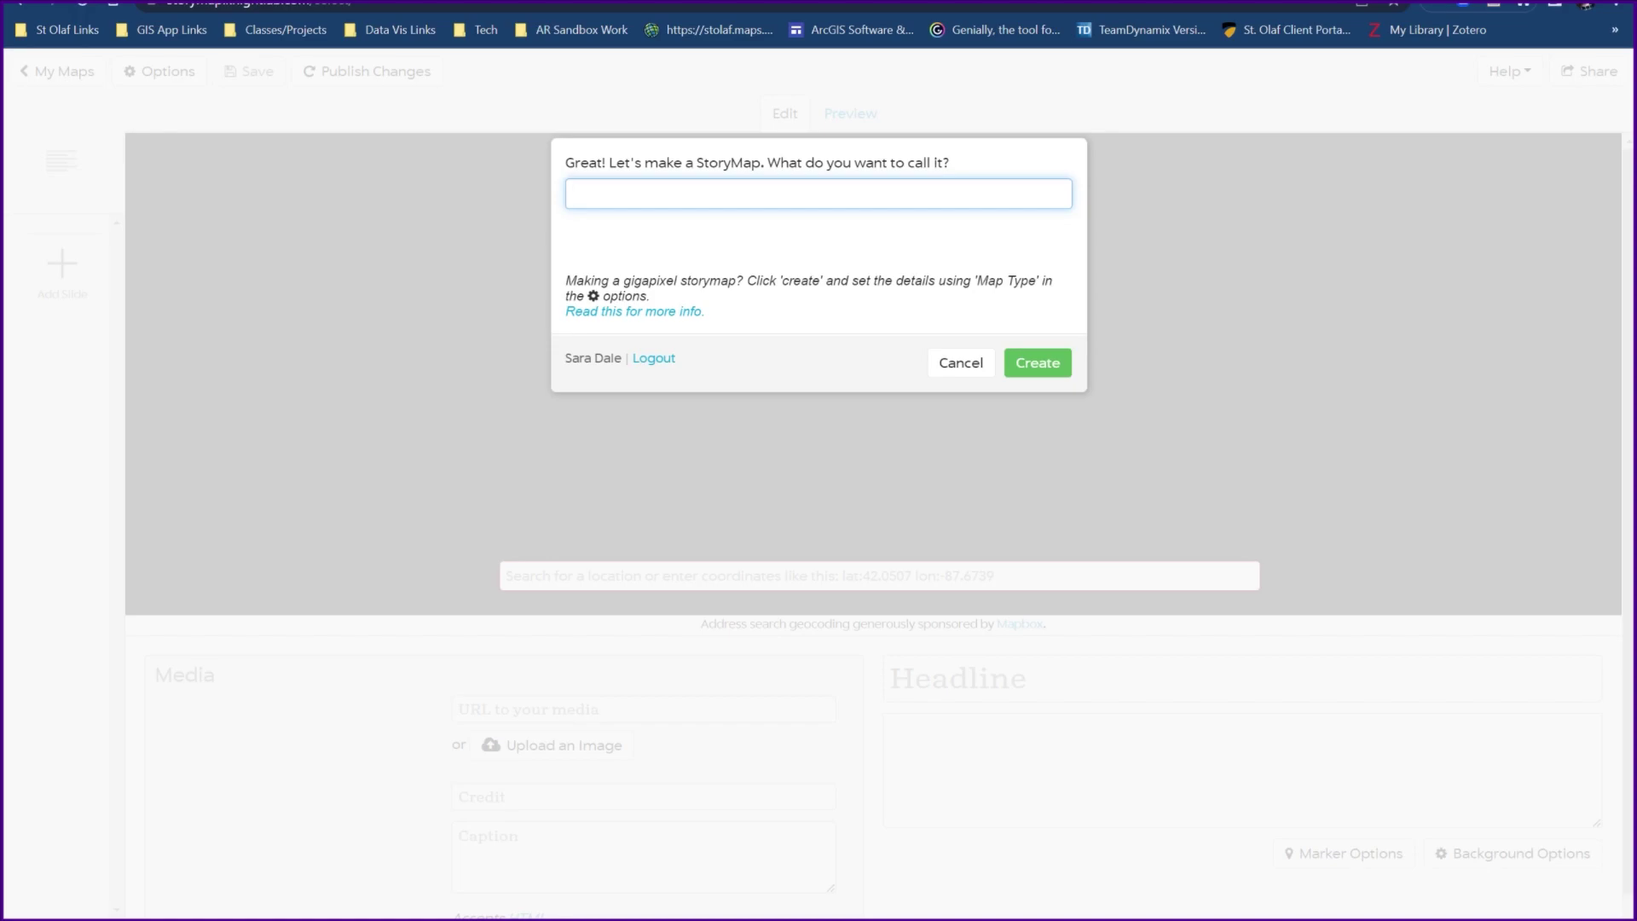
type("Northfield, Minnesota P")
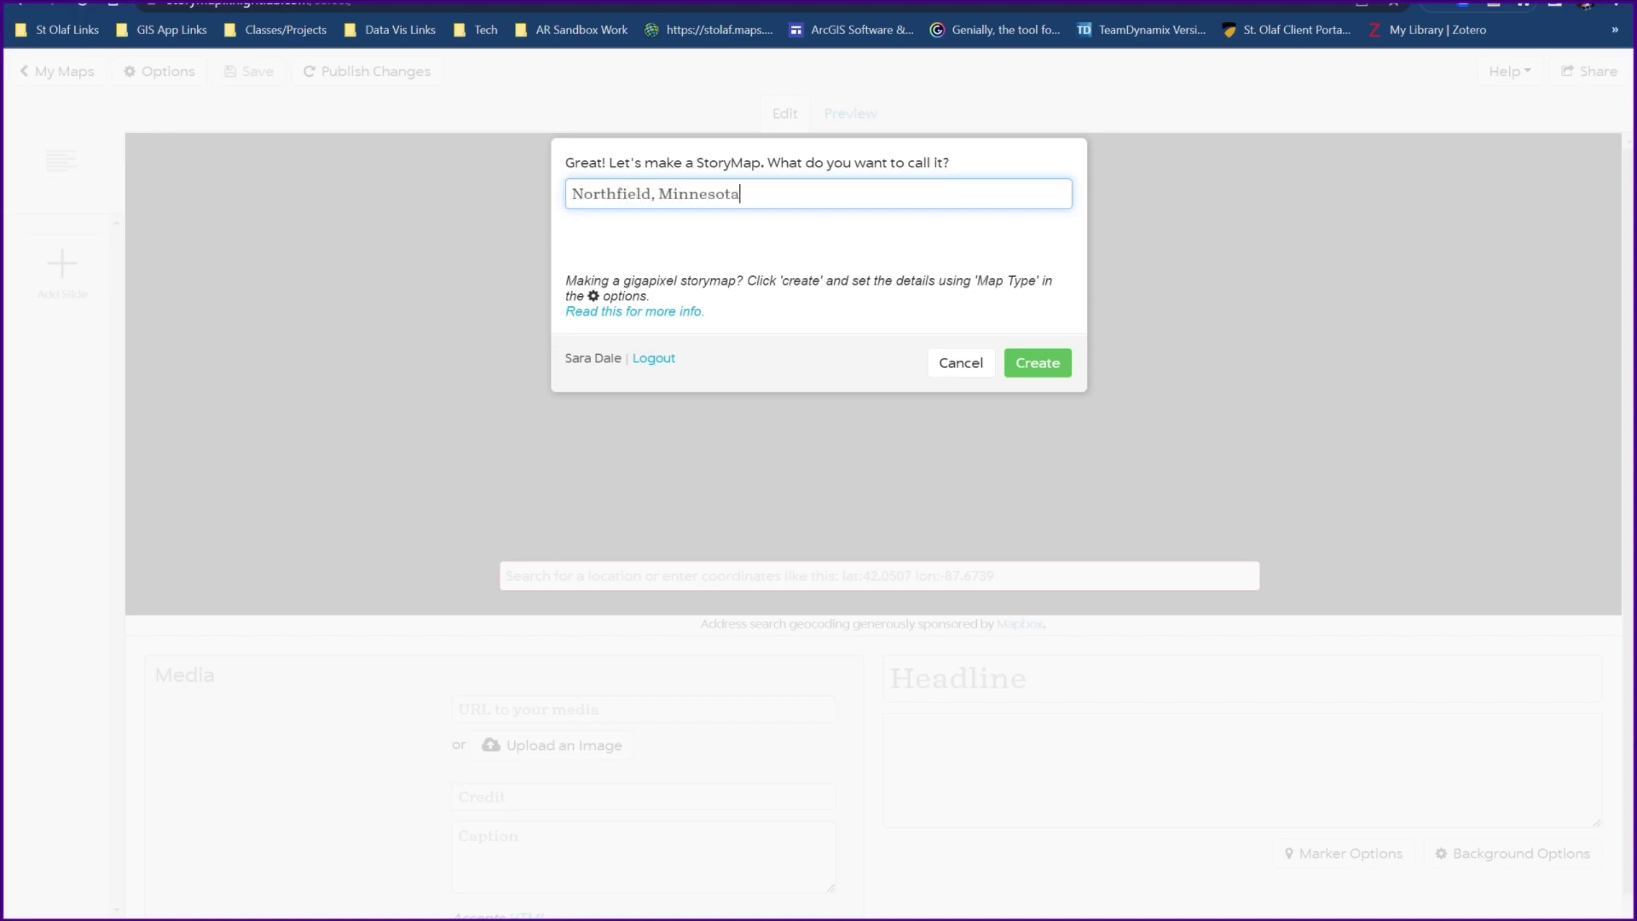
type("roject")
left_click(1047, 373)
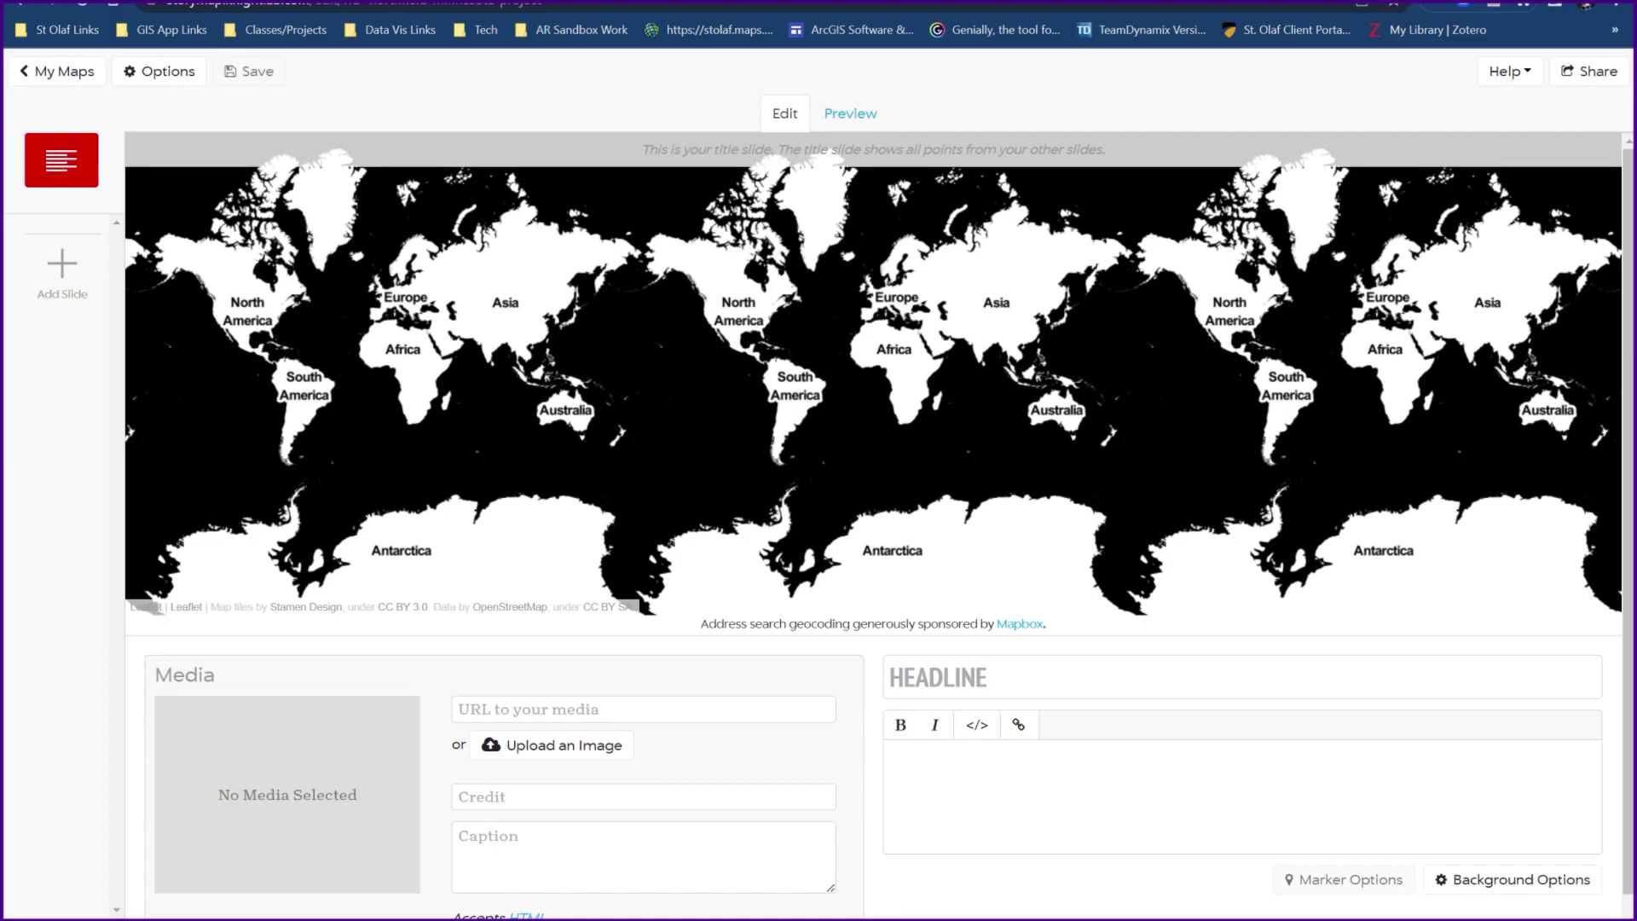
Enter 'NORTHFIELD MINNESOTA TRAVELS' as the title slide's headline.
left_click(998, 677)
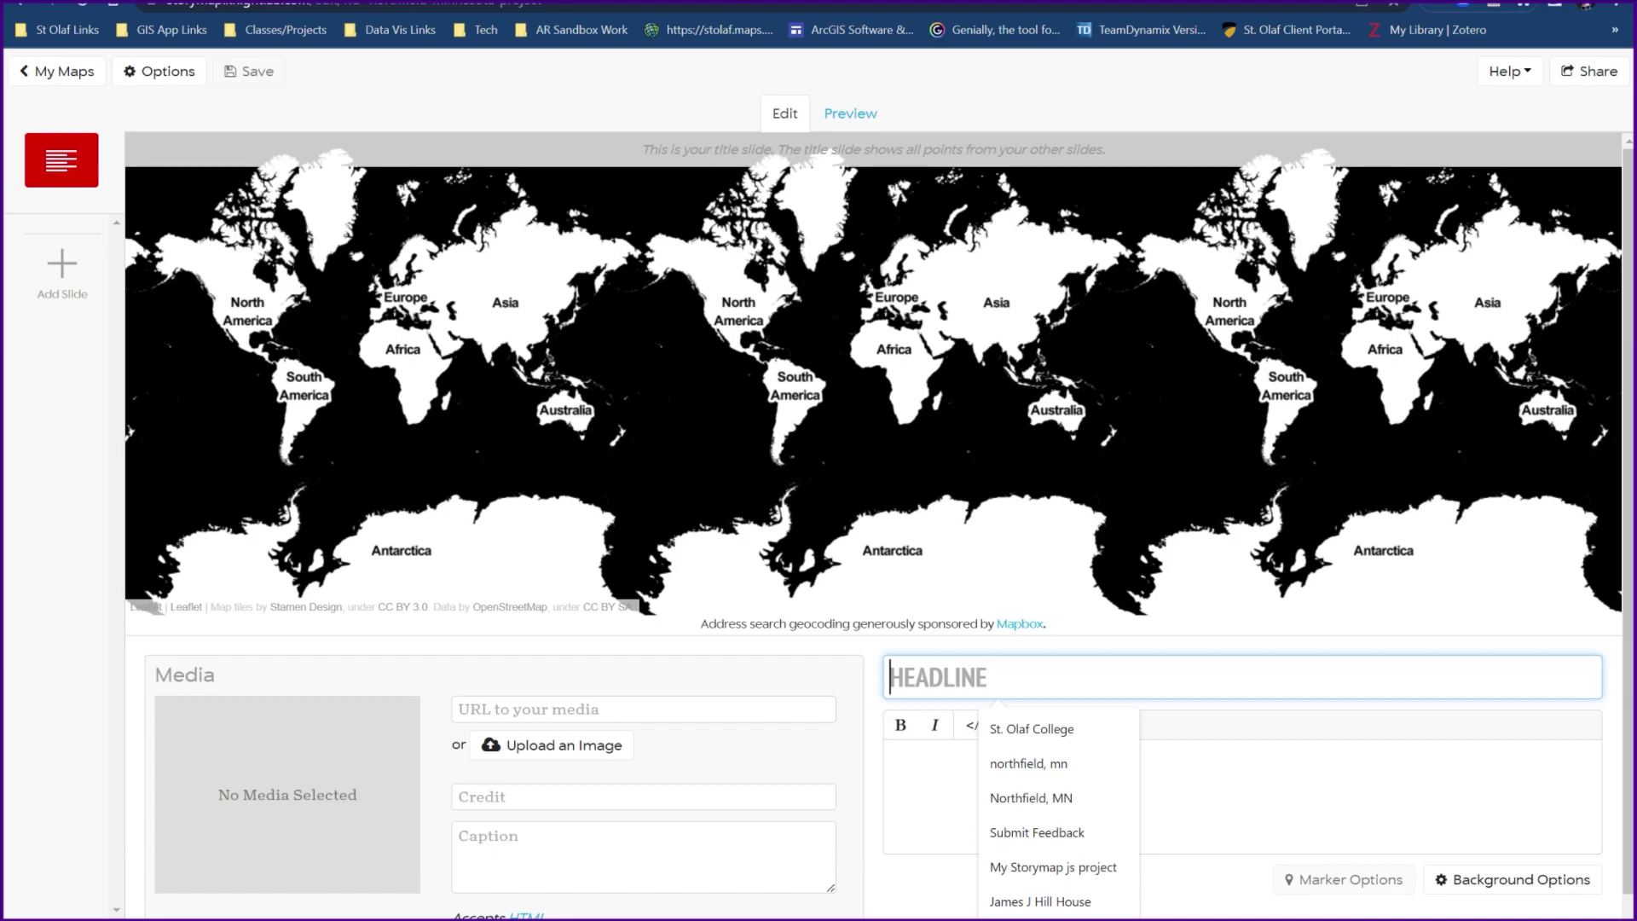
type("NO")
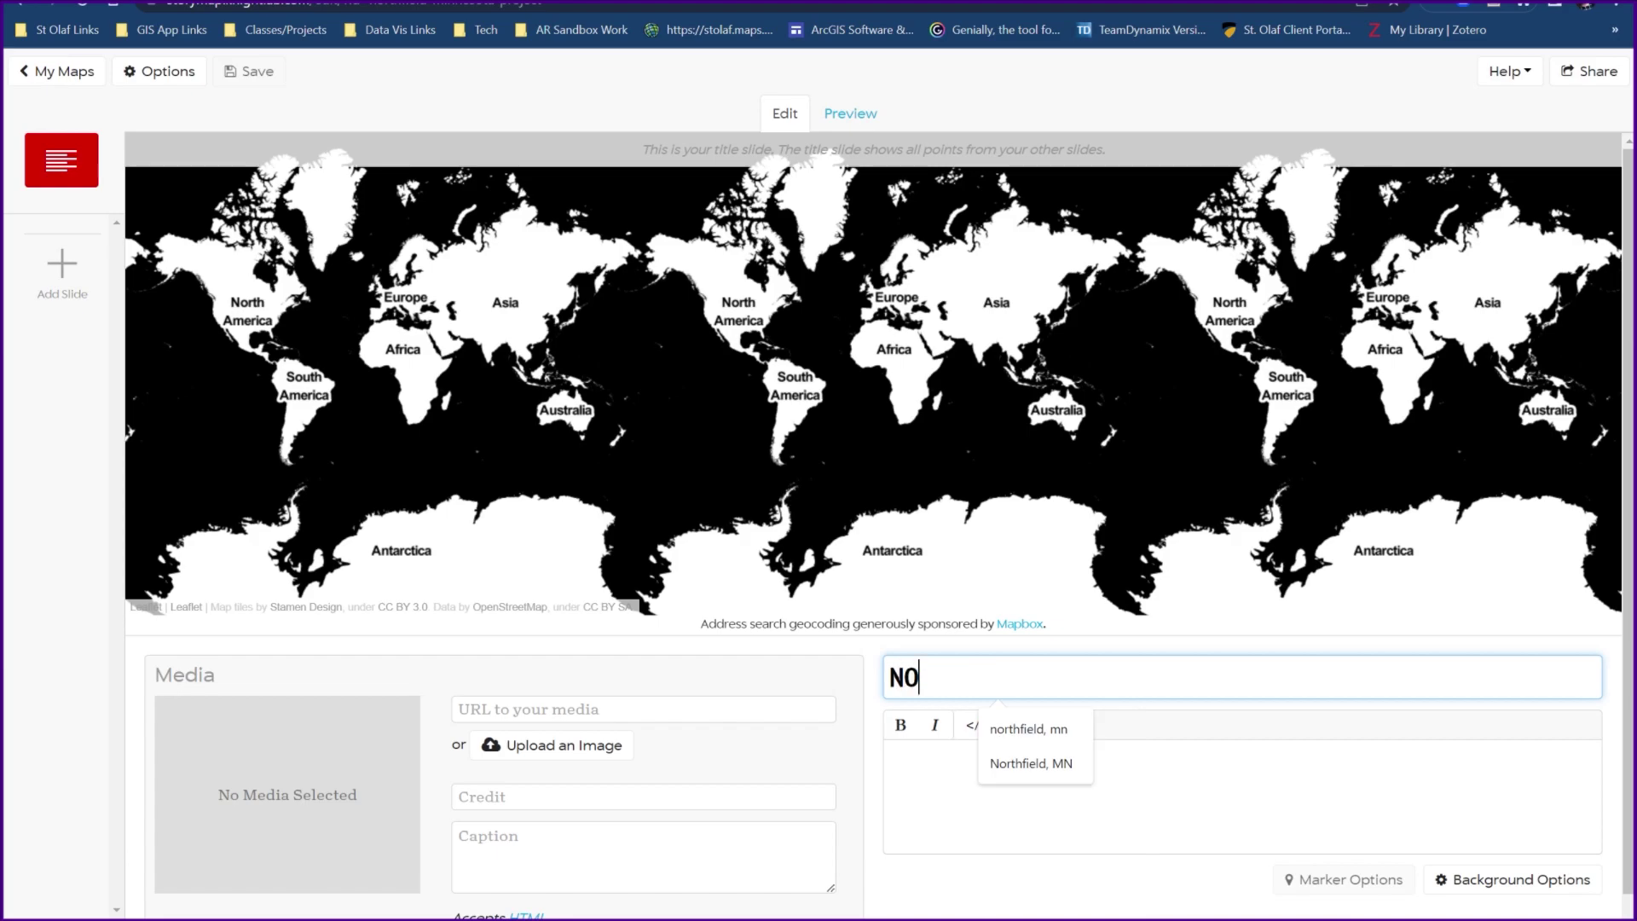
type("RTHFIELD MINN")
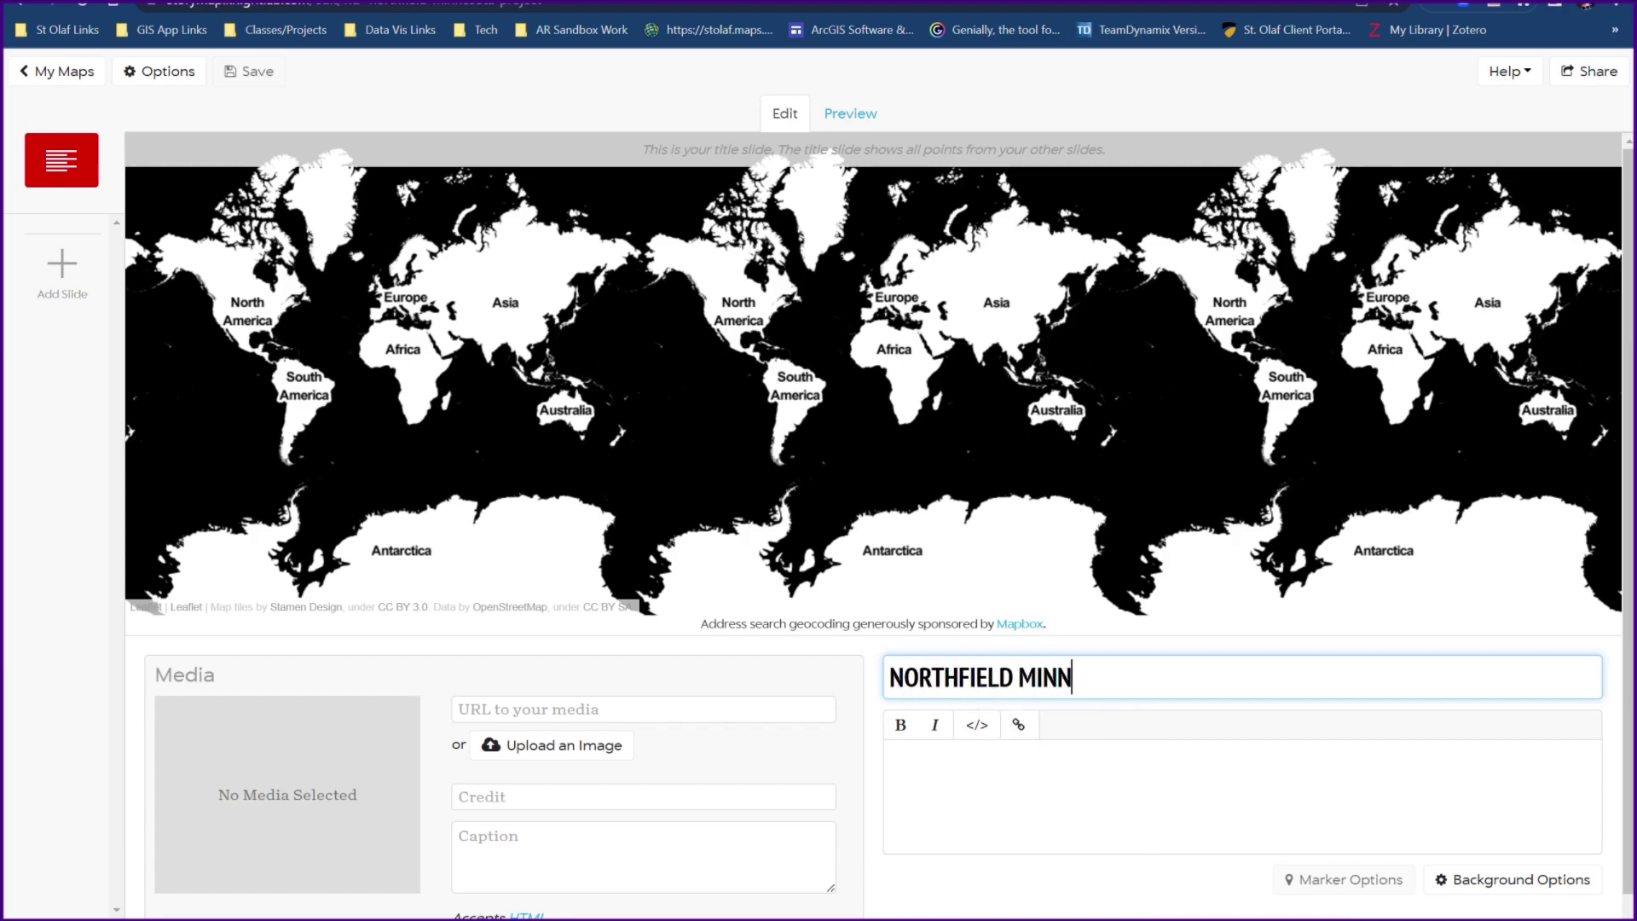
type("ESOTA TRAV")
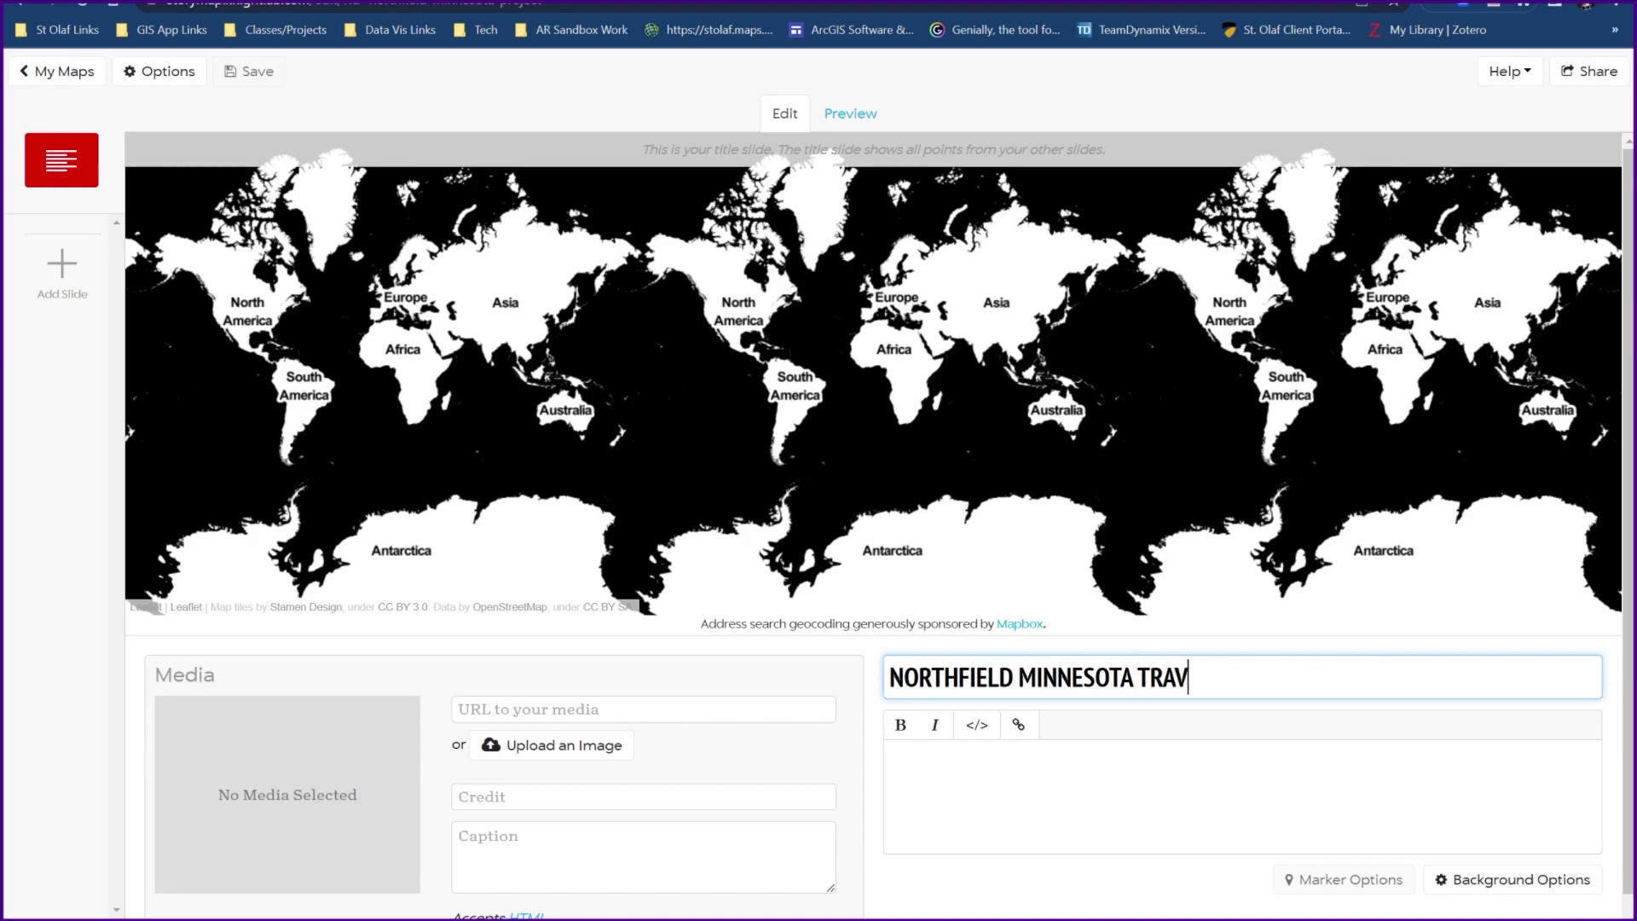
type("ELS")
key("Tab")
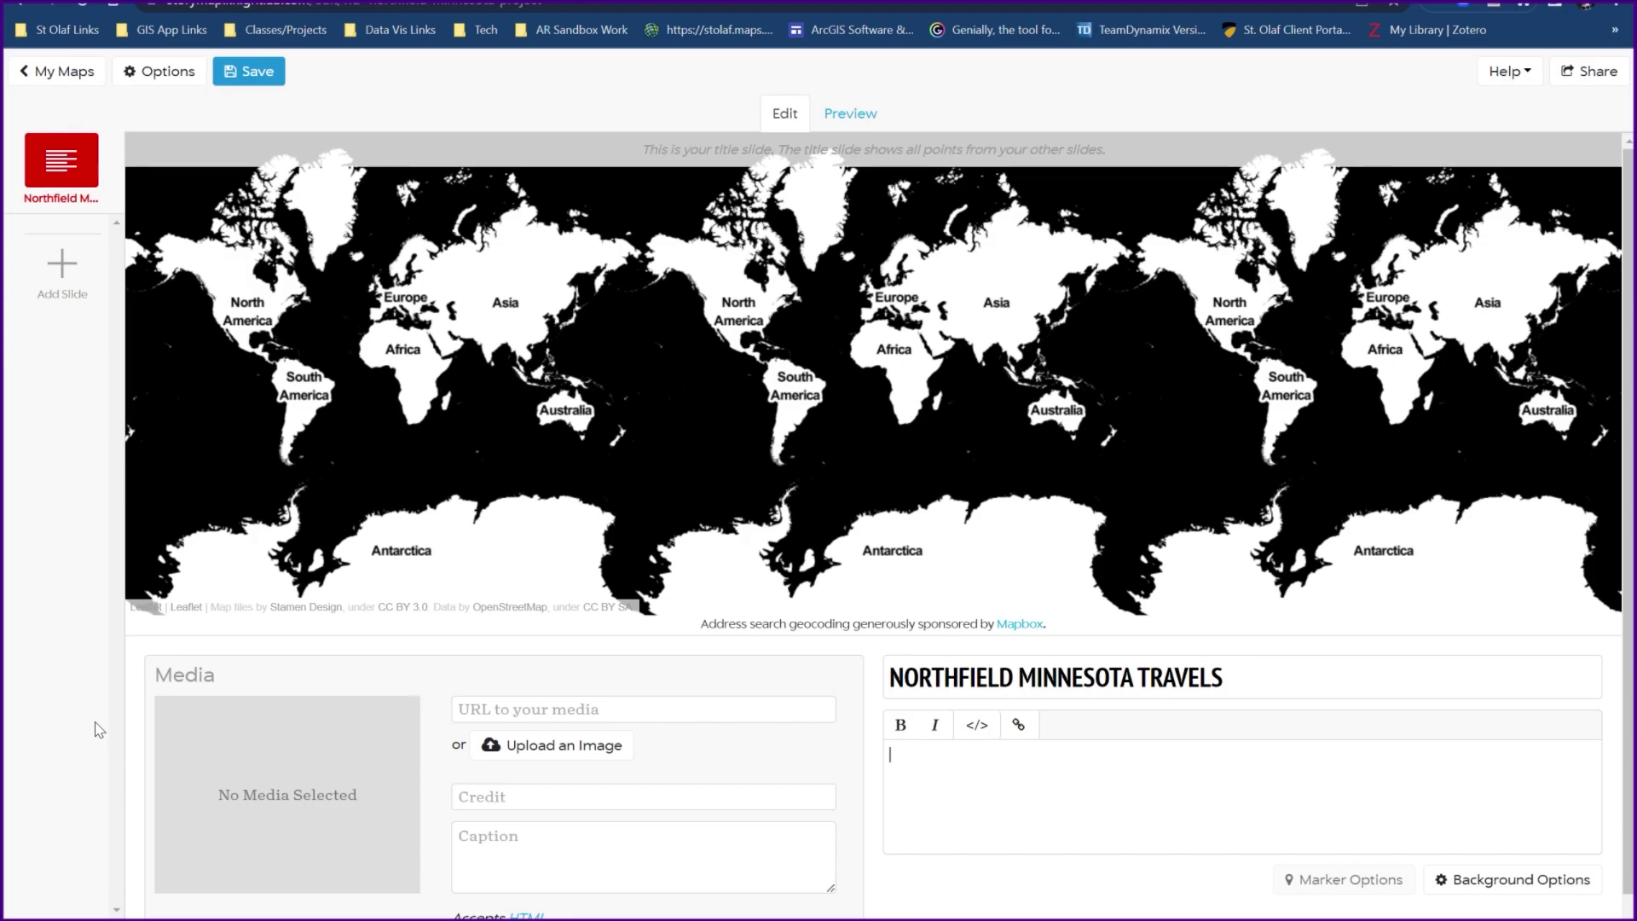
Upload the historic Minnesota map image as the title slide's media.
left_click(588, 746)
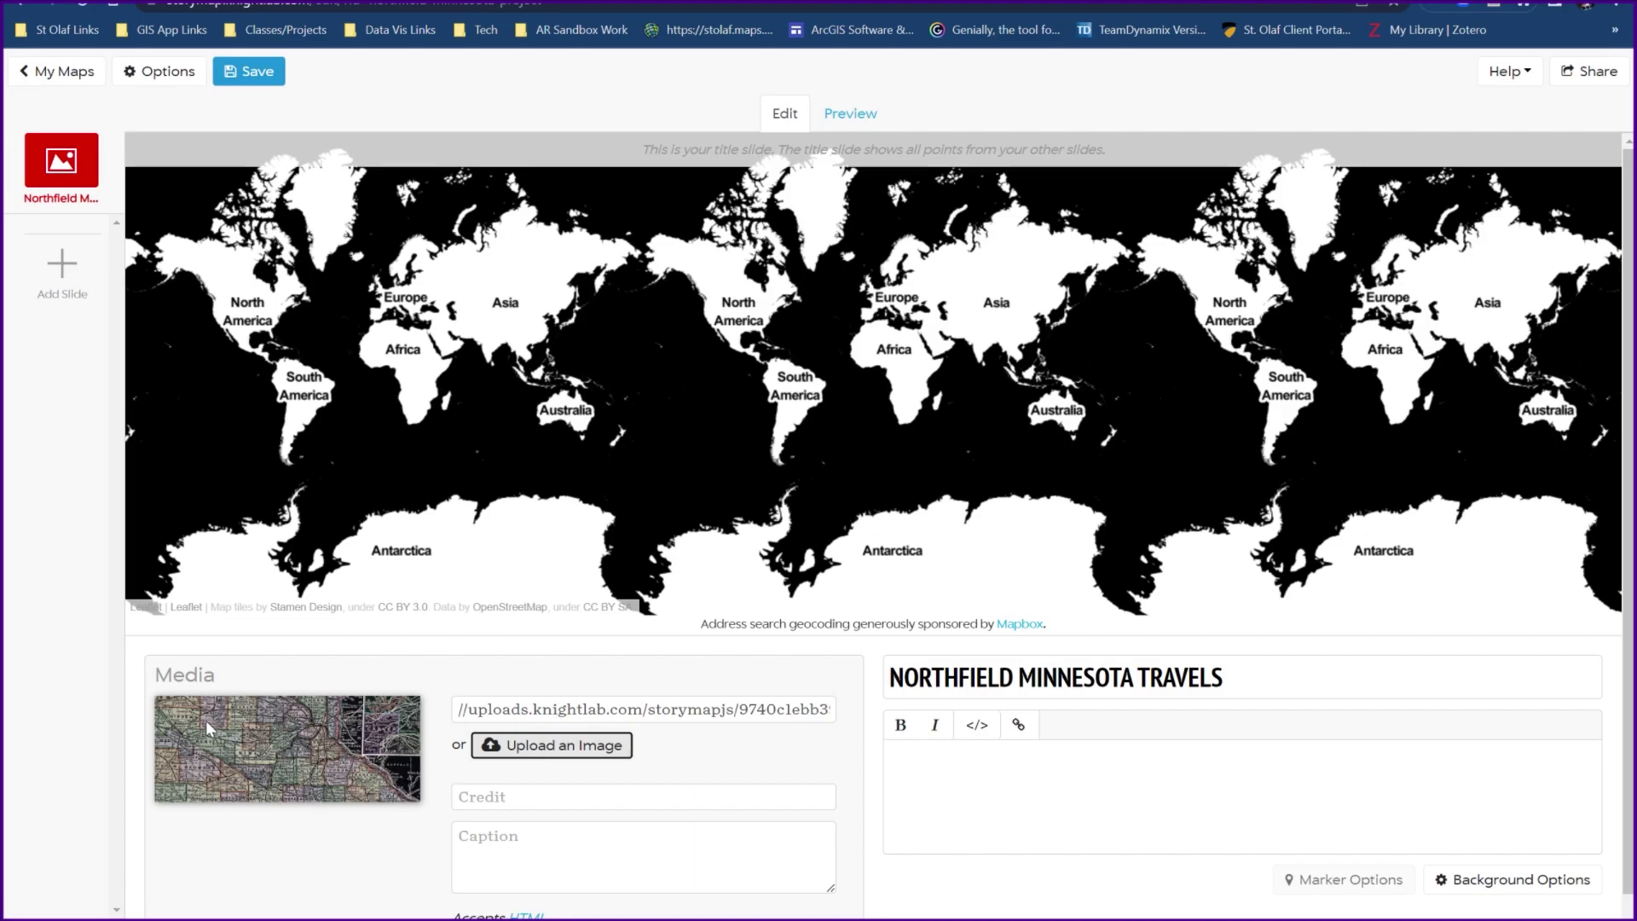
key("Tab")
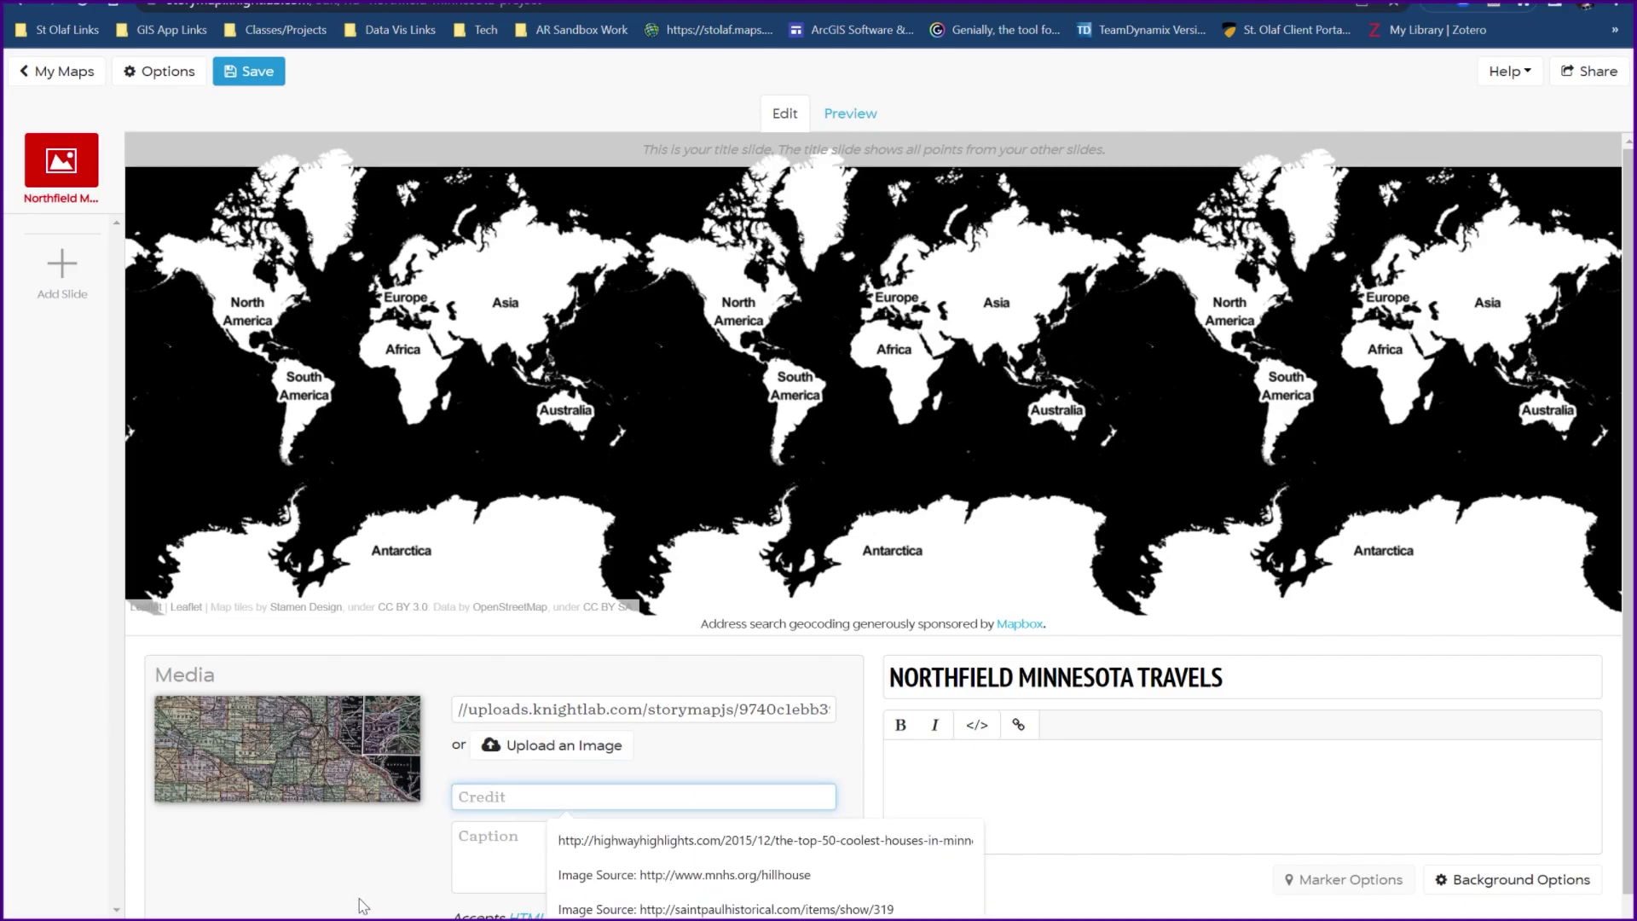
key("Escape")
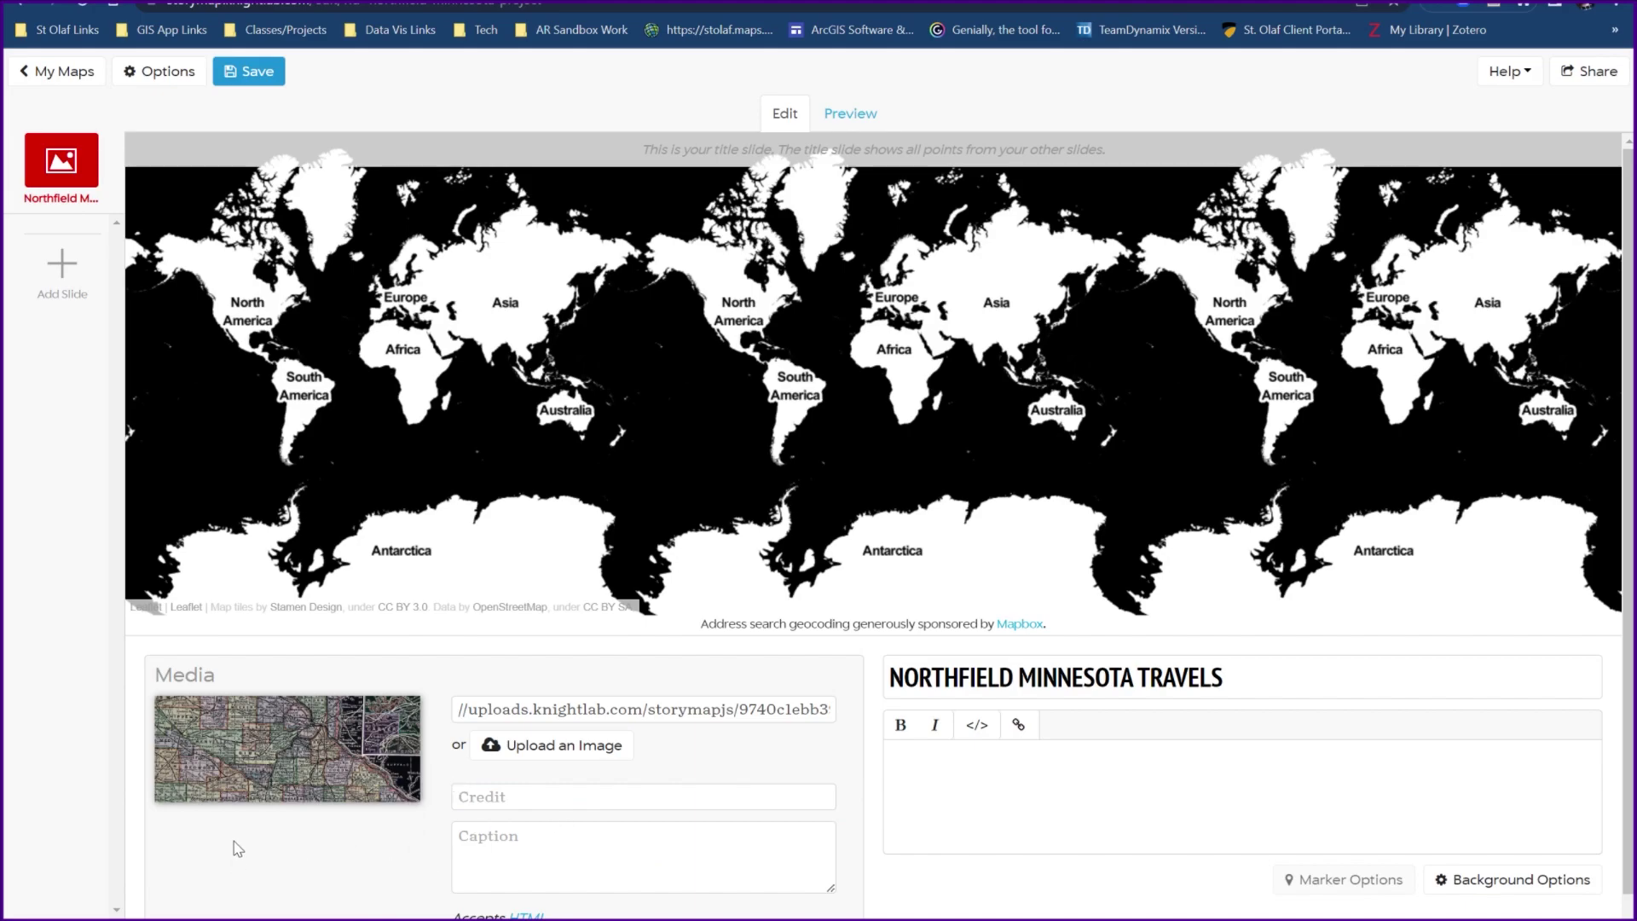
Enter a 'Credited by' line with the creator's name in the image Credit field.
left_click(643, 797)
type("Cre")
type("adit")
key("BackSpace")
key("BackSpace")
type("ed by Sara")
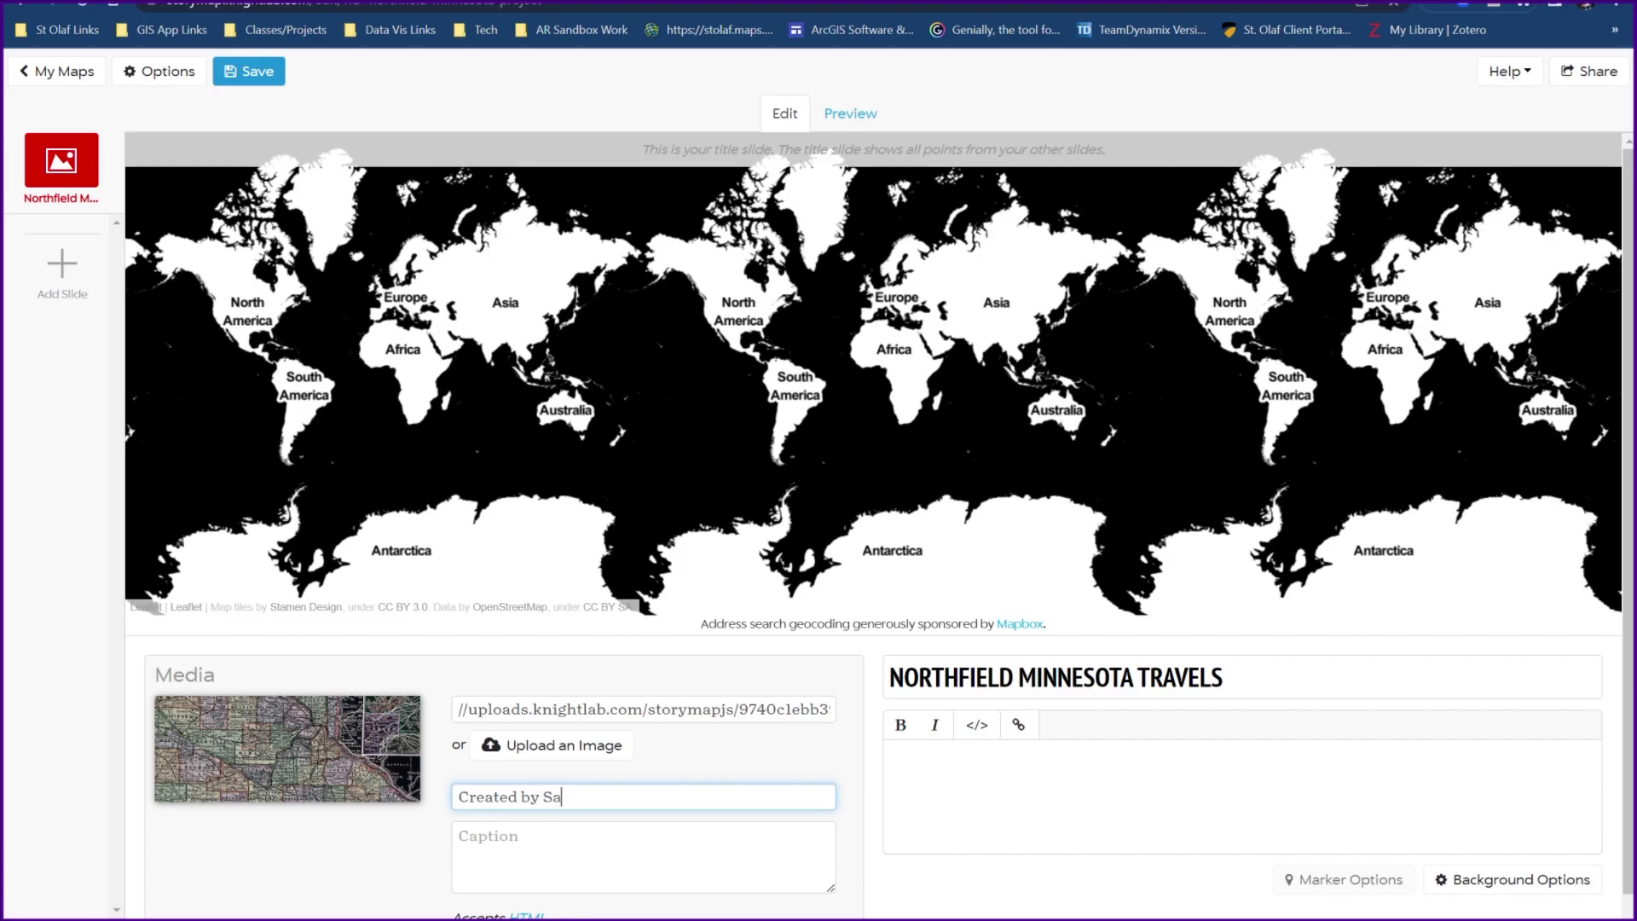
left_click(350, 840)
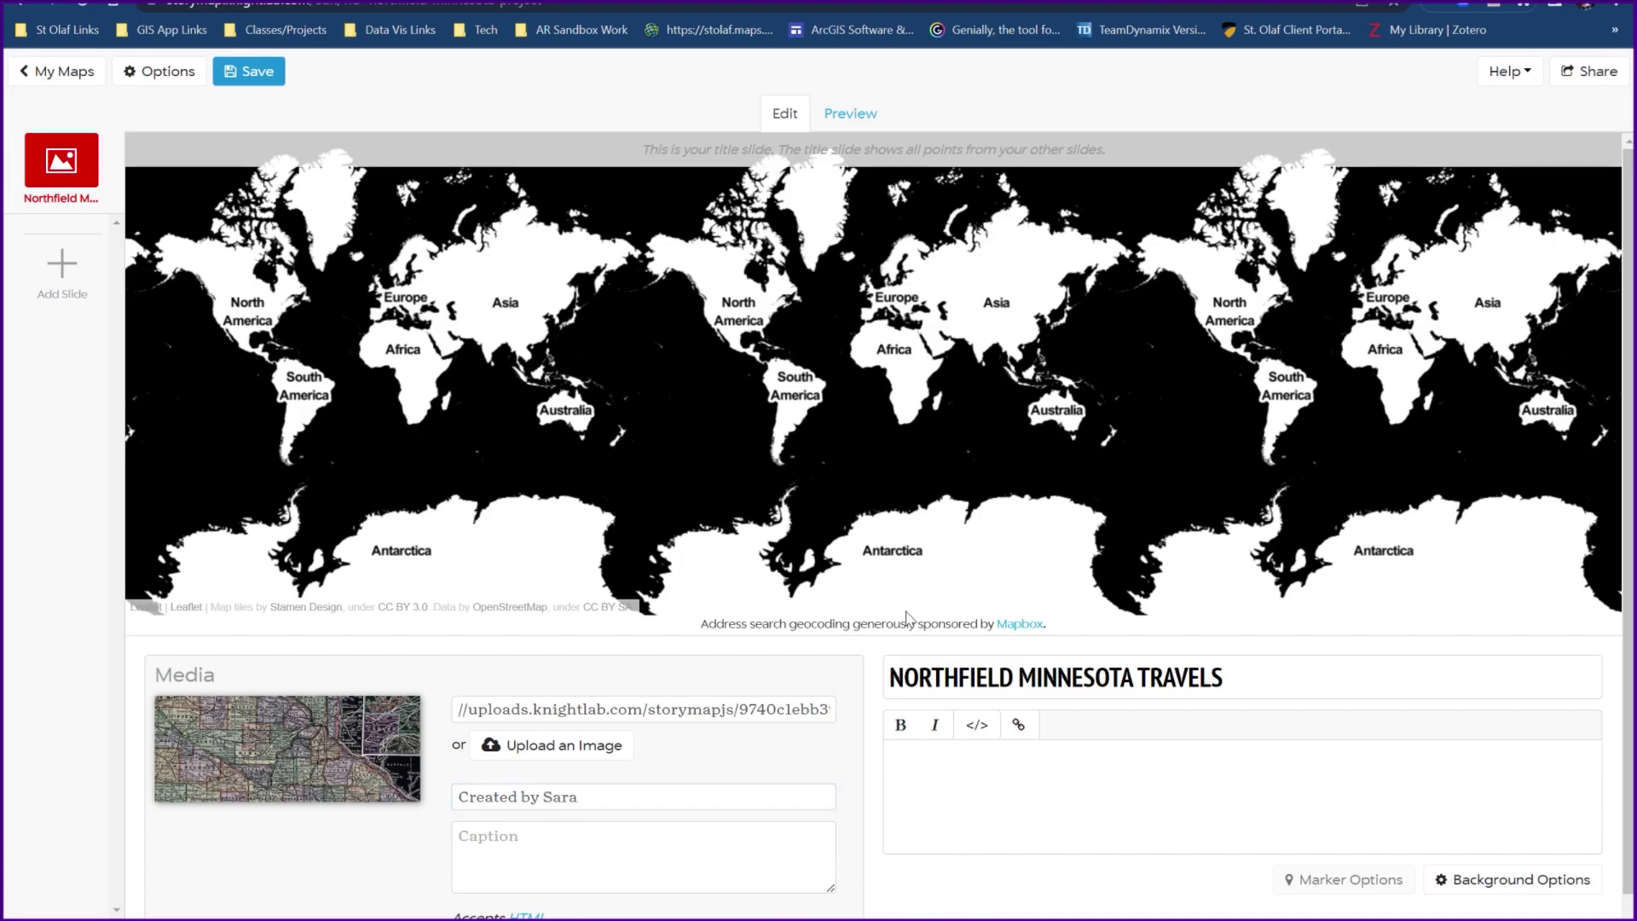
left_click(849, 116)
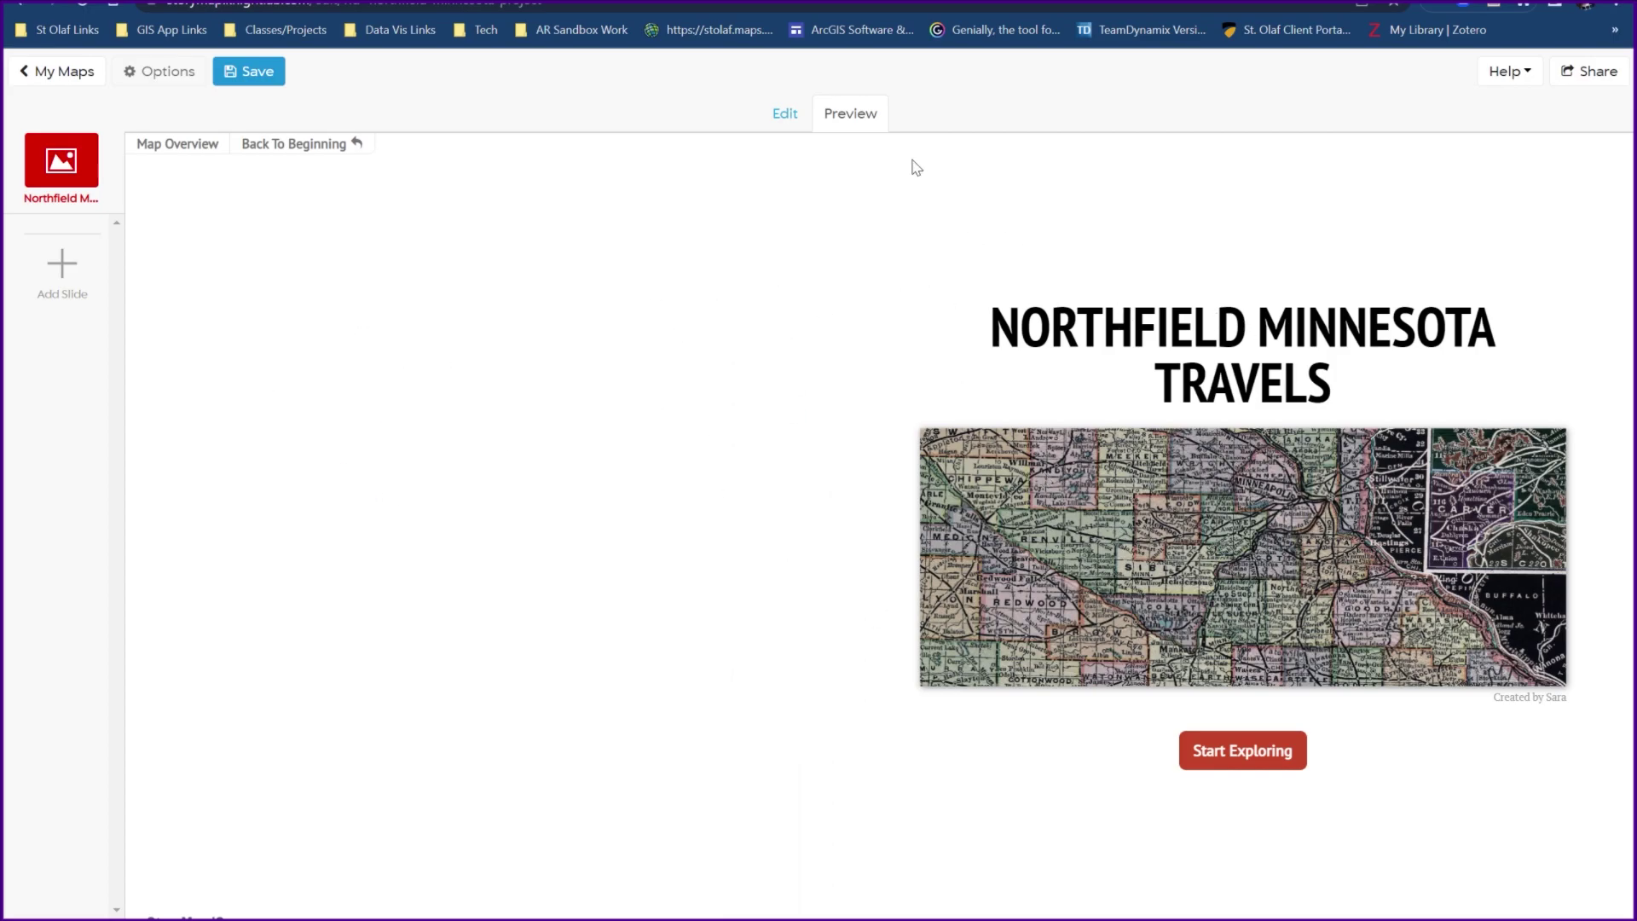
left_click(782, 120)
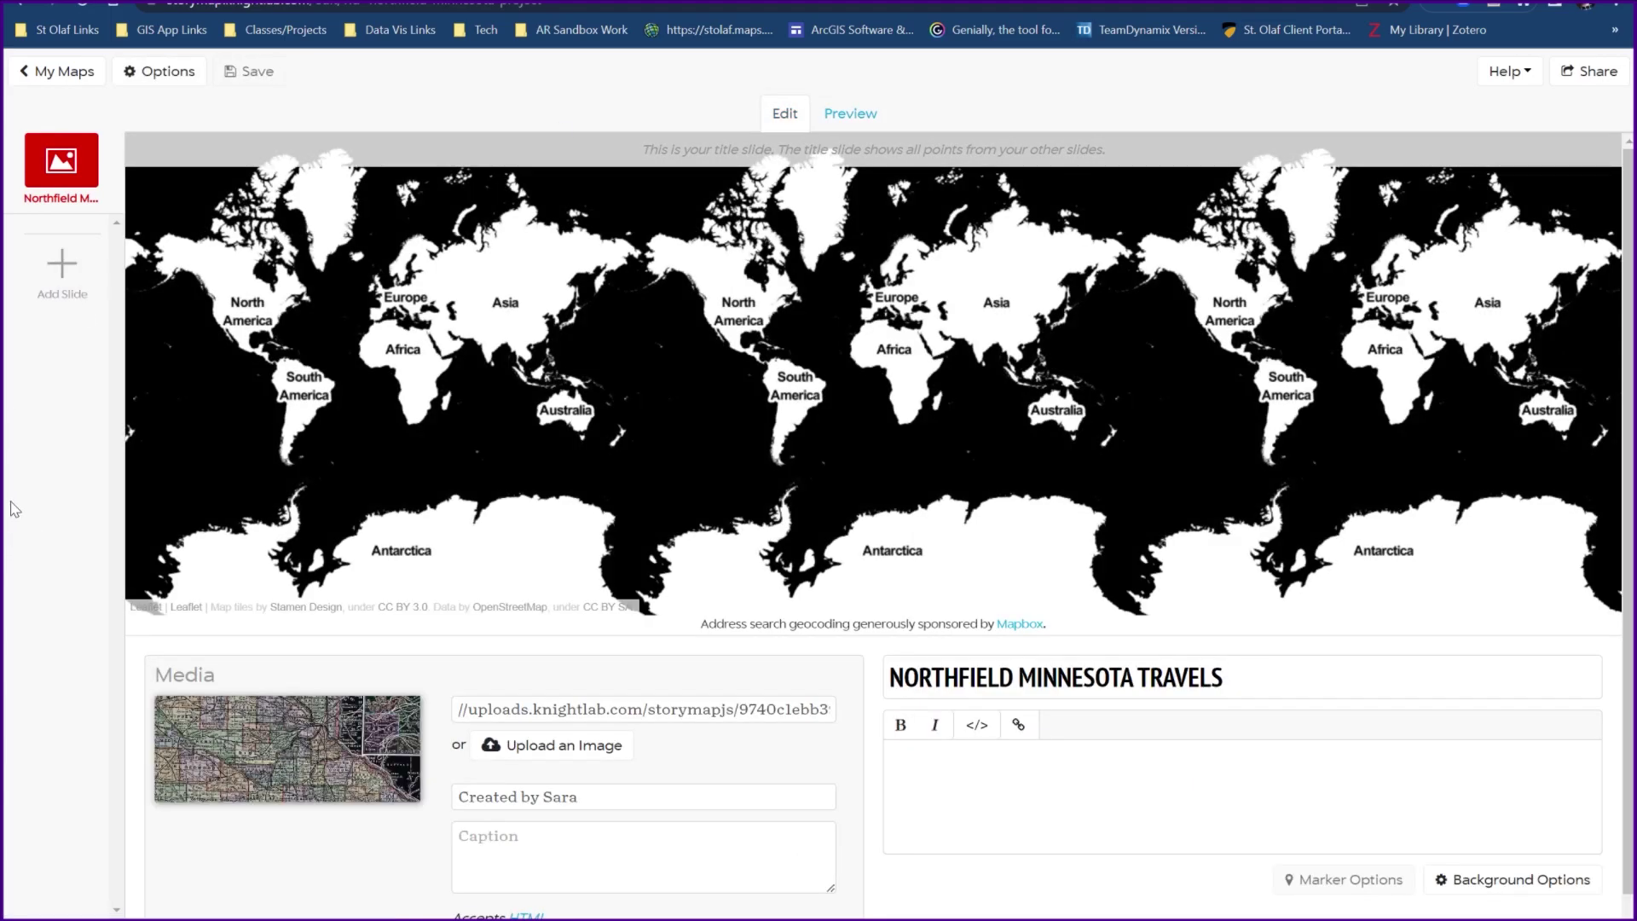
Add a new slide and place it at Northfield, Minnesota via a 'northfield,' map search.
left_click(62, 267)
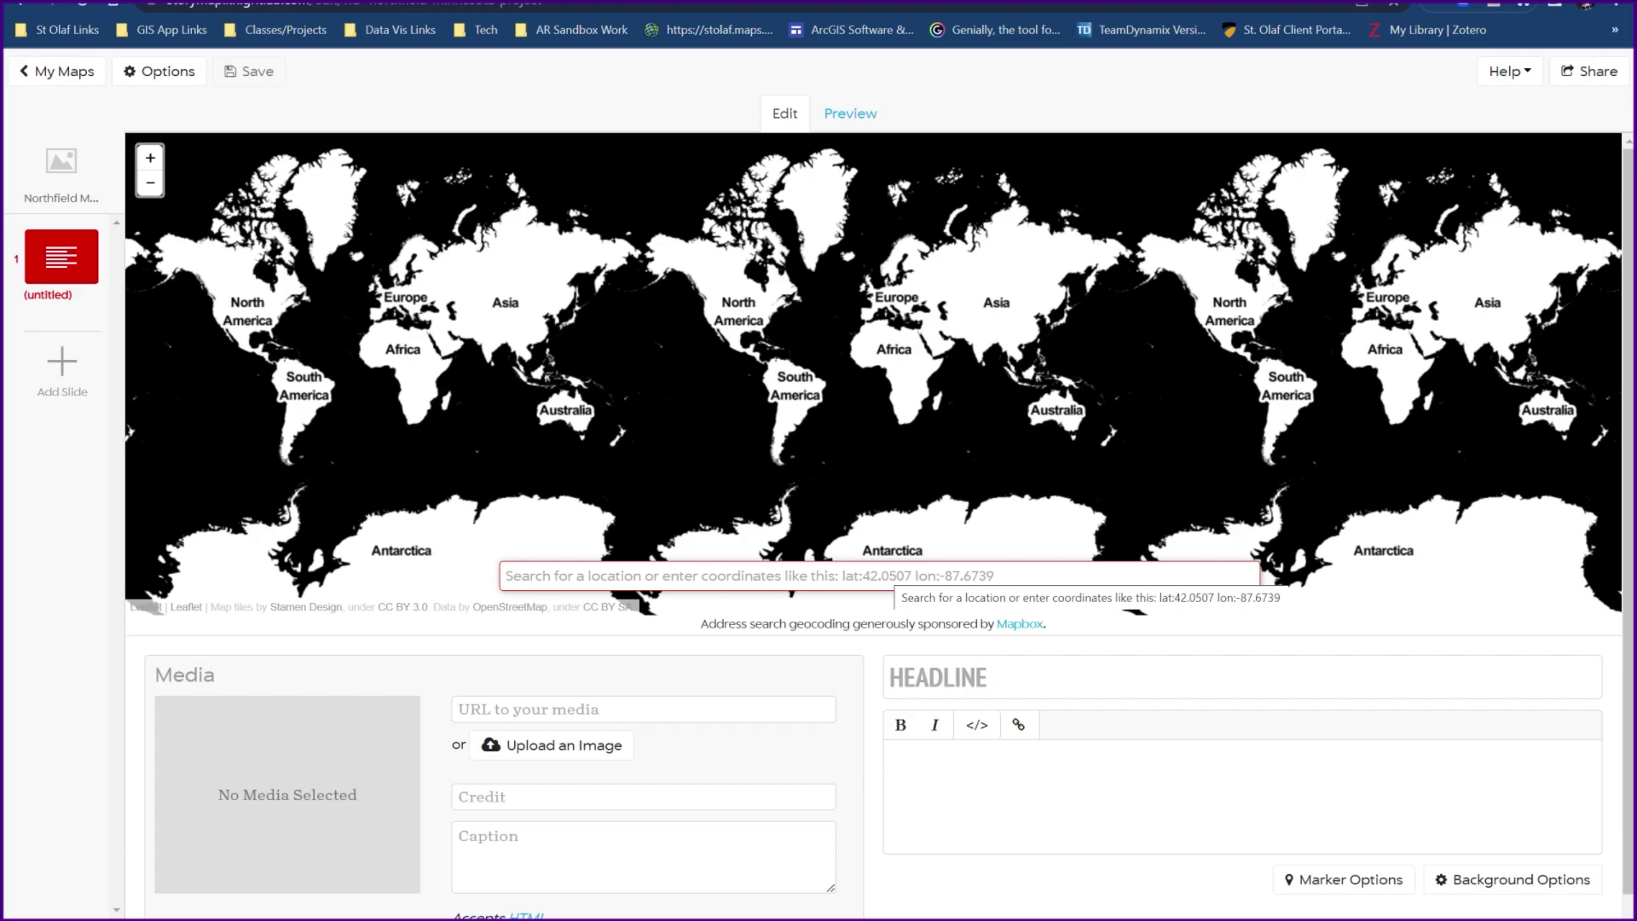
left_click(888, 576)
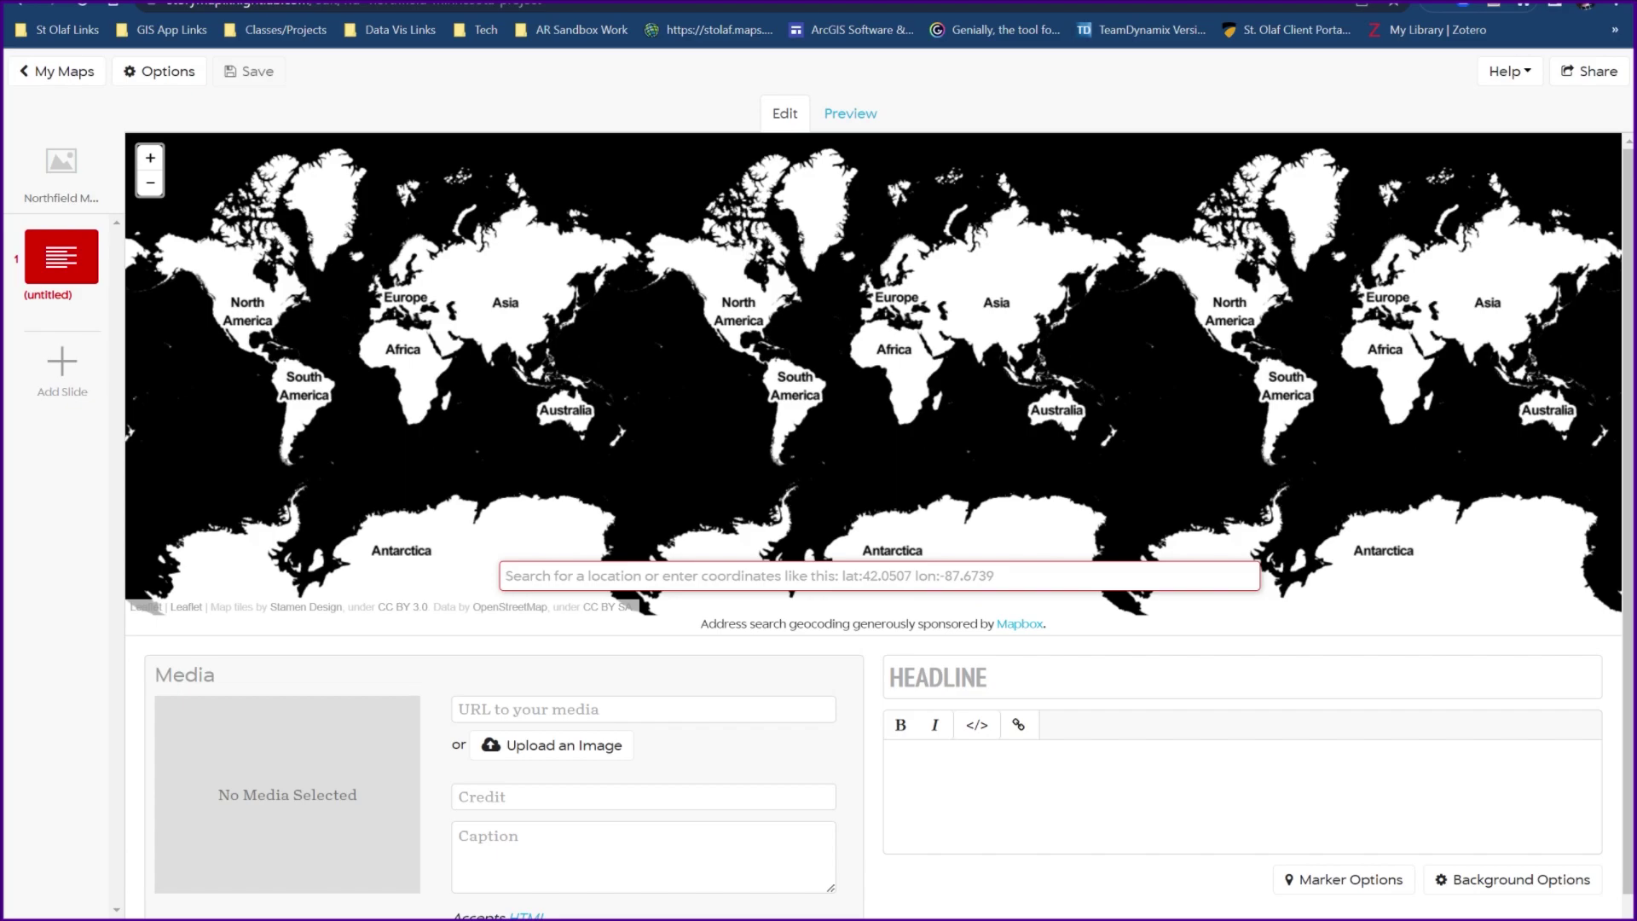
type("northfield,")
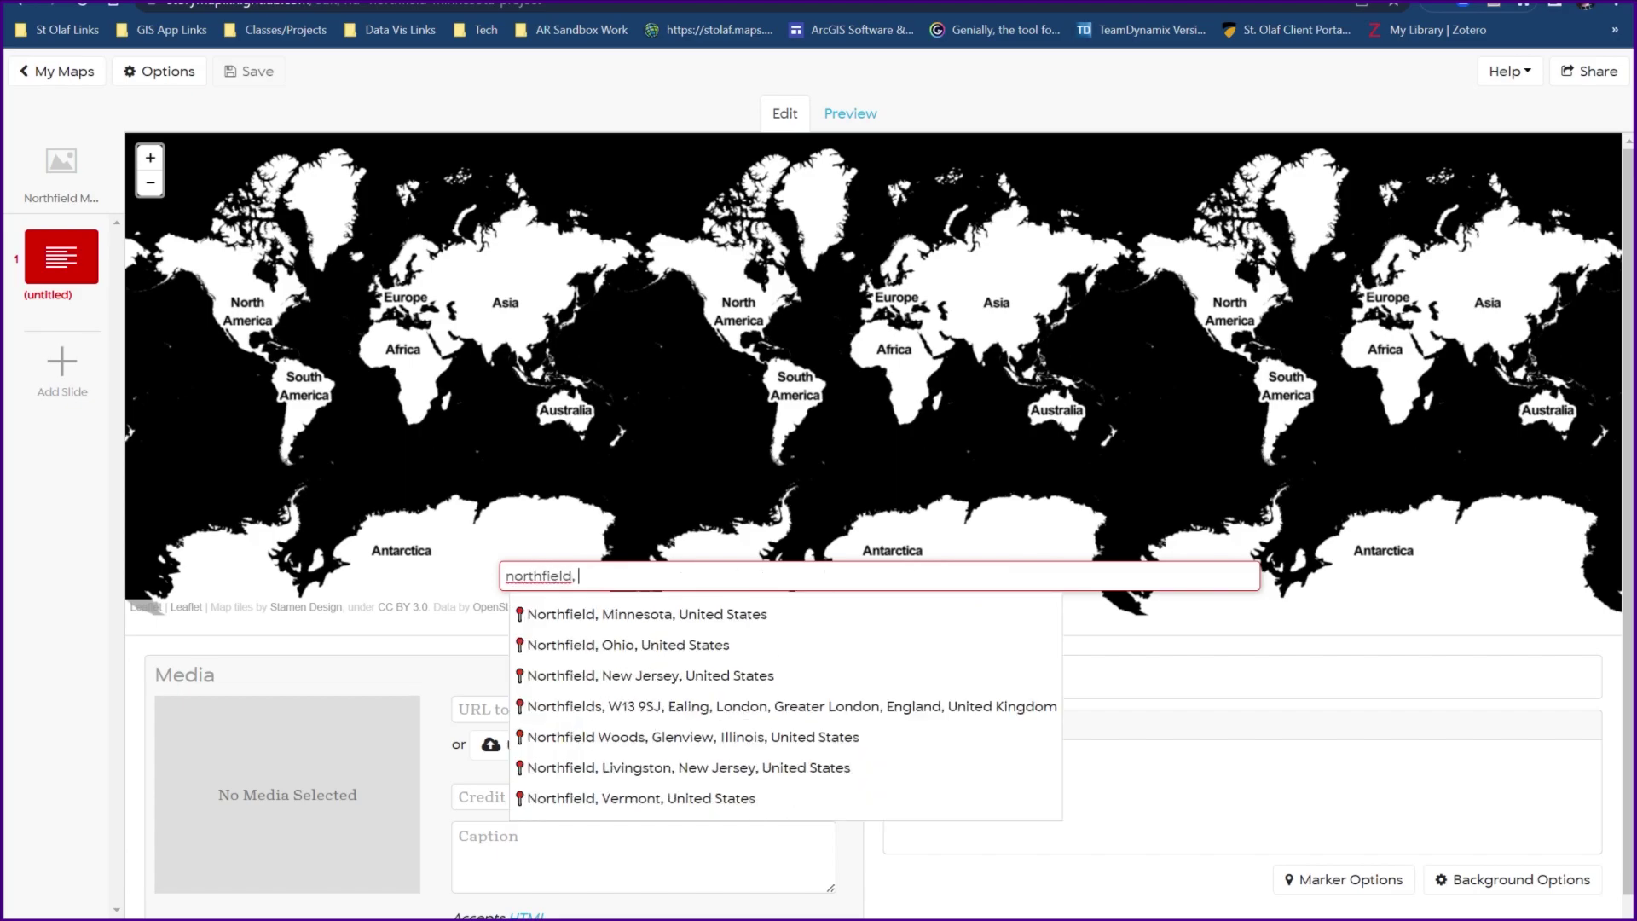
left_click(661, 624)
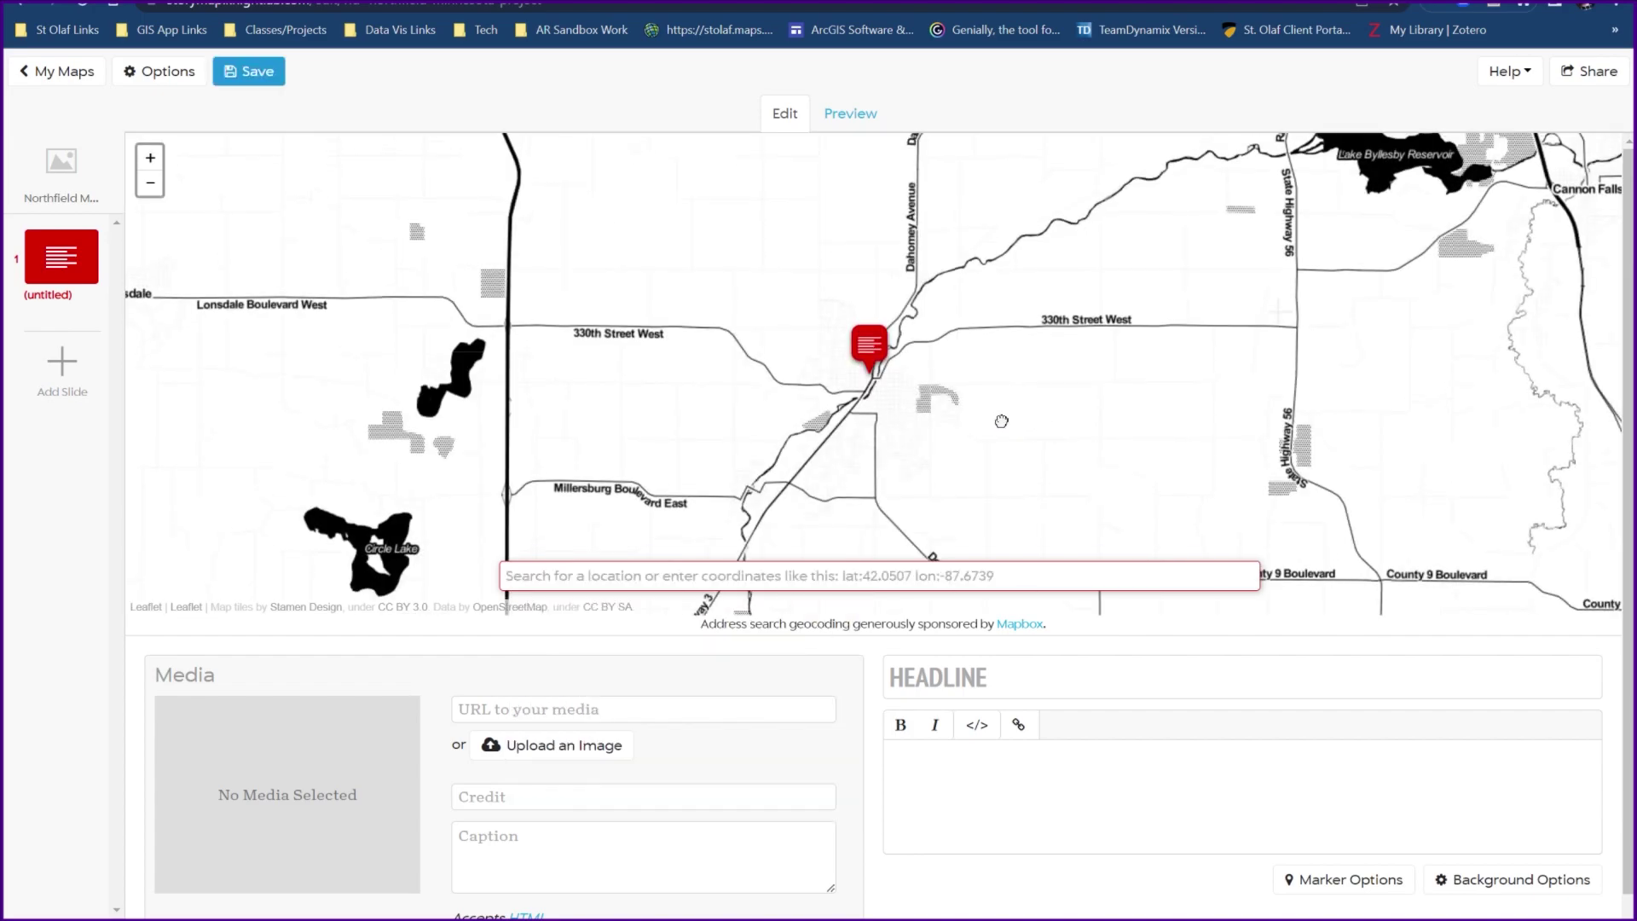
Zoom into Northfield and drag the marker downtown, north of West 5th Street near Dahomey Ave.
left_click_drag(1003, 416, 976, 379)
left_click_drag(772, 473, 797, 397)
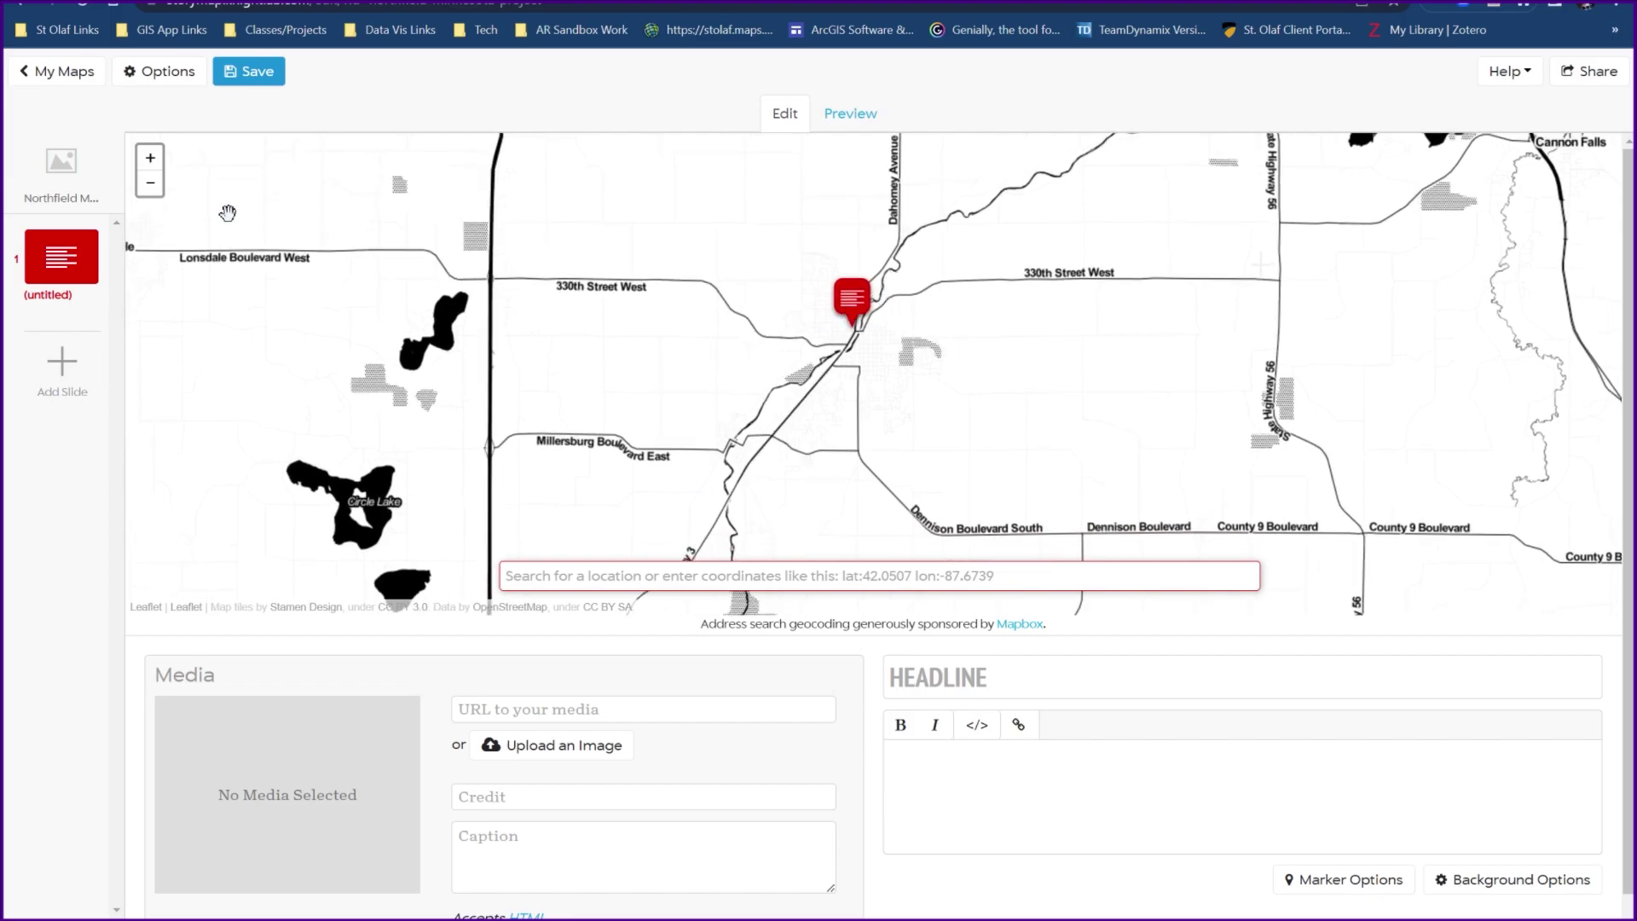
left_click(151, 160)
mouse_move(441, 219)
left_mouse_down()
mouse_move(438, 262)
mouse_move(413, 285)
mouse_move(444, 311)
mouse_move(469, 198)
mouse_move(443, 186)
left_mouse_up()
left_click(151, 160)
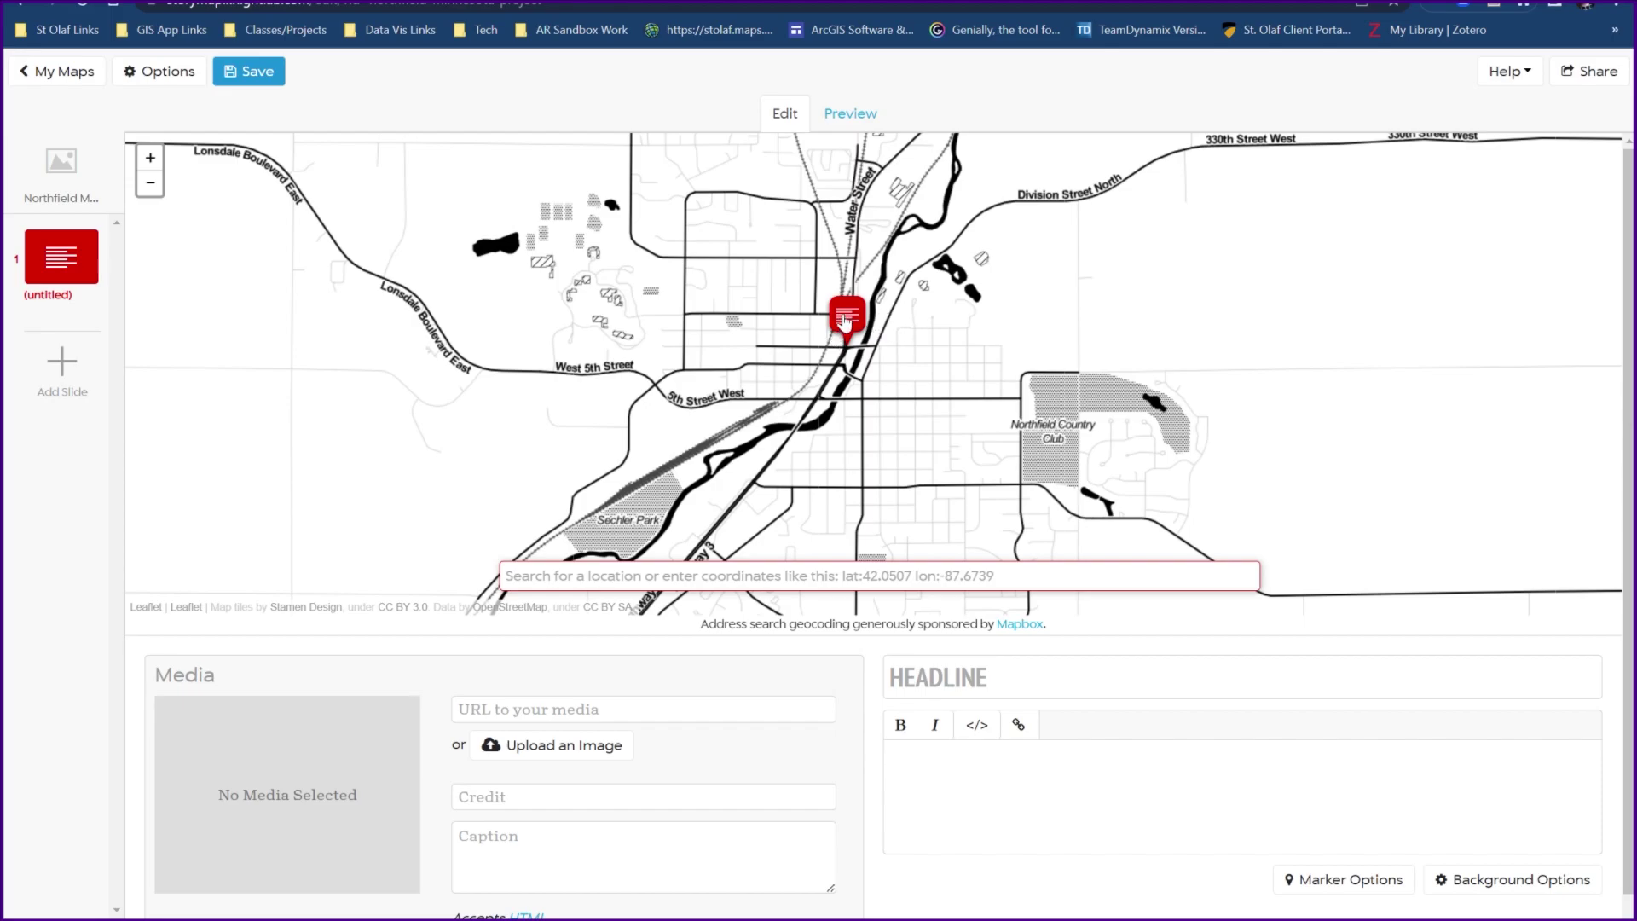
left_click_drag(842, 315, 839, 389)
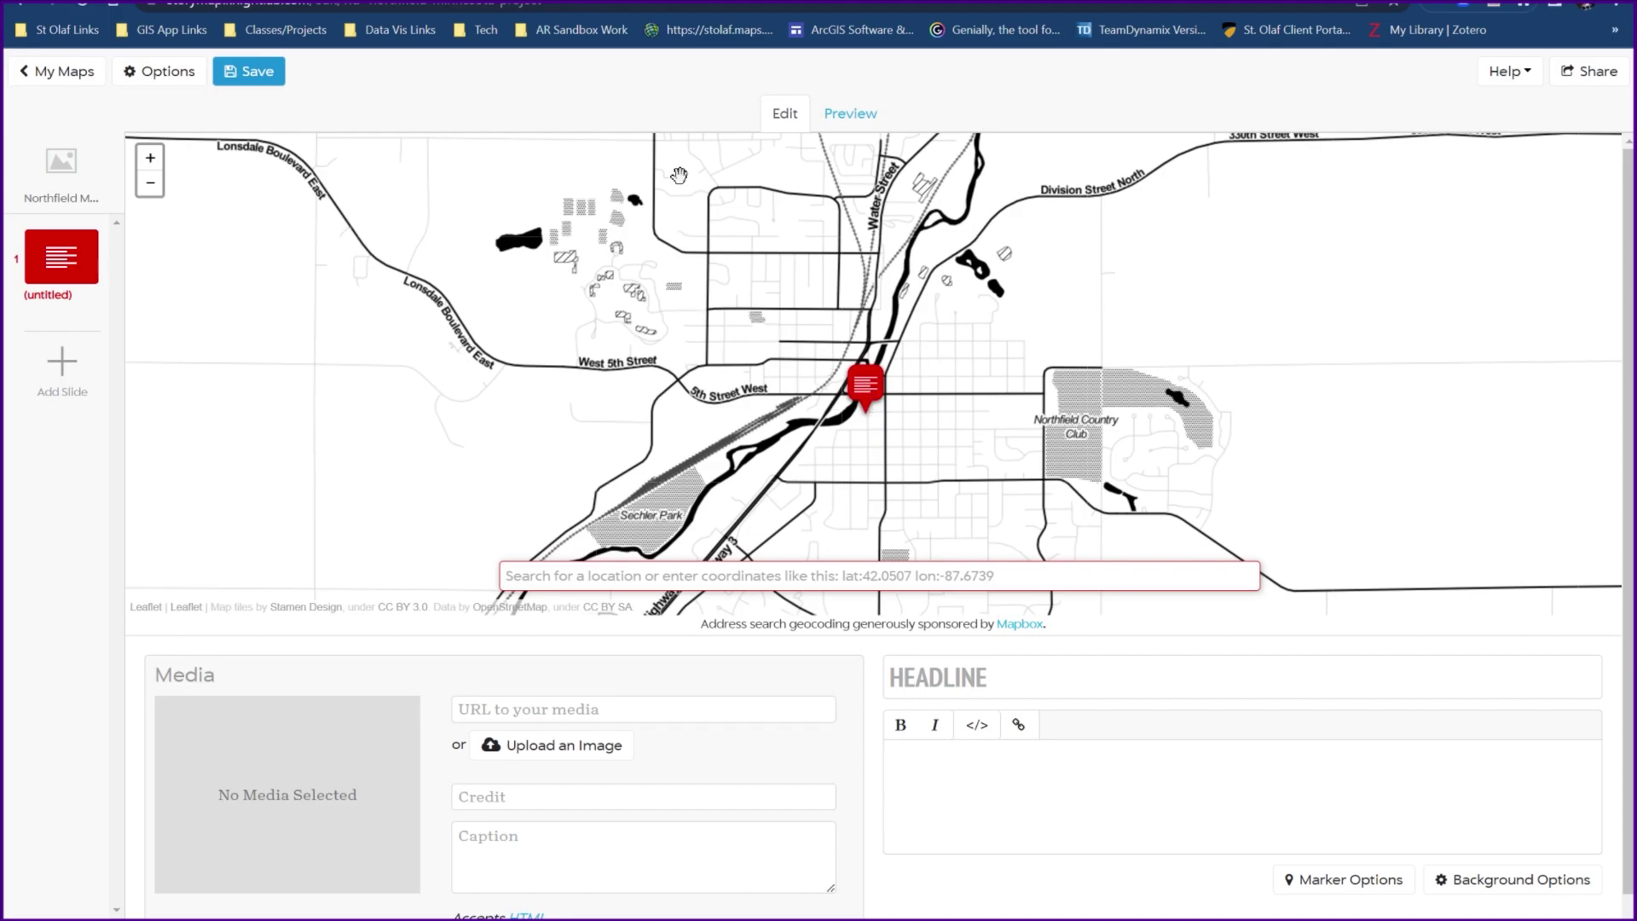
left_click(150, 158)
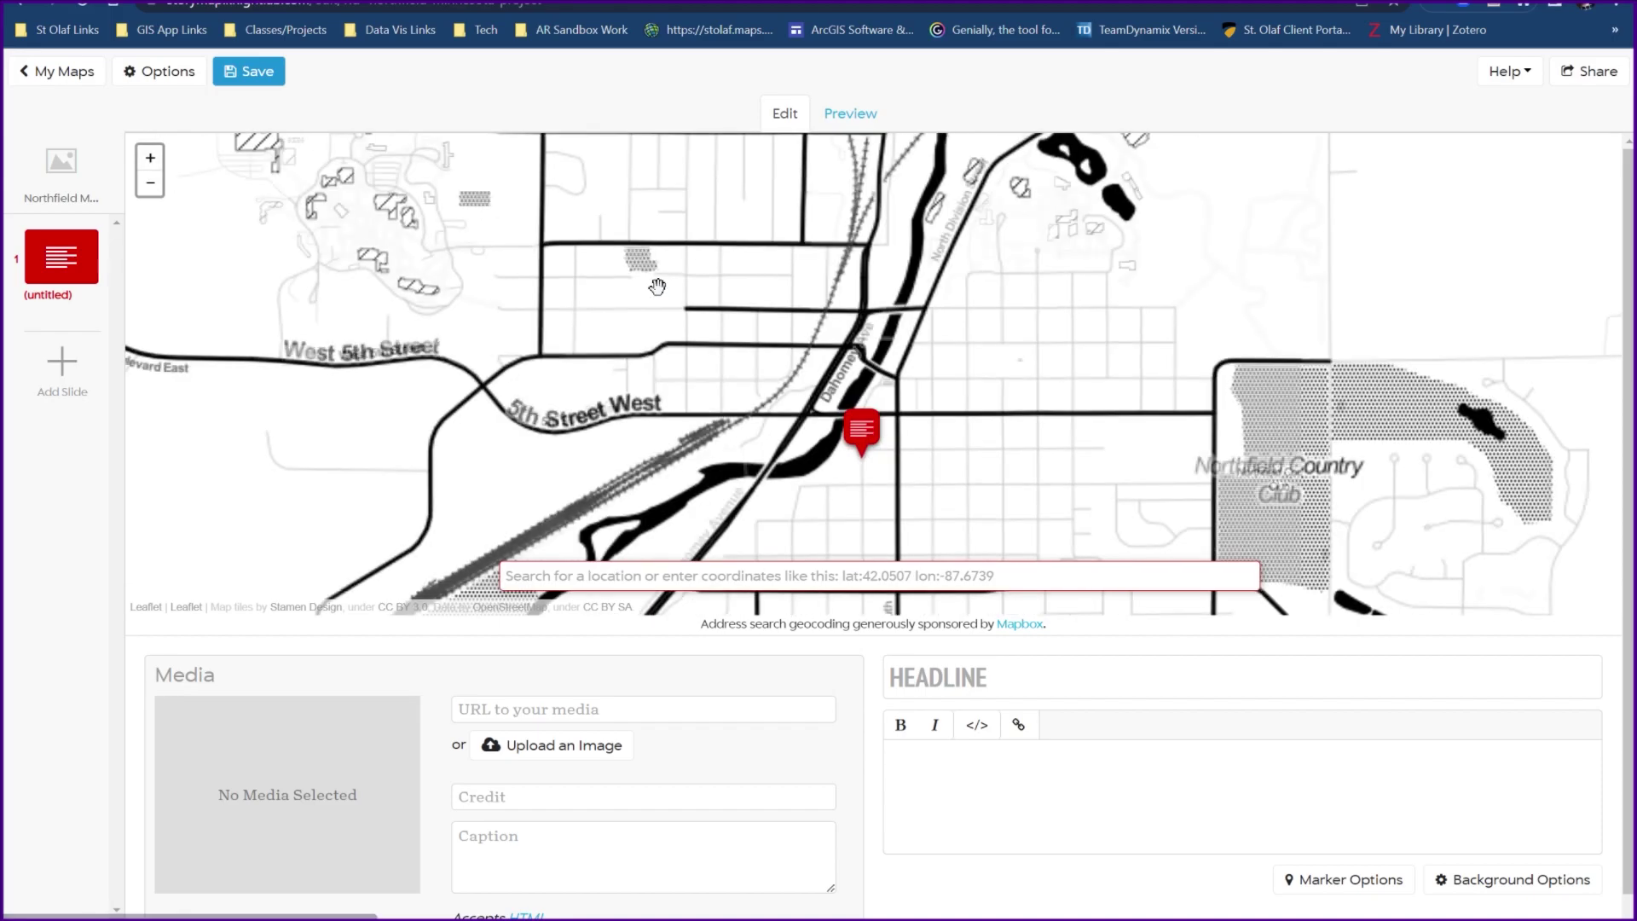
left_click_drag(672, 312, 822, 368)
left_click_drag(1010, 493, 935, 380)
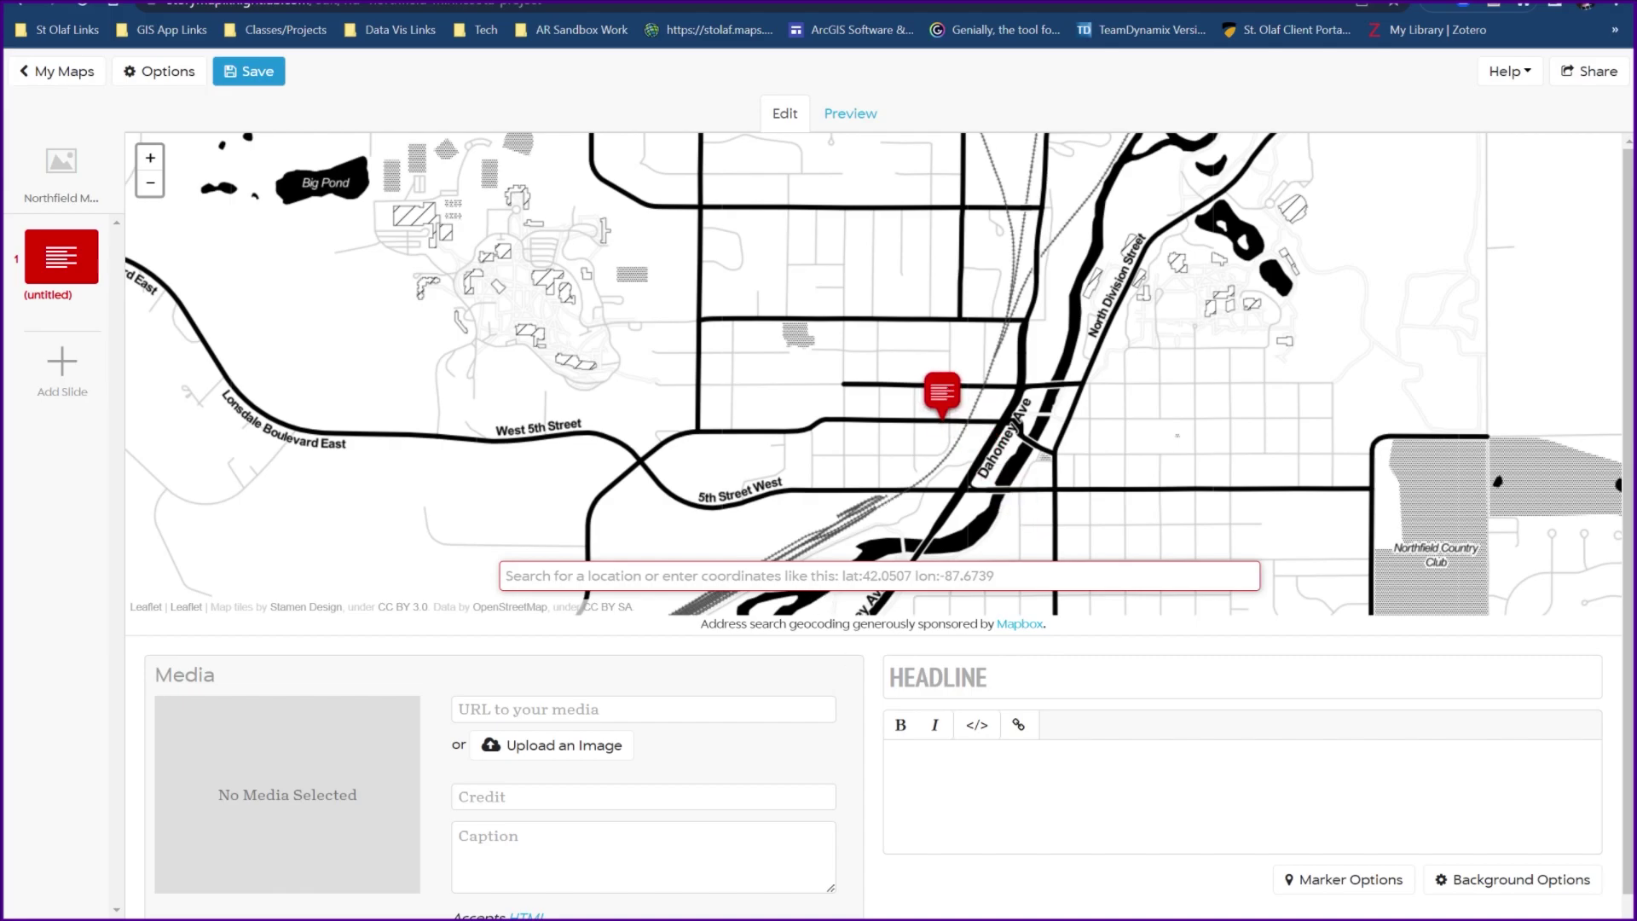
Give slide 1 the headline 'NORTHFIELD, MN' and move to its description.
left_click(994, 678)
type("Northfield,")
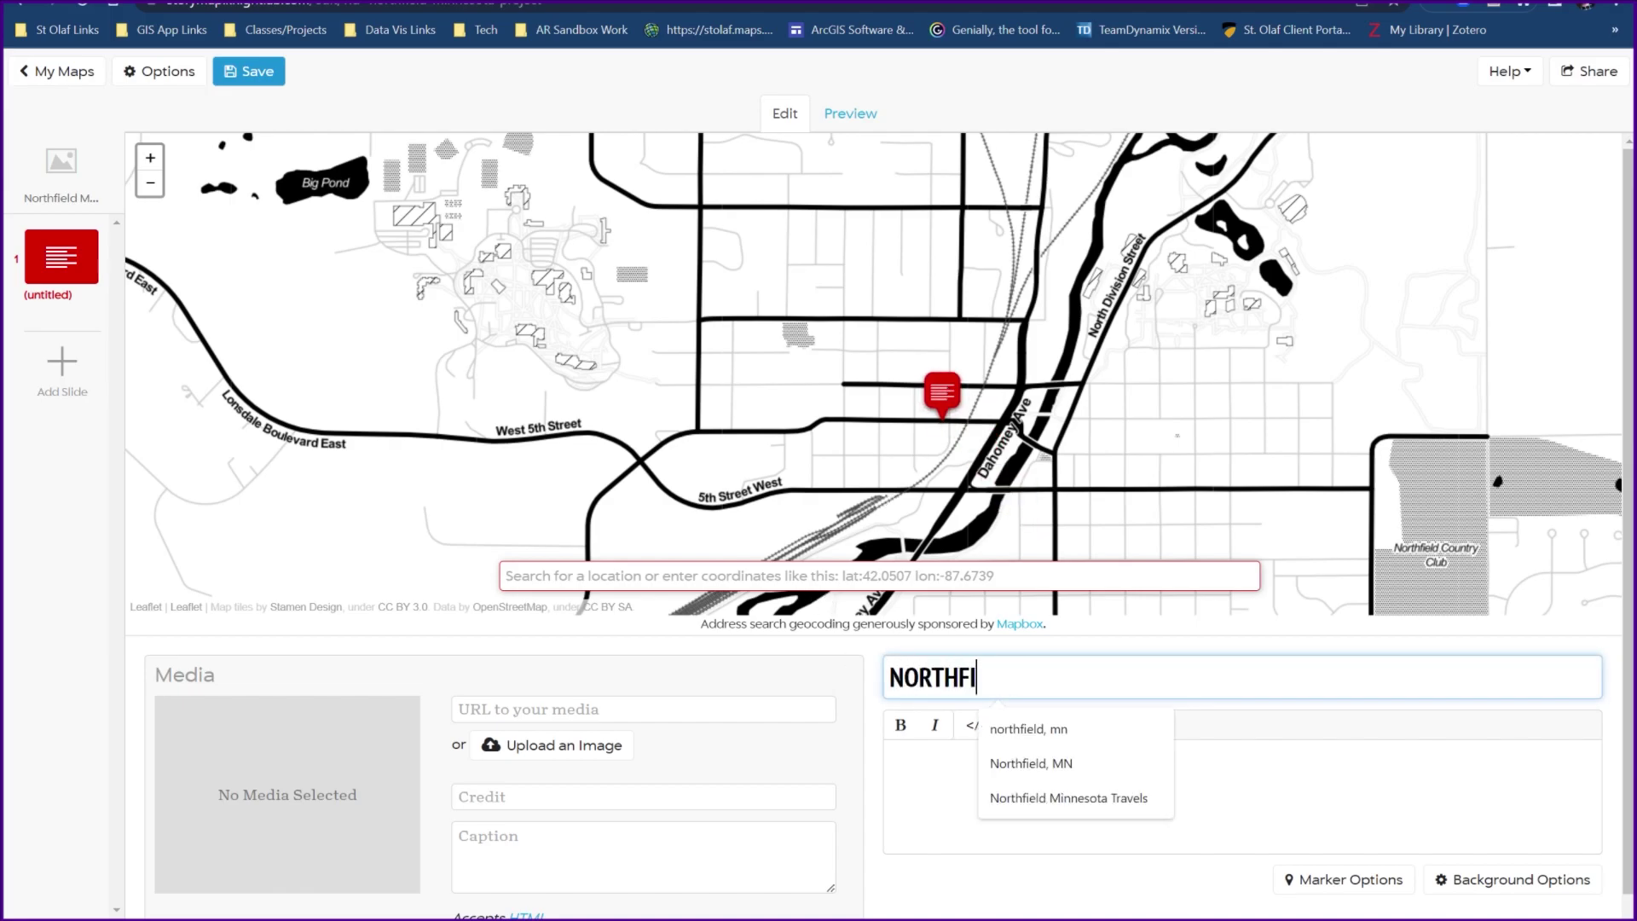
type(" MN")
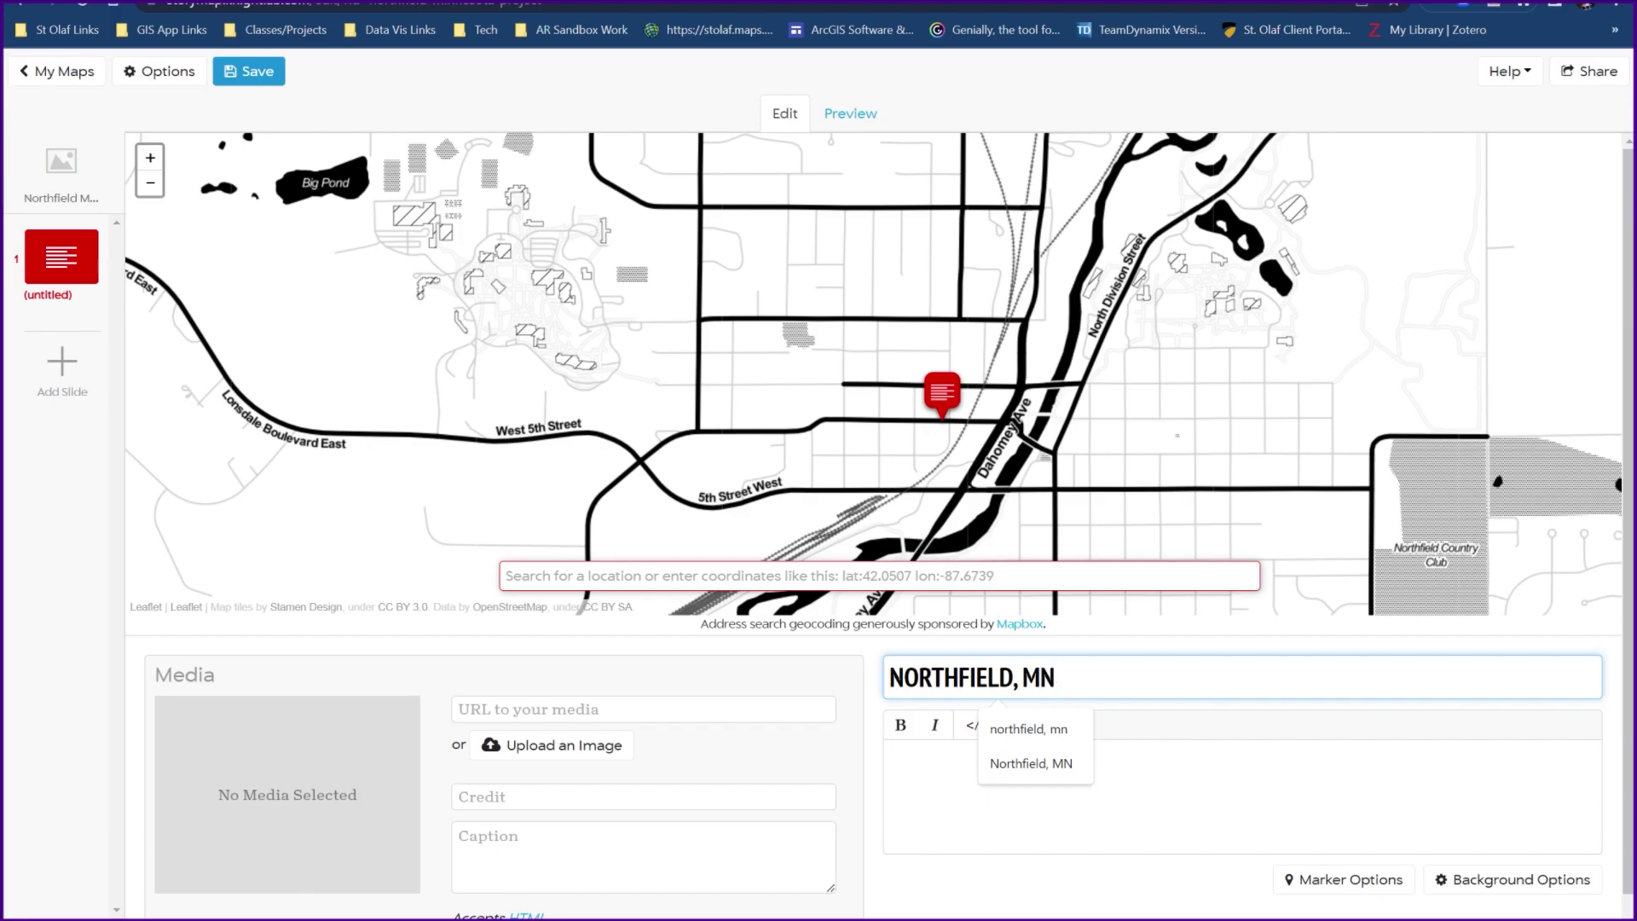
left_click(891, 754)
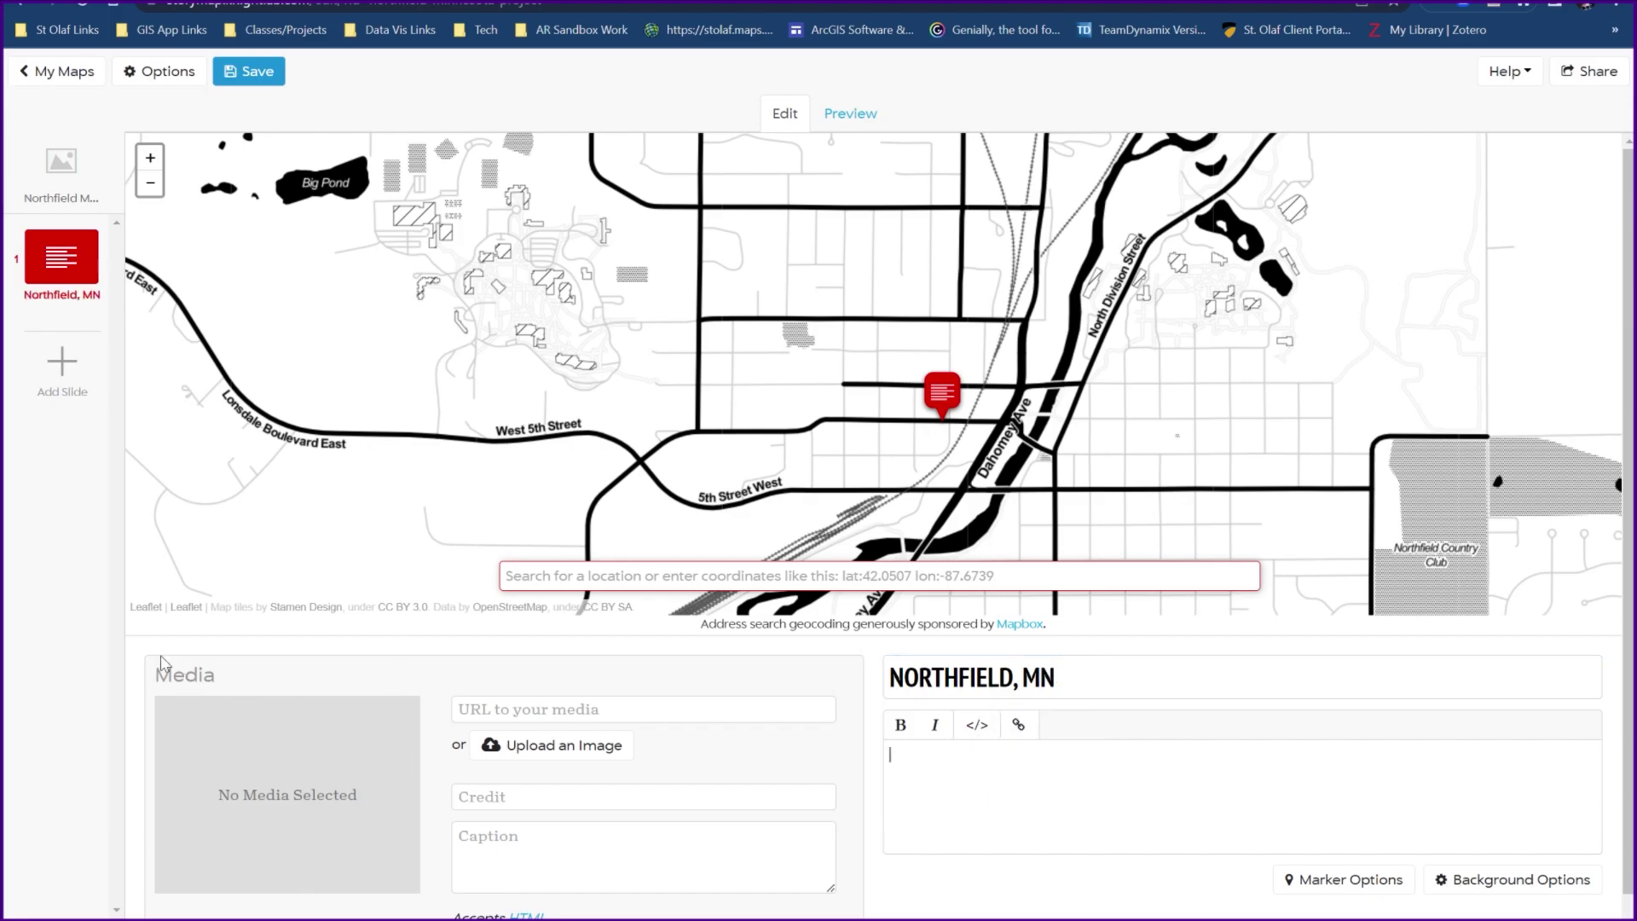
Add a credited tree photo, nudge the marker slightly, and return to the title slide.
left_click(510, 759)
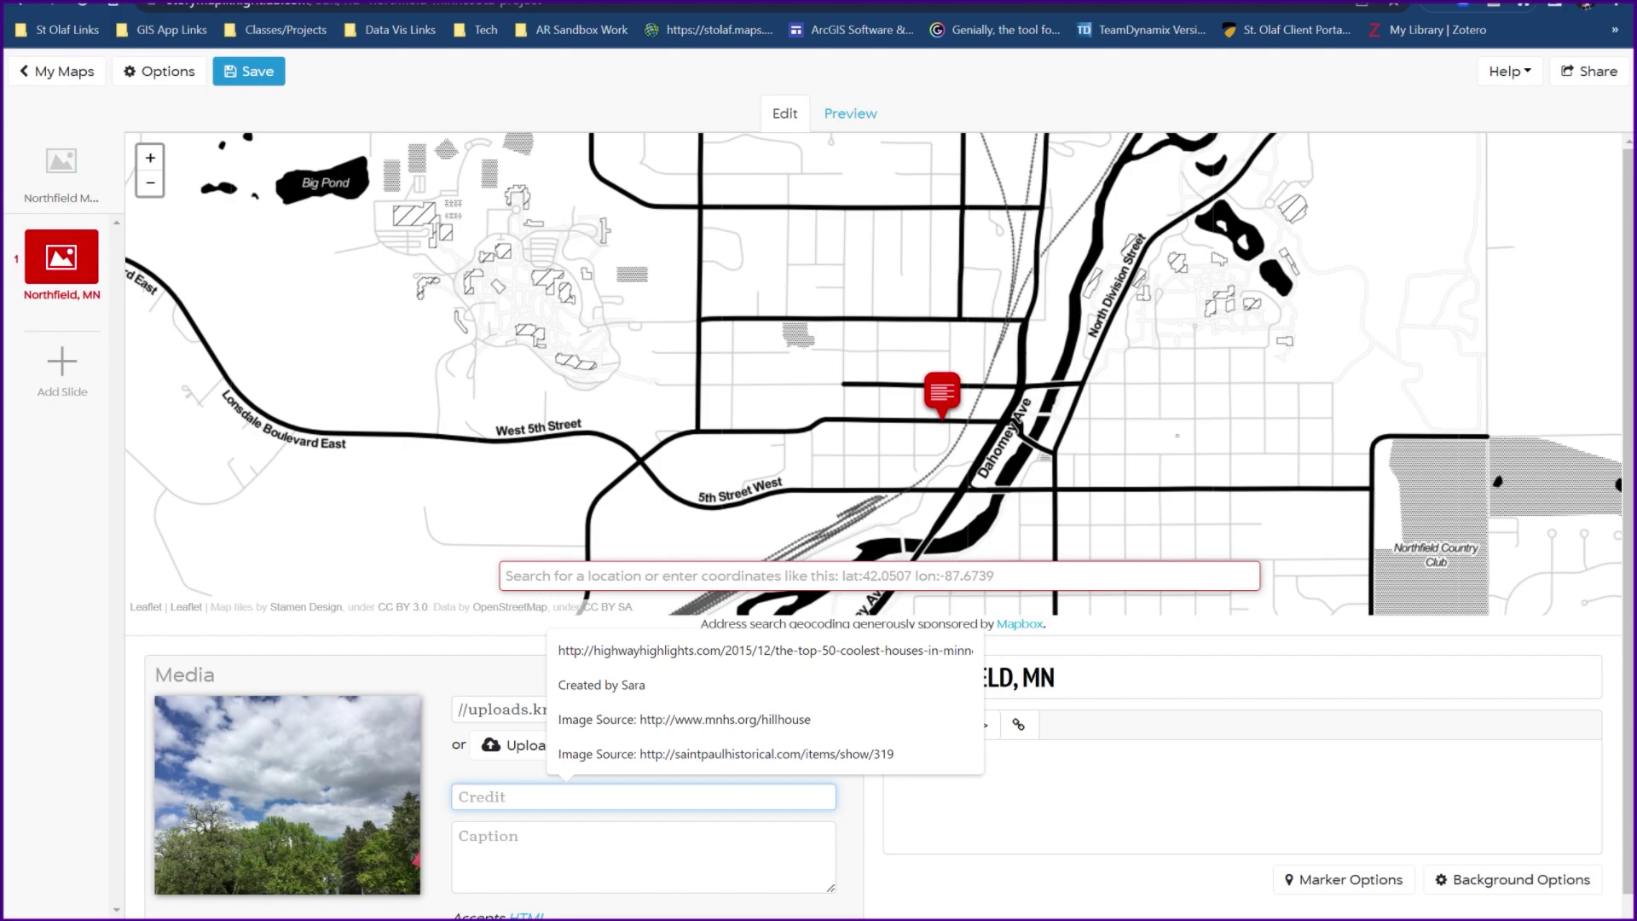
type("Photo taken by Sara")
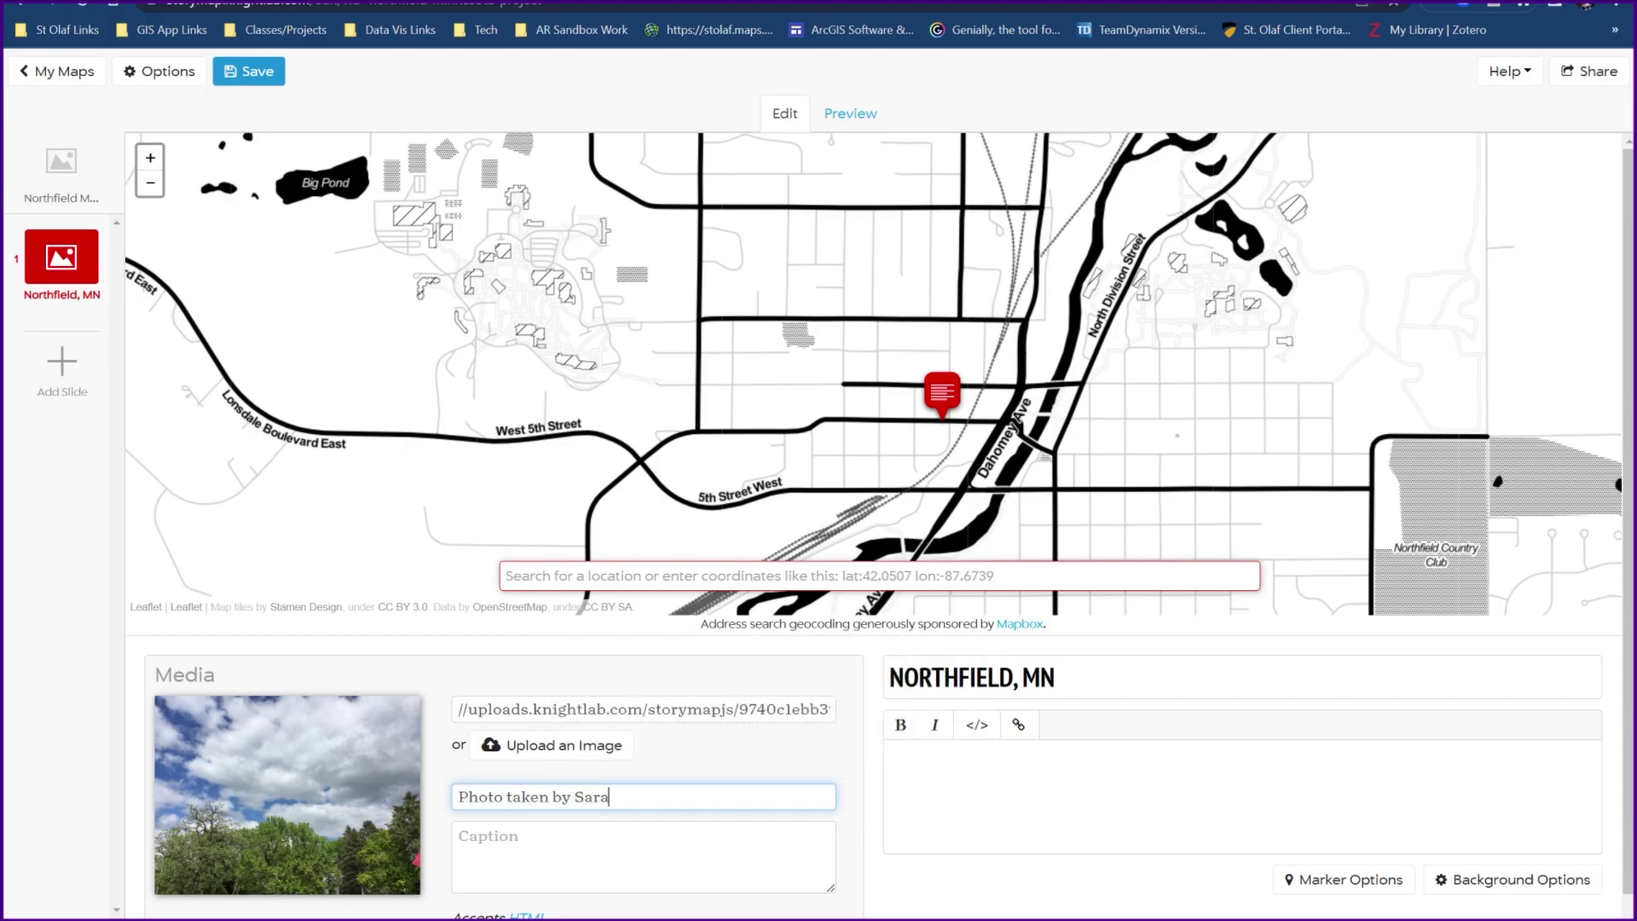
left_click_drag(721, 396, 686, 412)
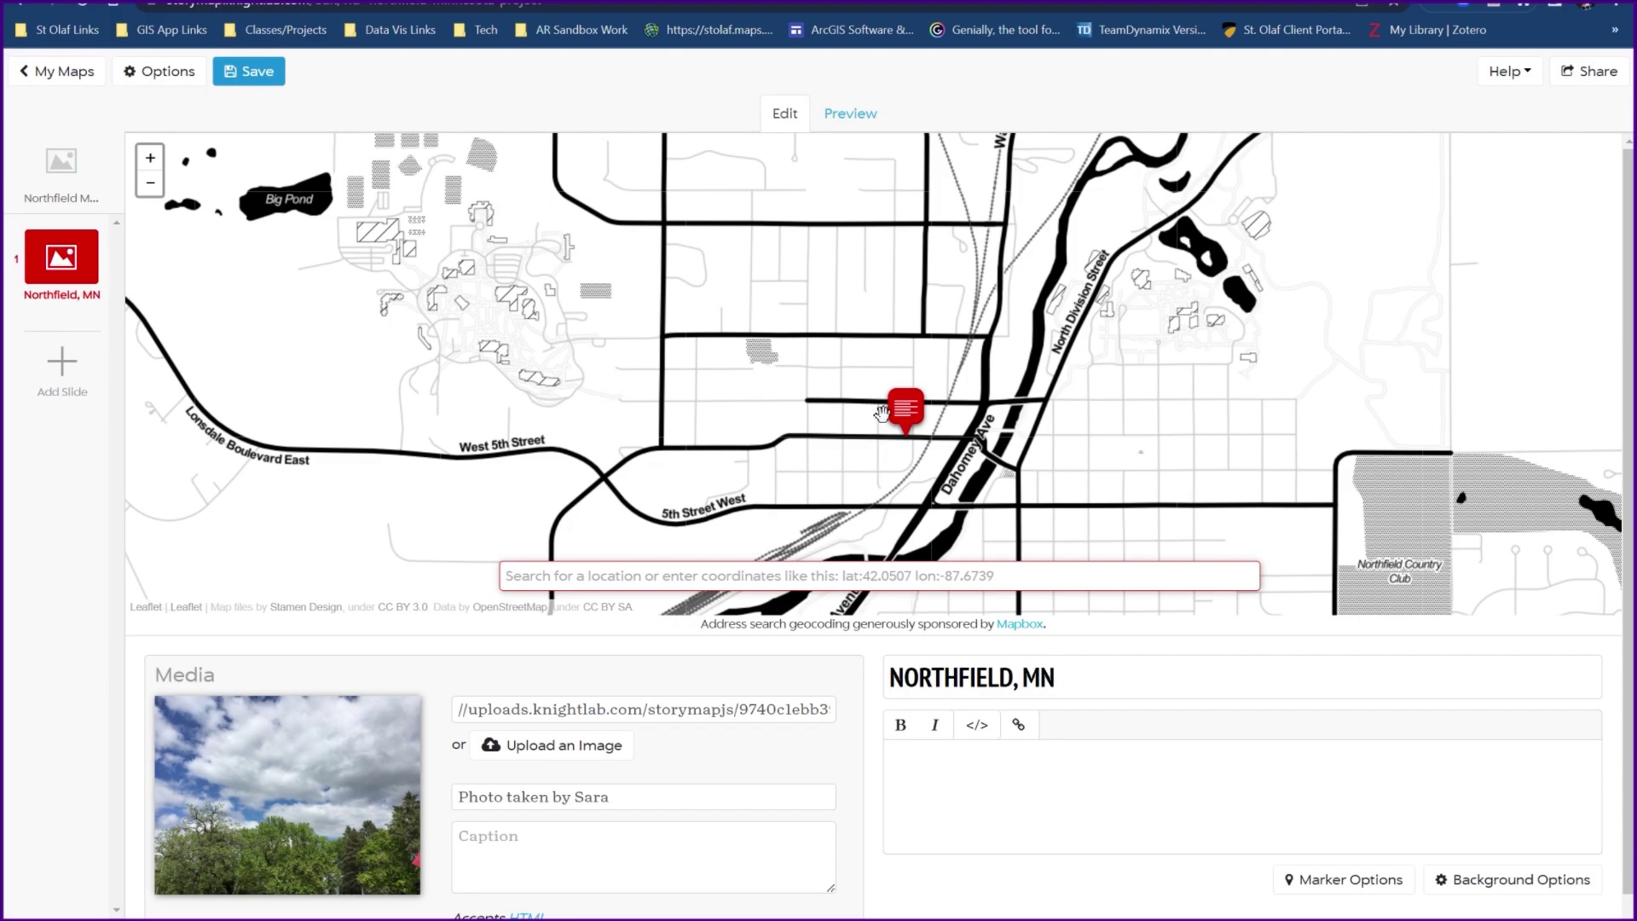
left_click_drag(914, 427, 994, 481)
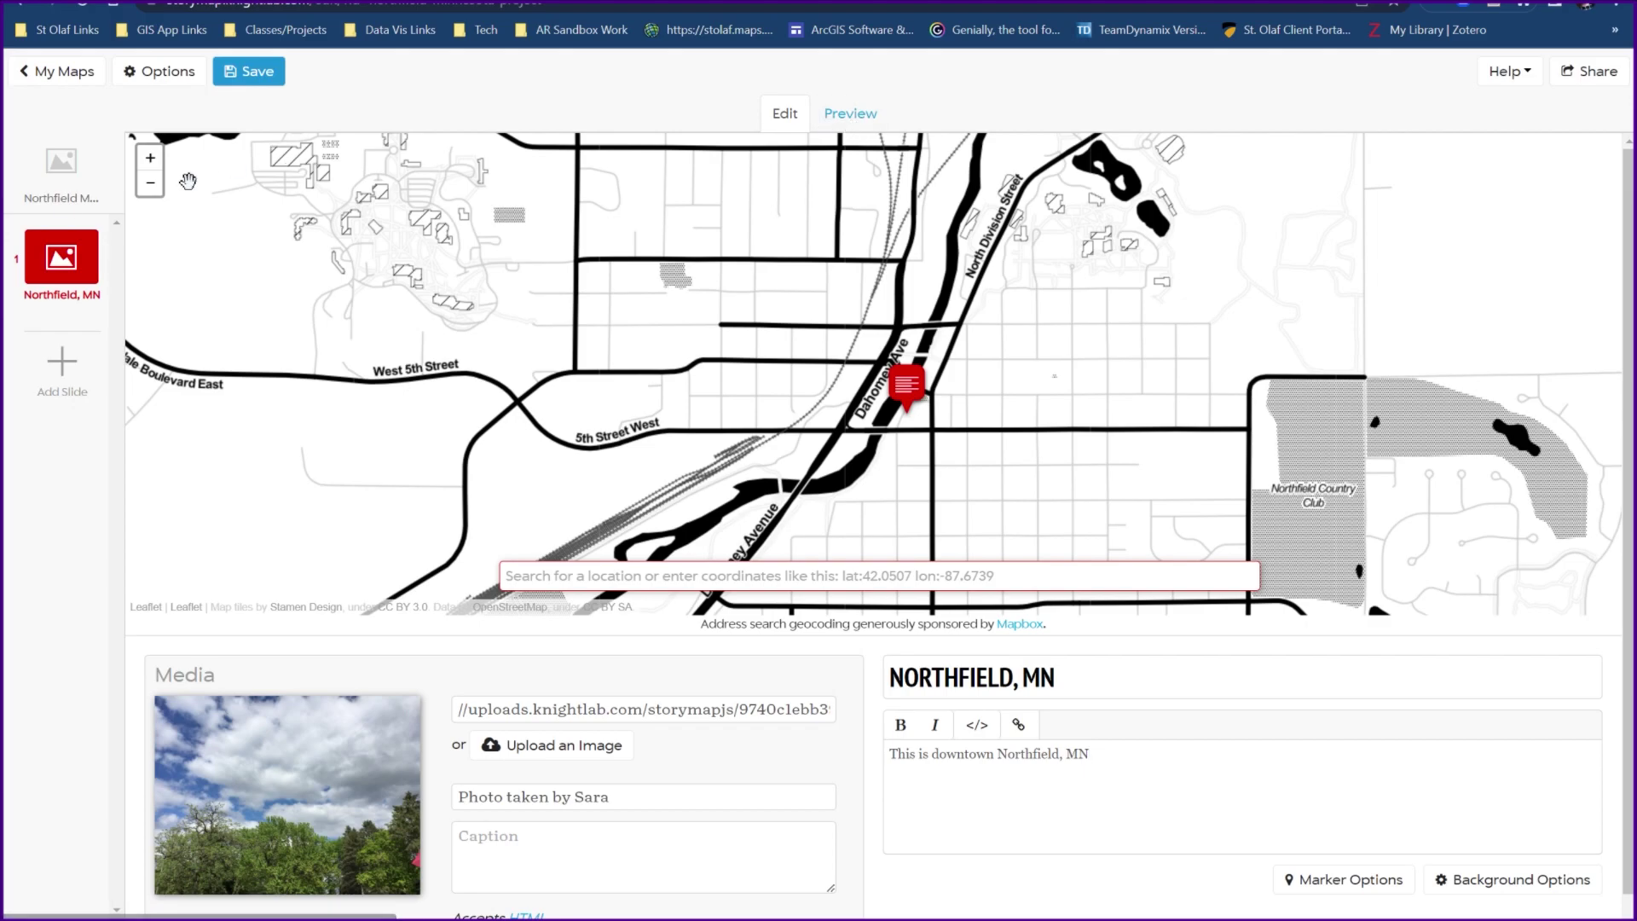
left_click(64, 198)
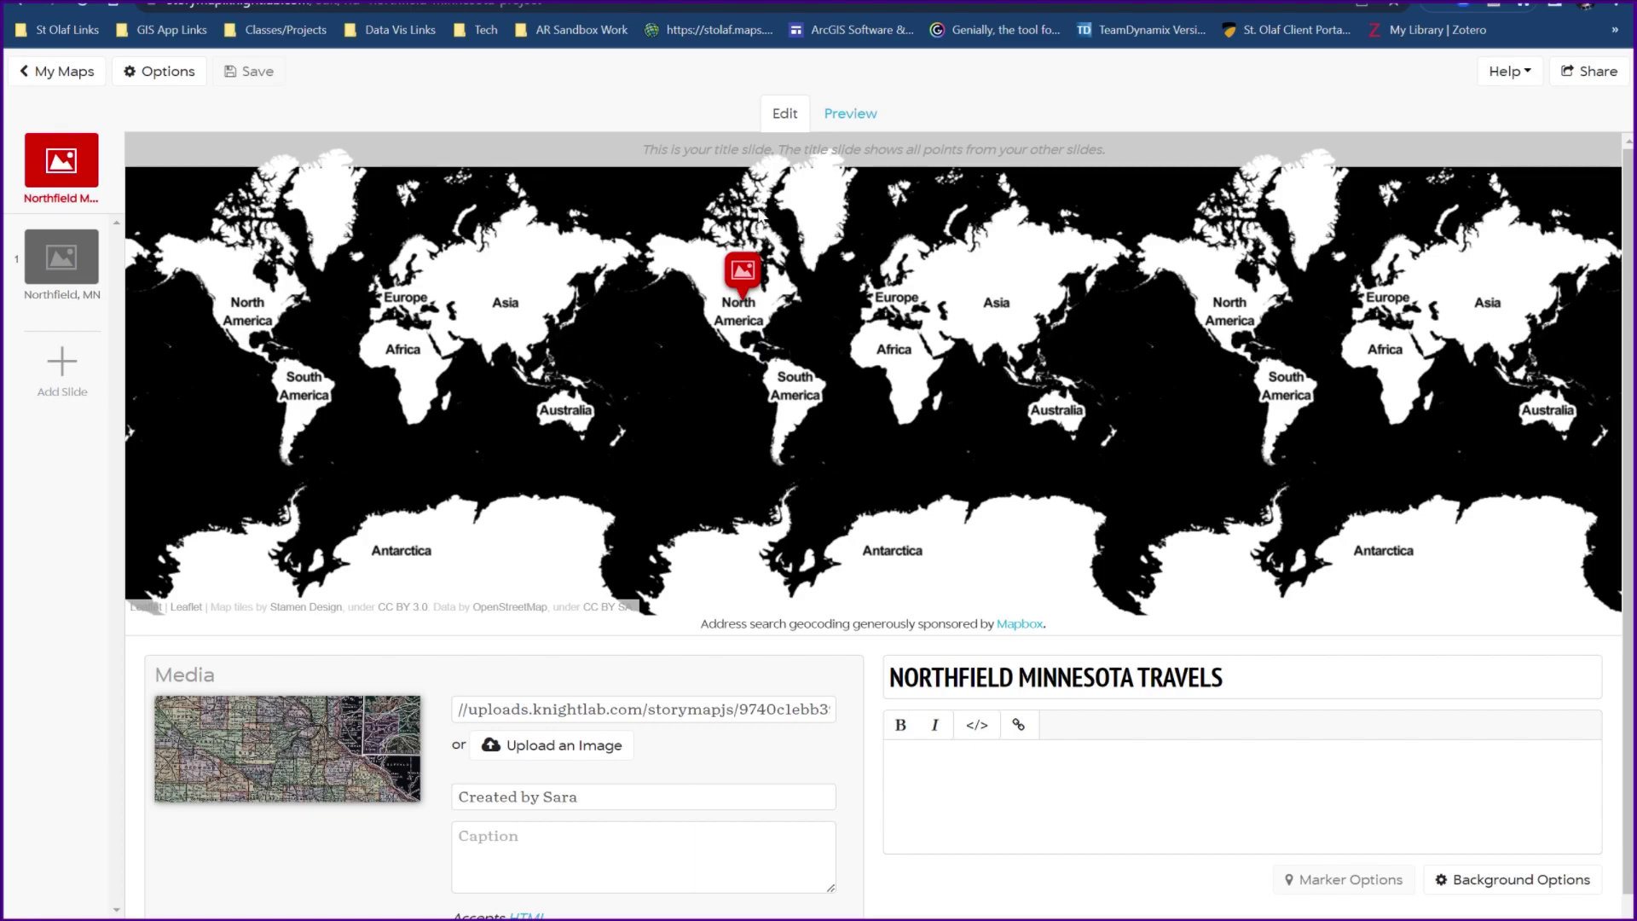
left_click(849, 113)
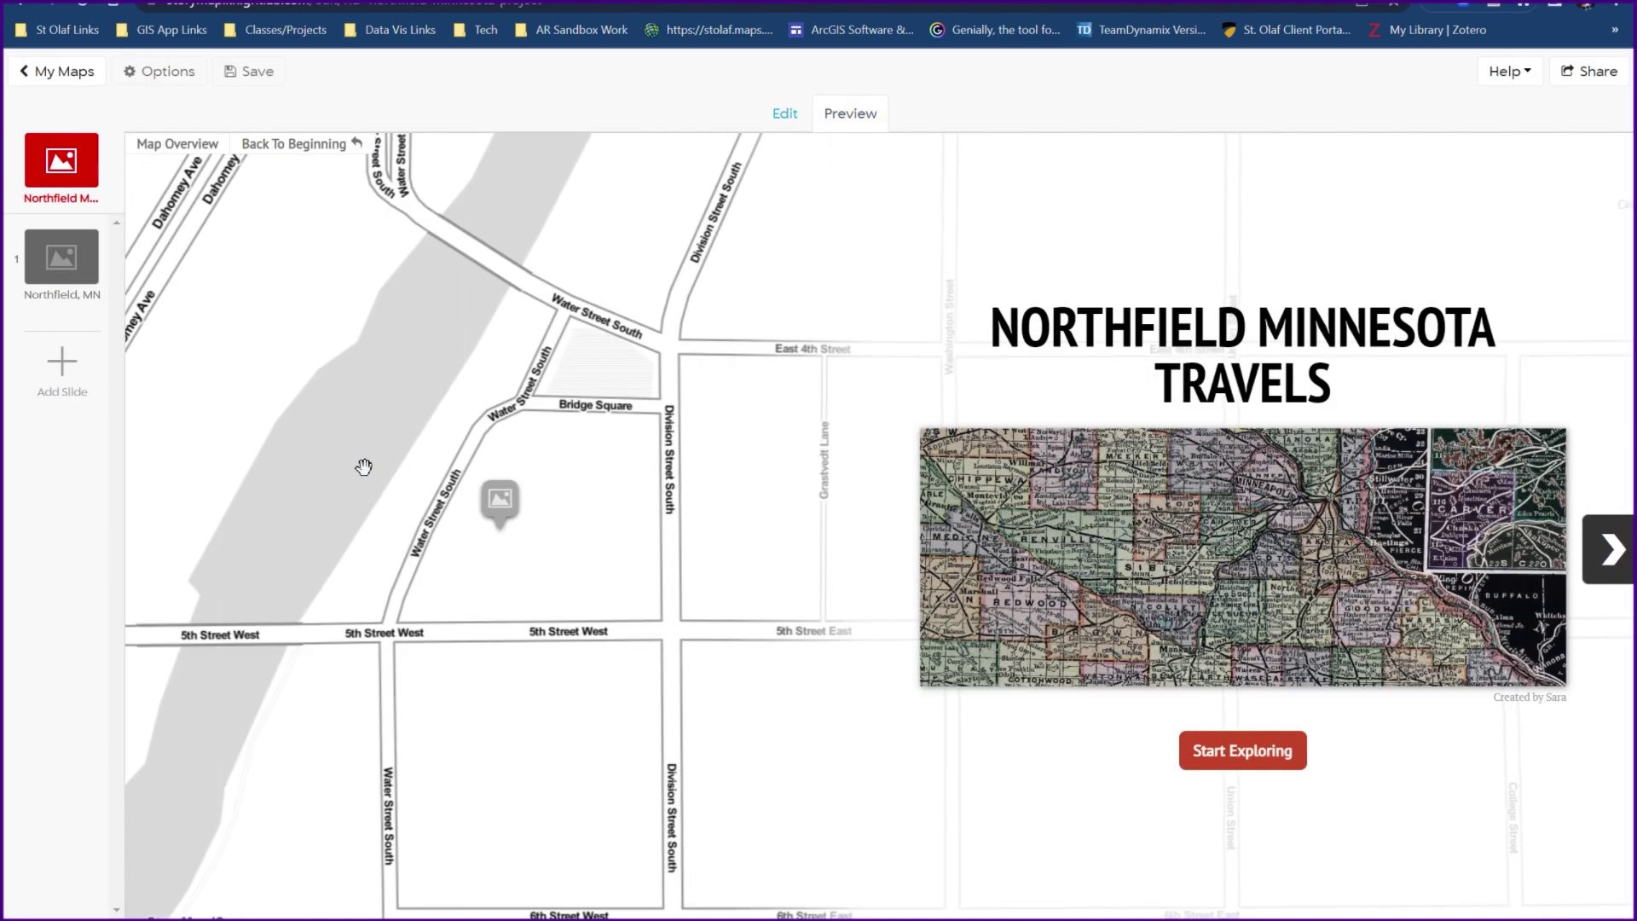
left_click_drag(418, 478, 521, 499)
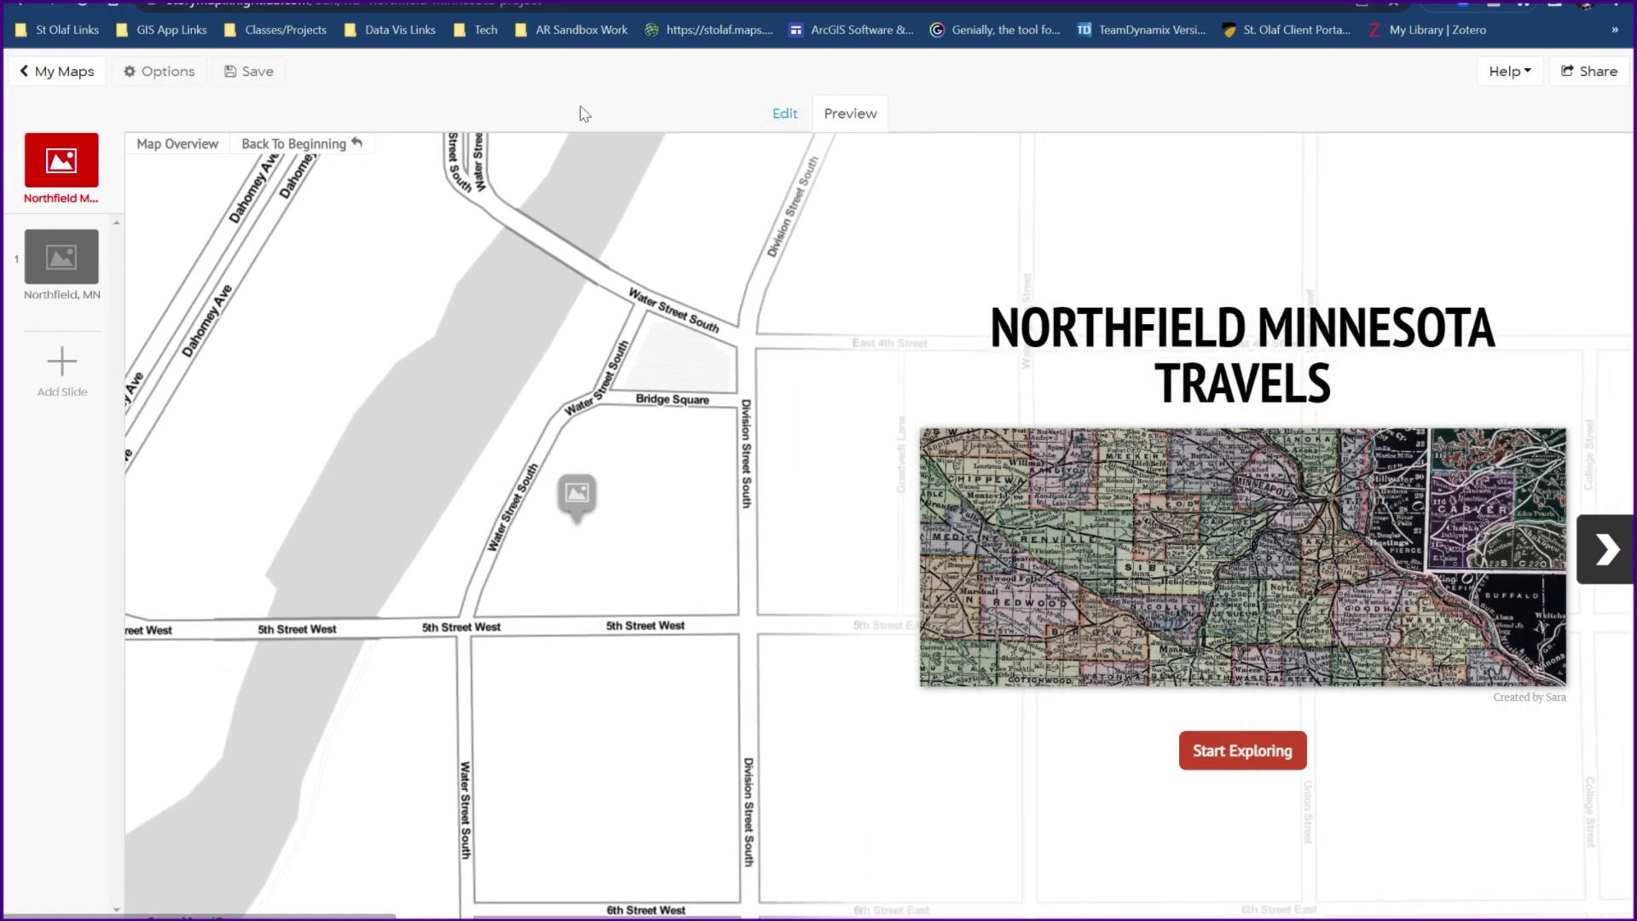
Add a second slide located at Saint Olaf Avenue, Northfield via a 'Saint Olaf' search.
left_click(786, 113)
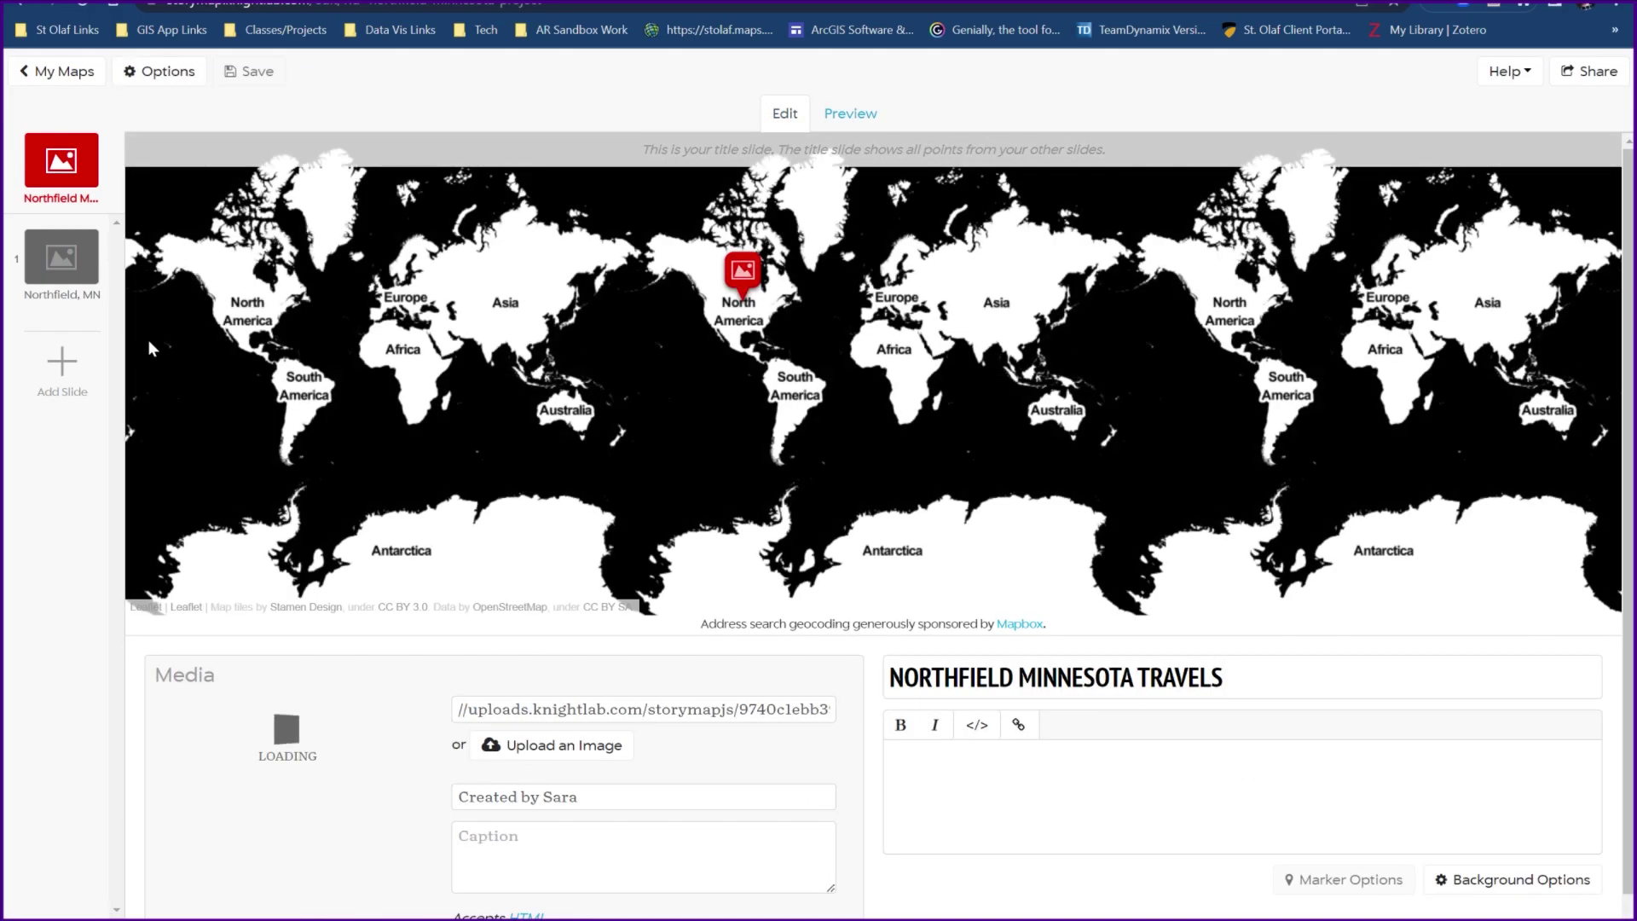
left_click(60, 366)
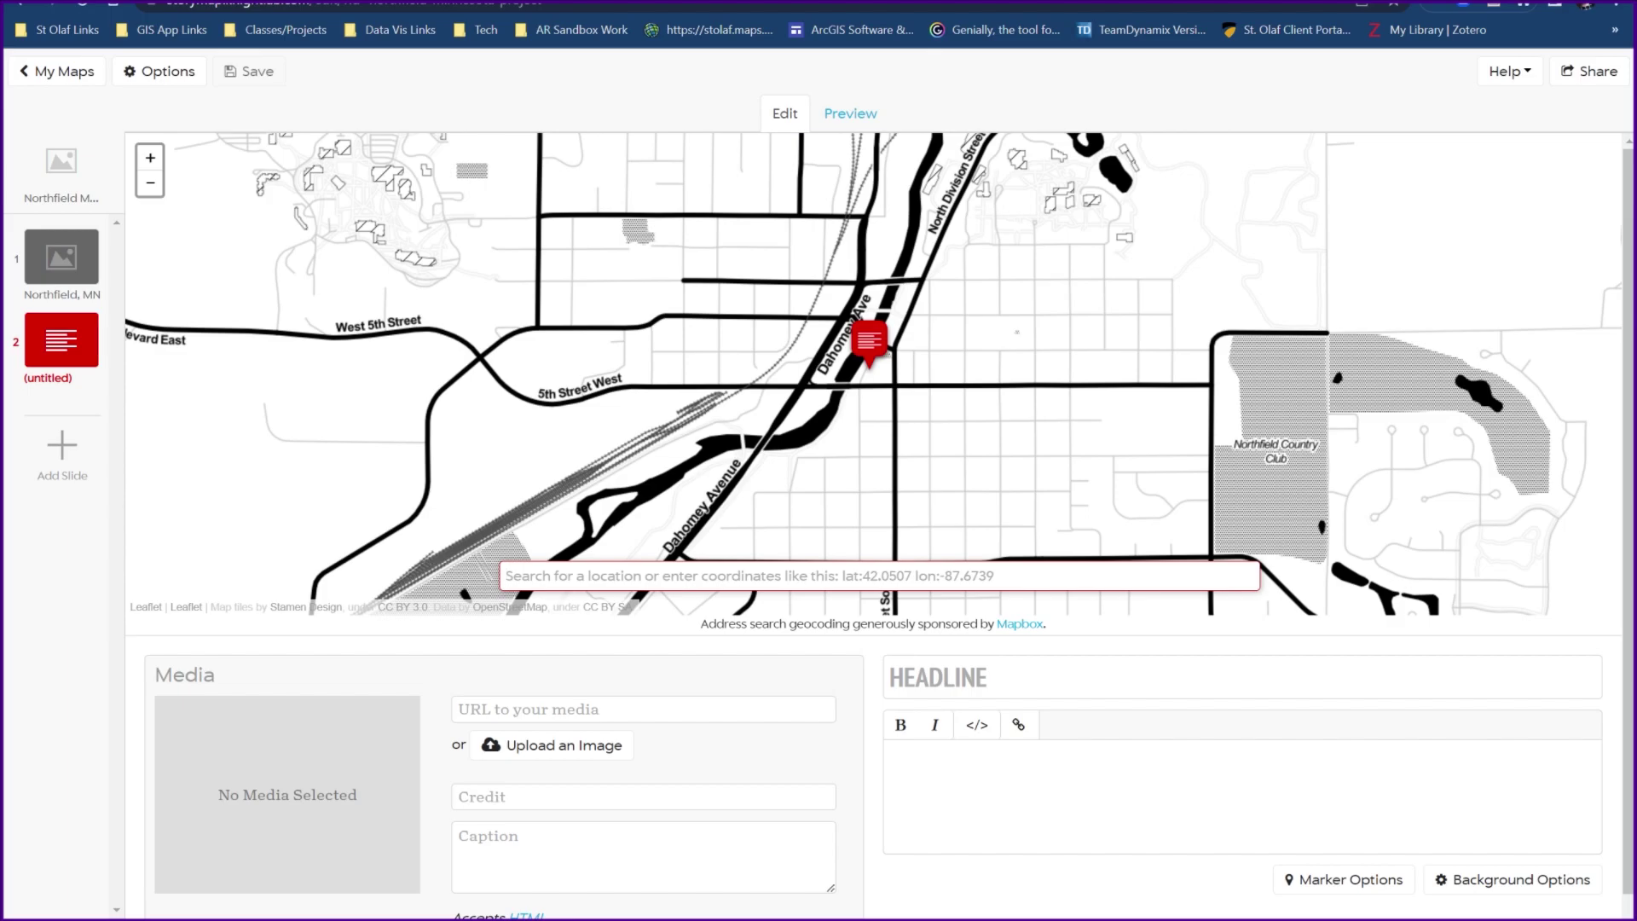
type("Sta")
key("BackSpace")
key("Num_Lock")
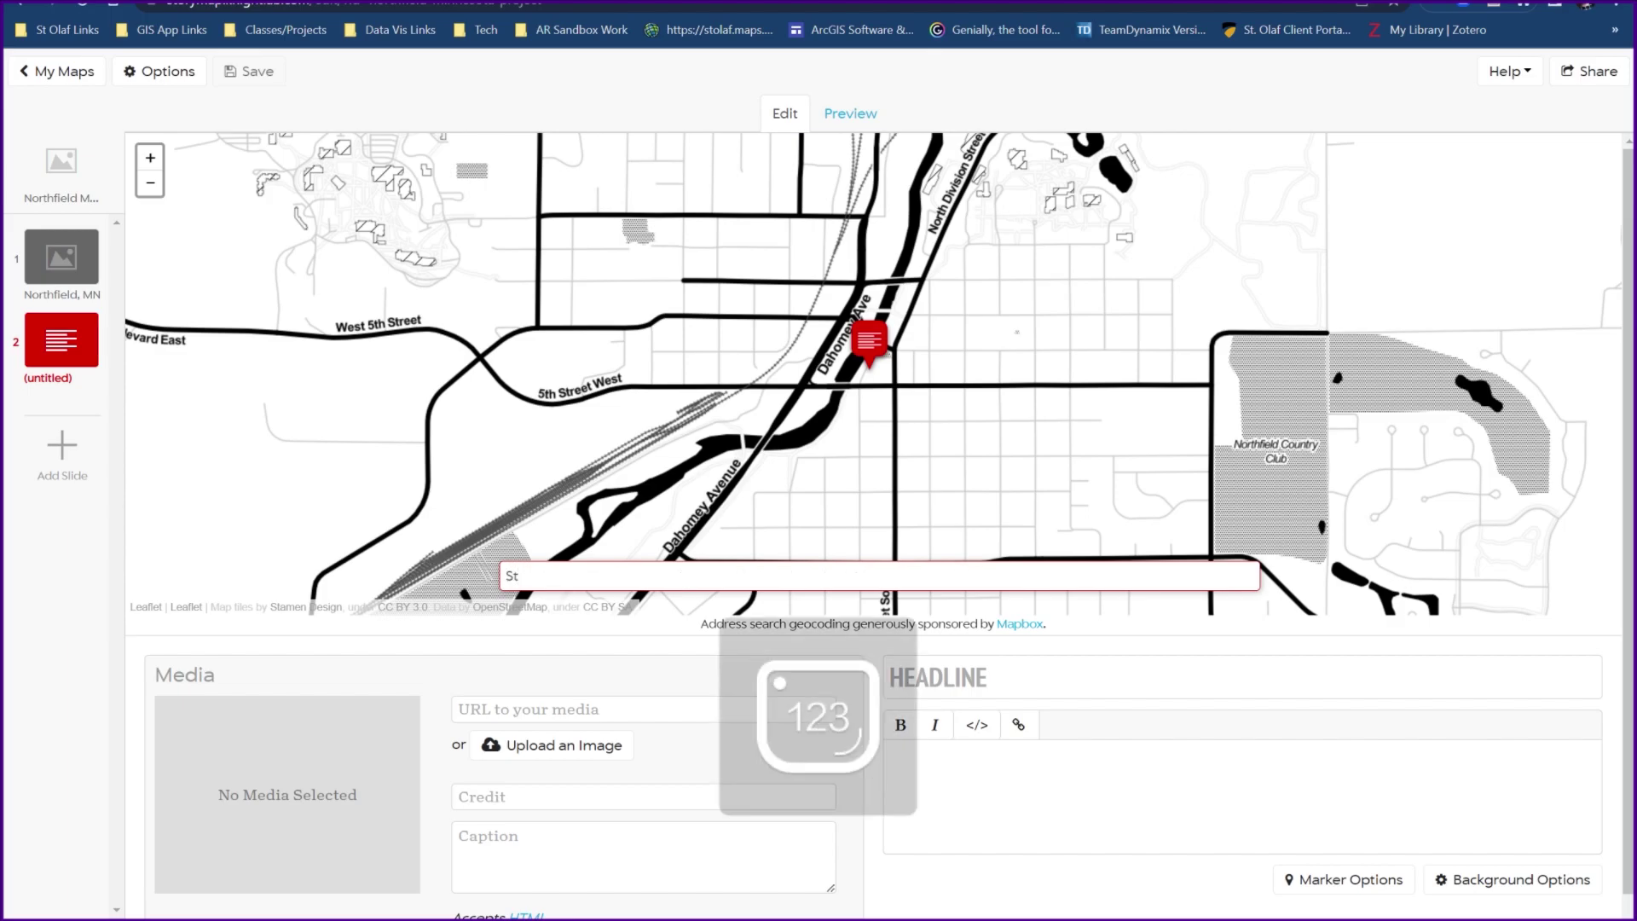
type("int Olaf")
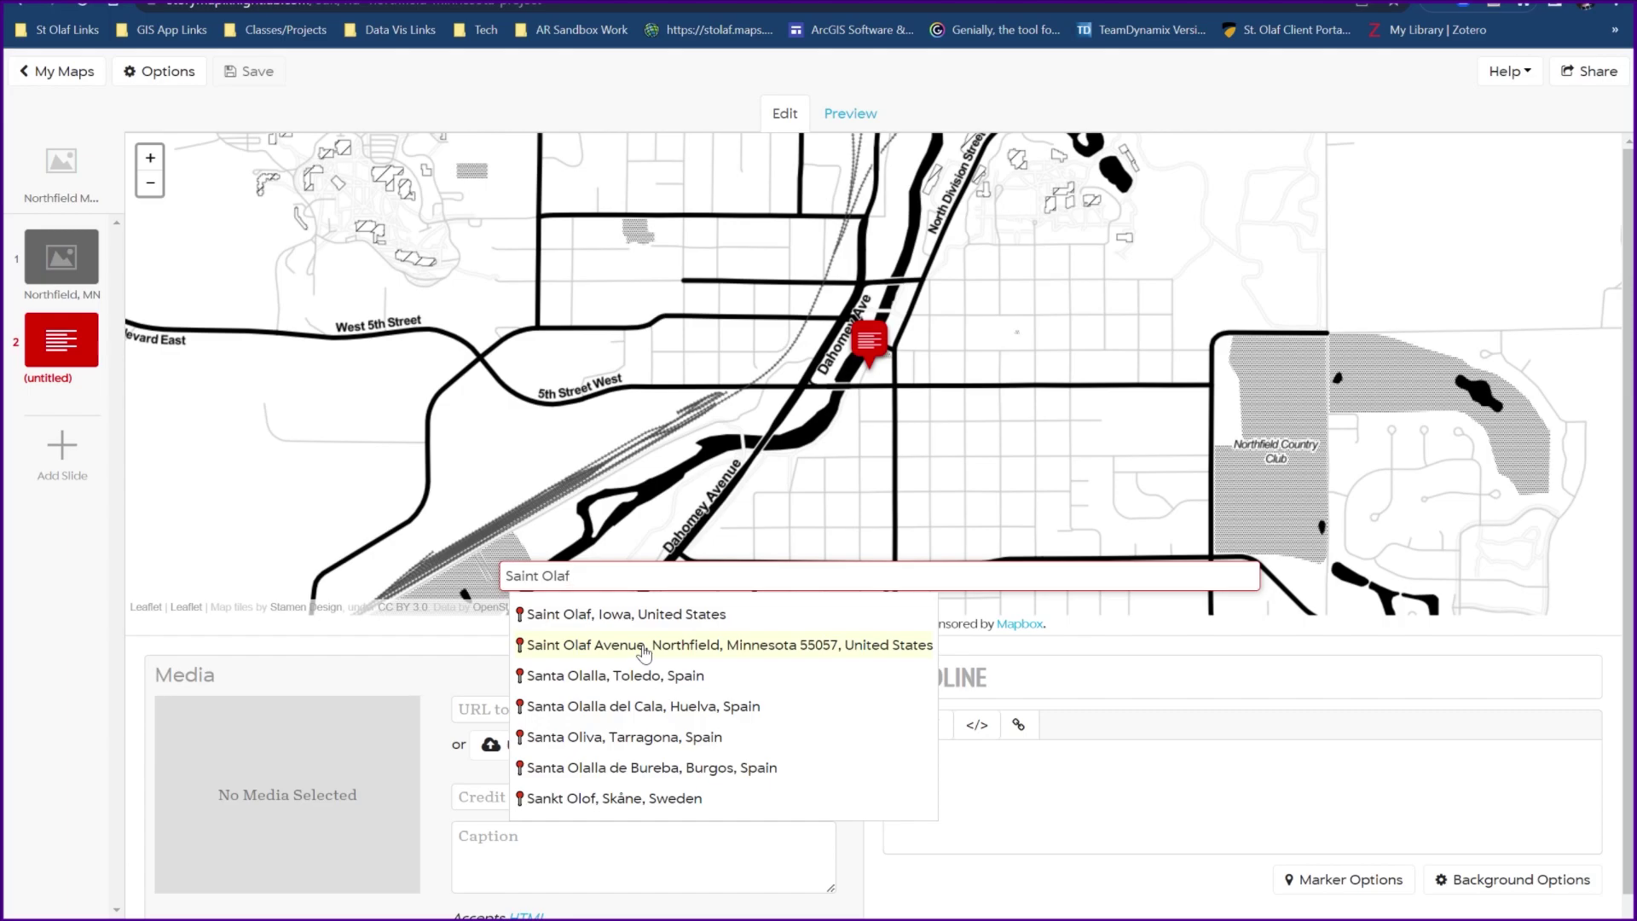
left_click(644, 652)
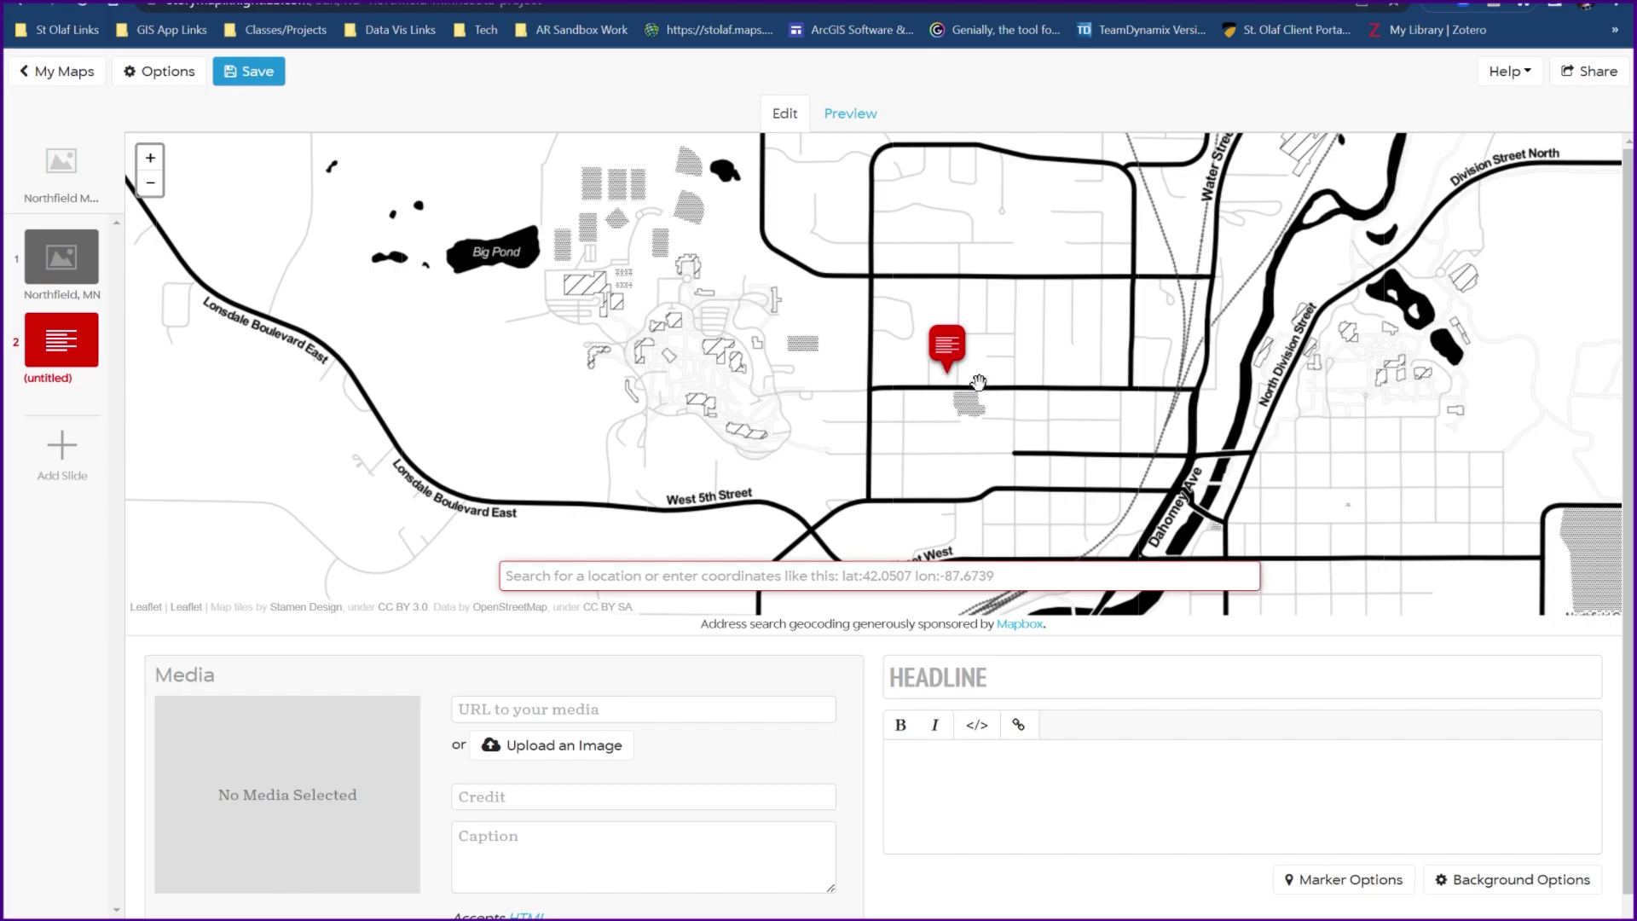
Drag the marker onto the St. Olaf campus and zoom in one level.
left_click_drag(949, 361, 698, 369)
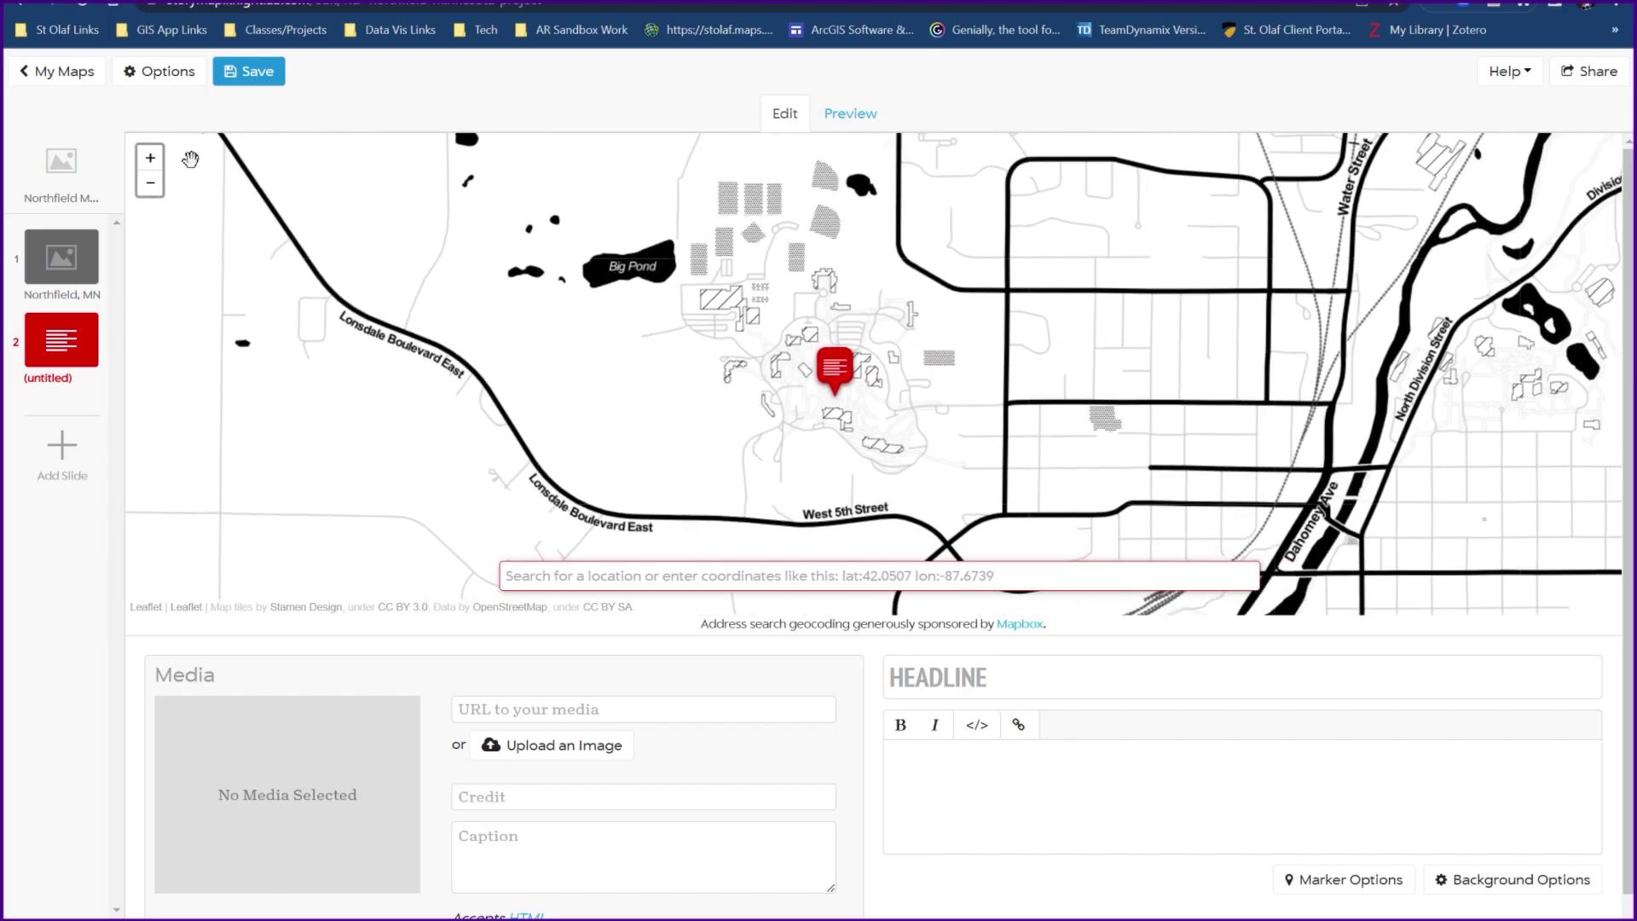
left_click(150, 159)
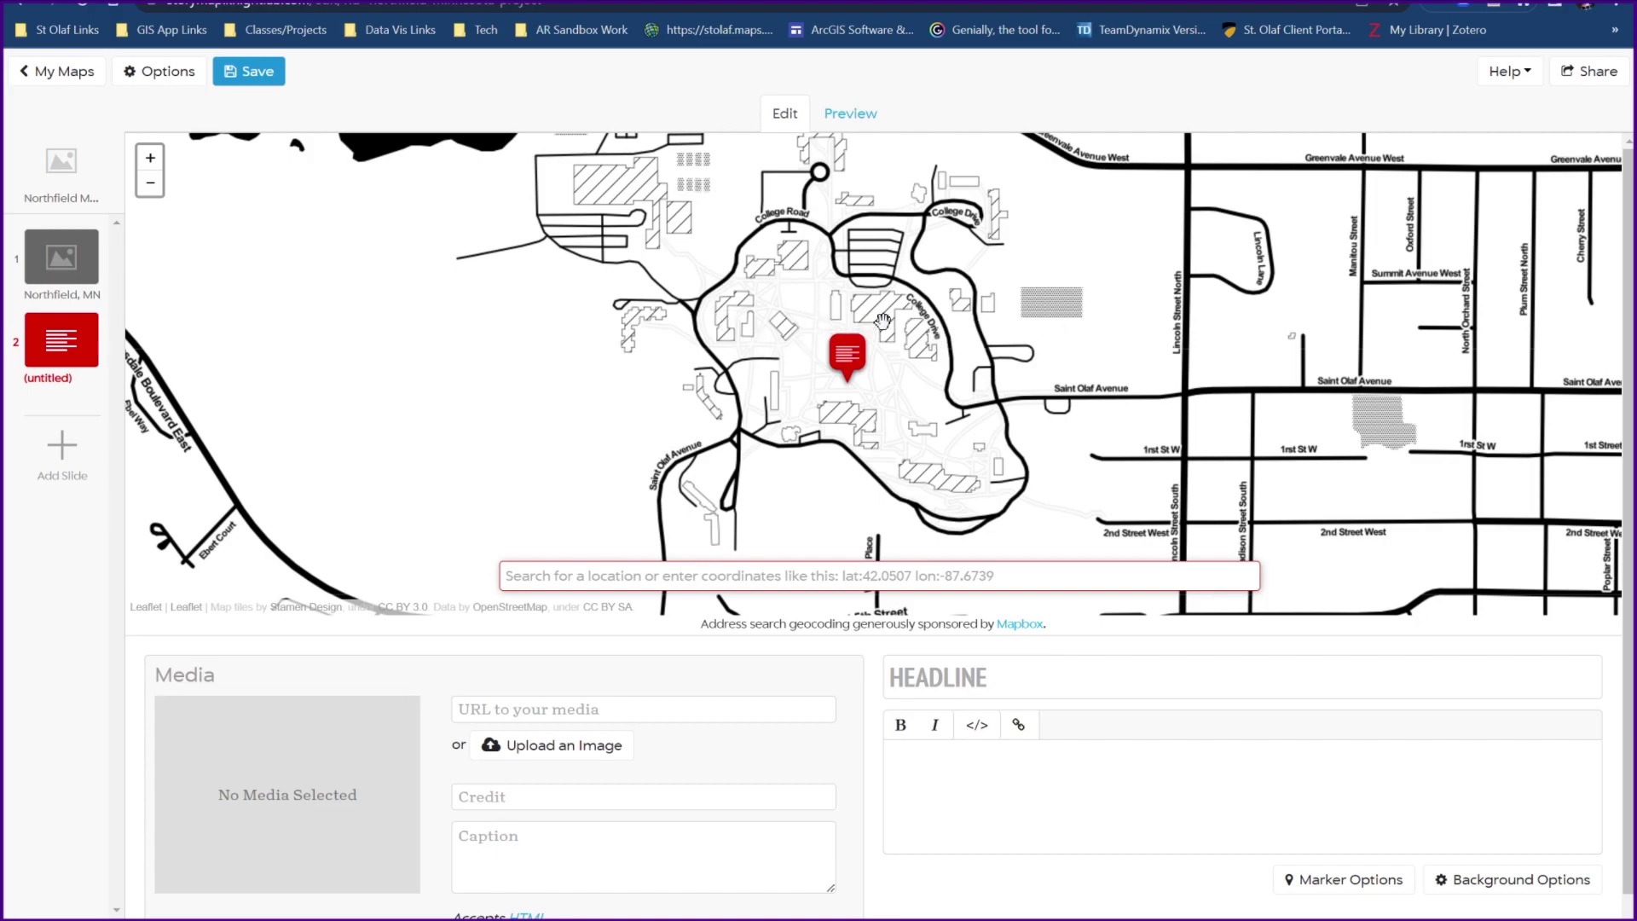
left_click_drag(791, 393, 790, 418)
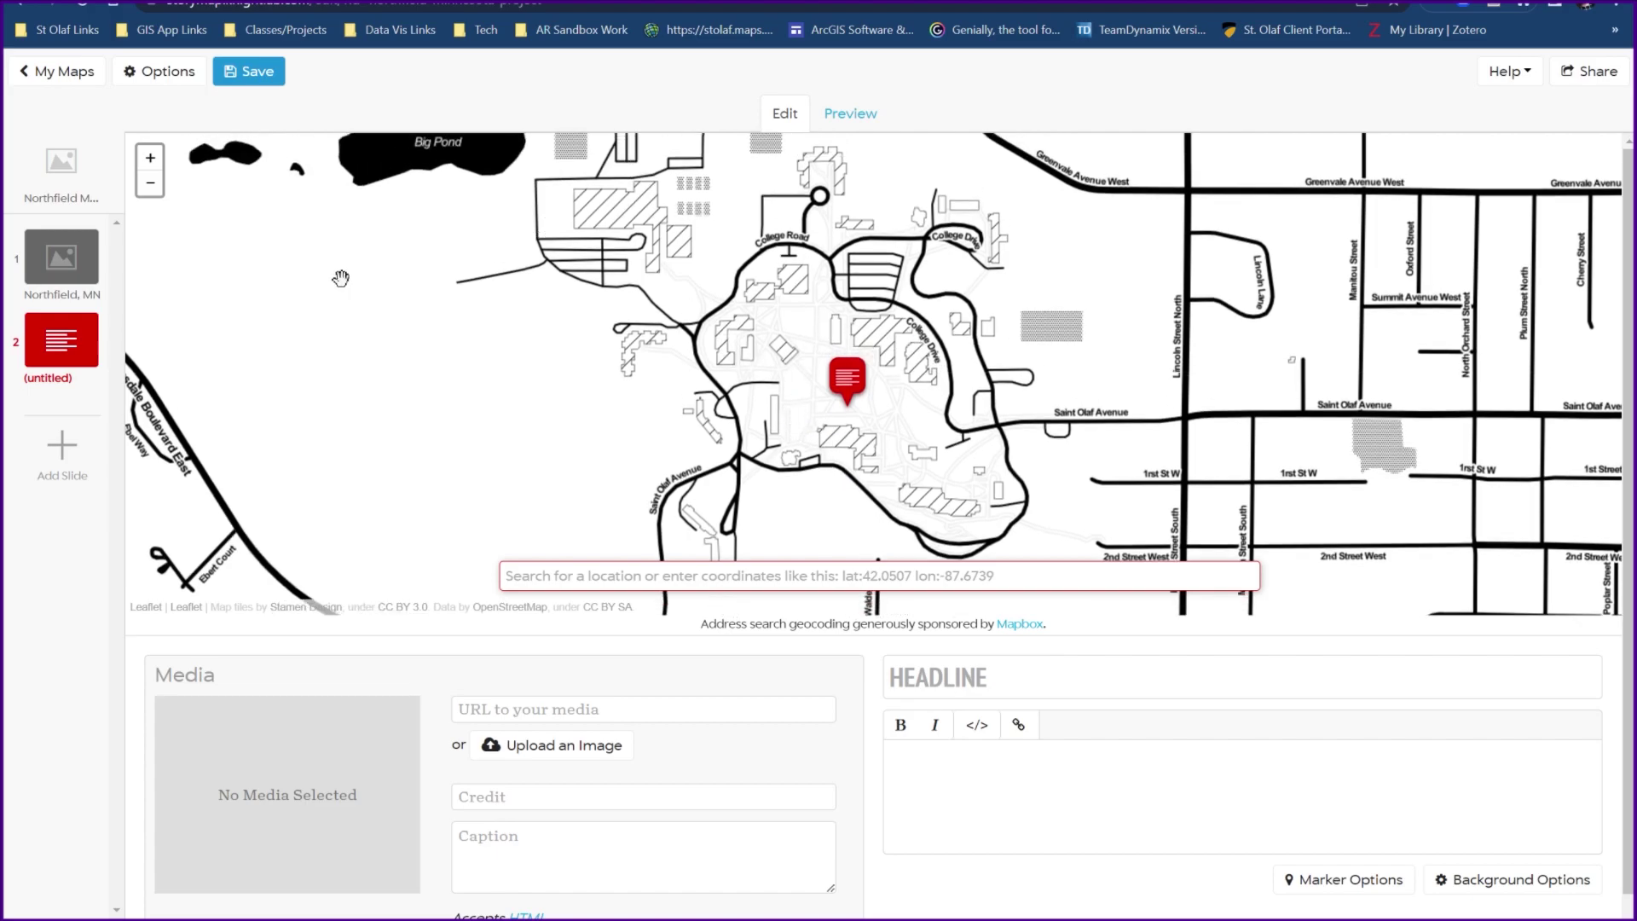
Switch the story's Map Type to Open Street Maps: Standard, then review the Northfield slide.
left_click(146, 77)
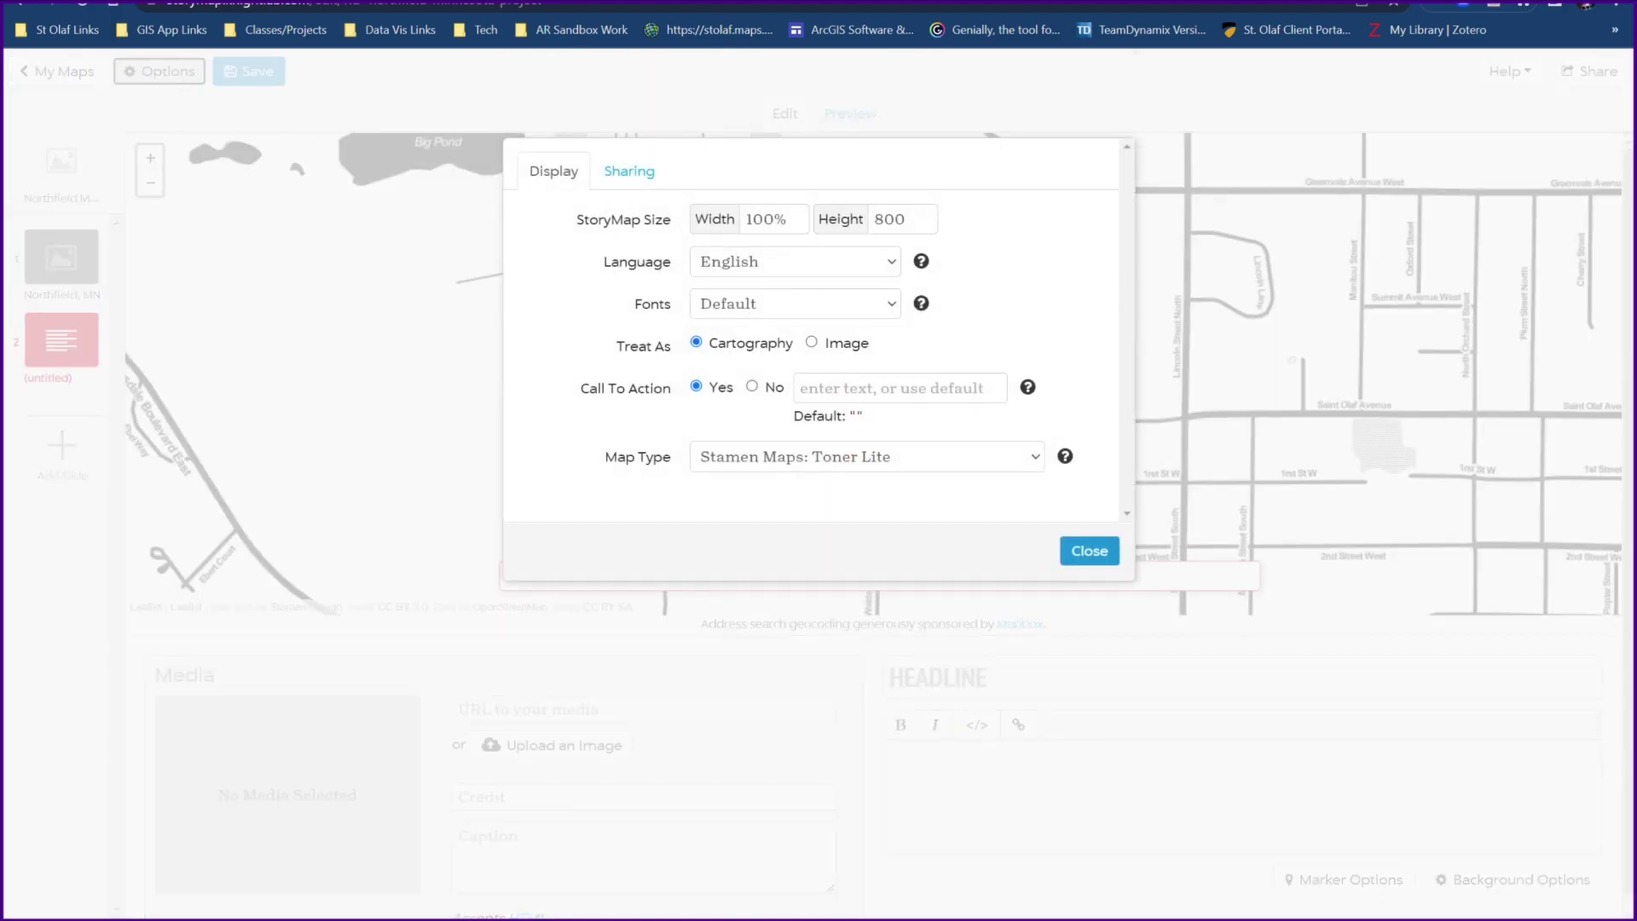
left_click(756, 467)
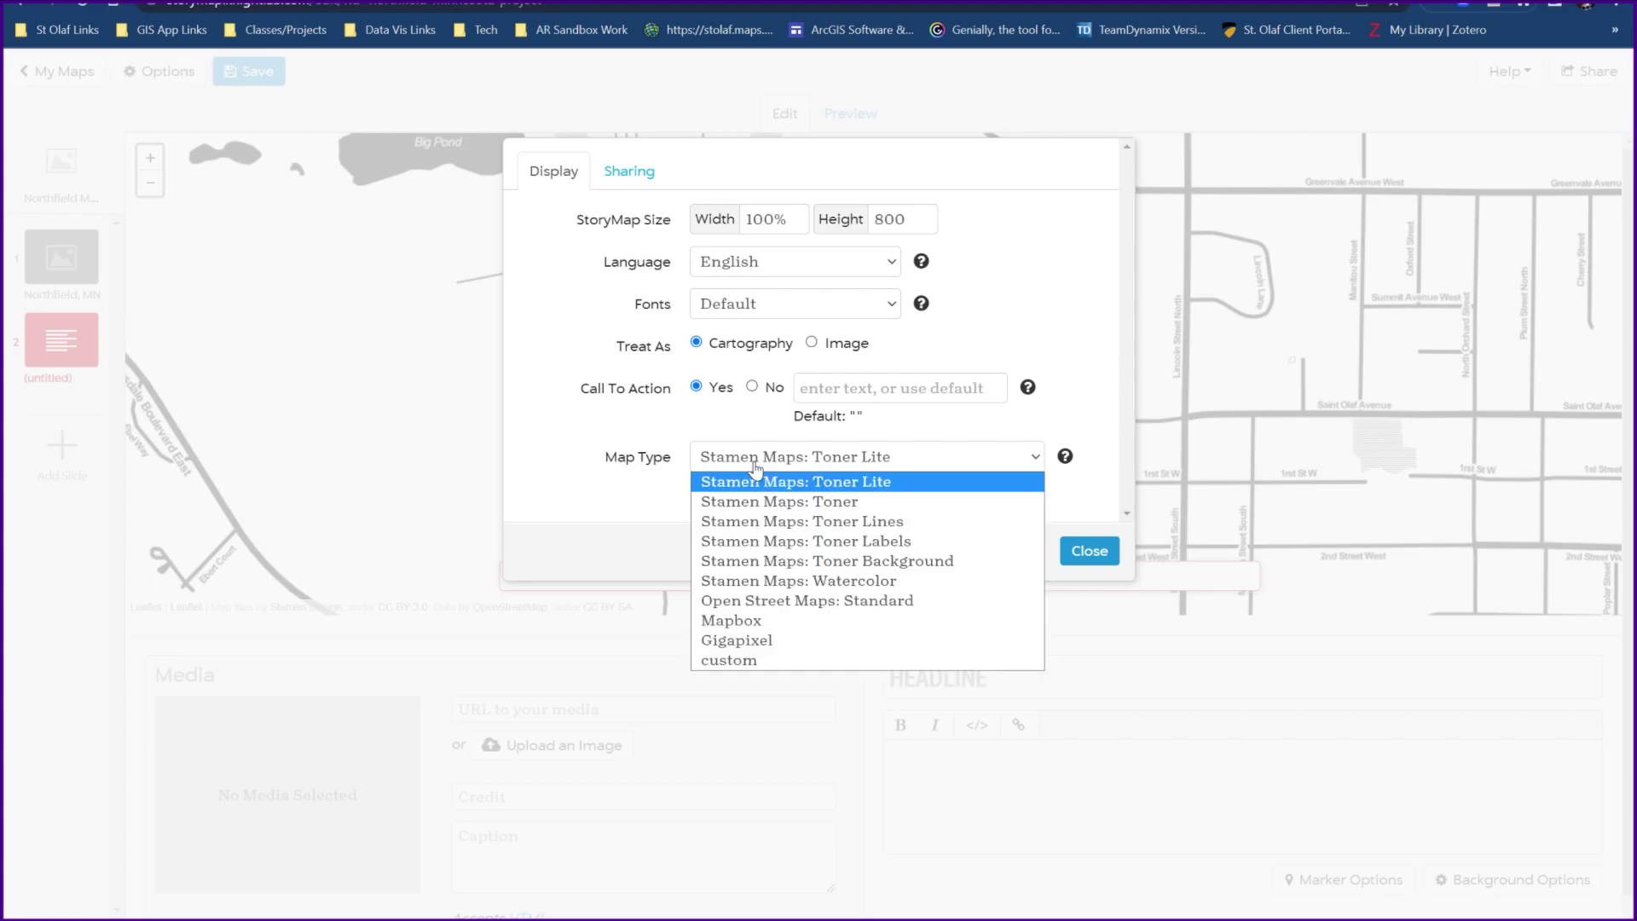
left_click(792, 601)
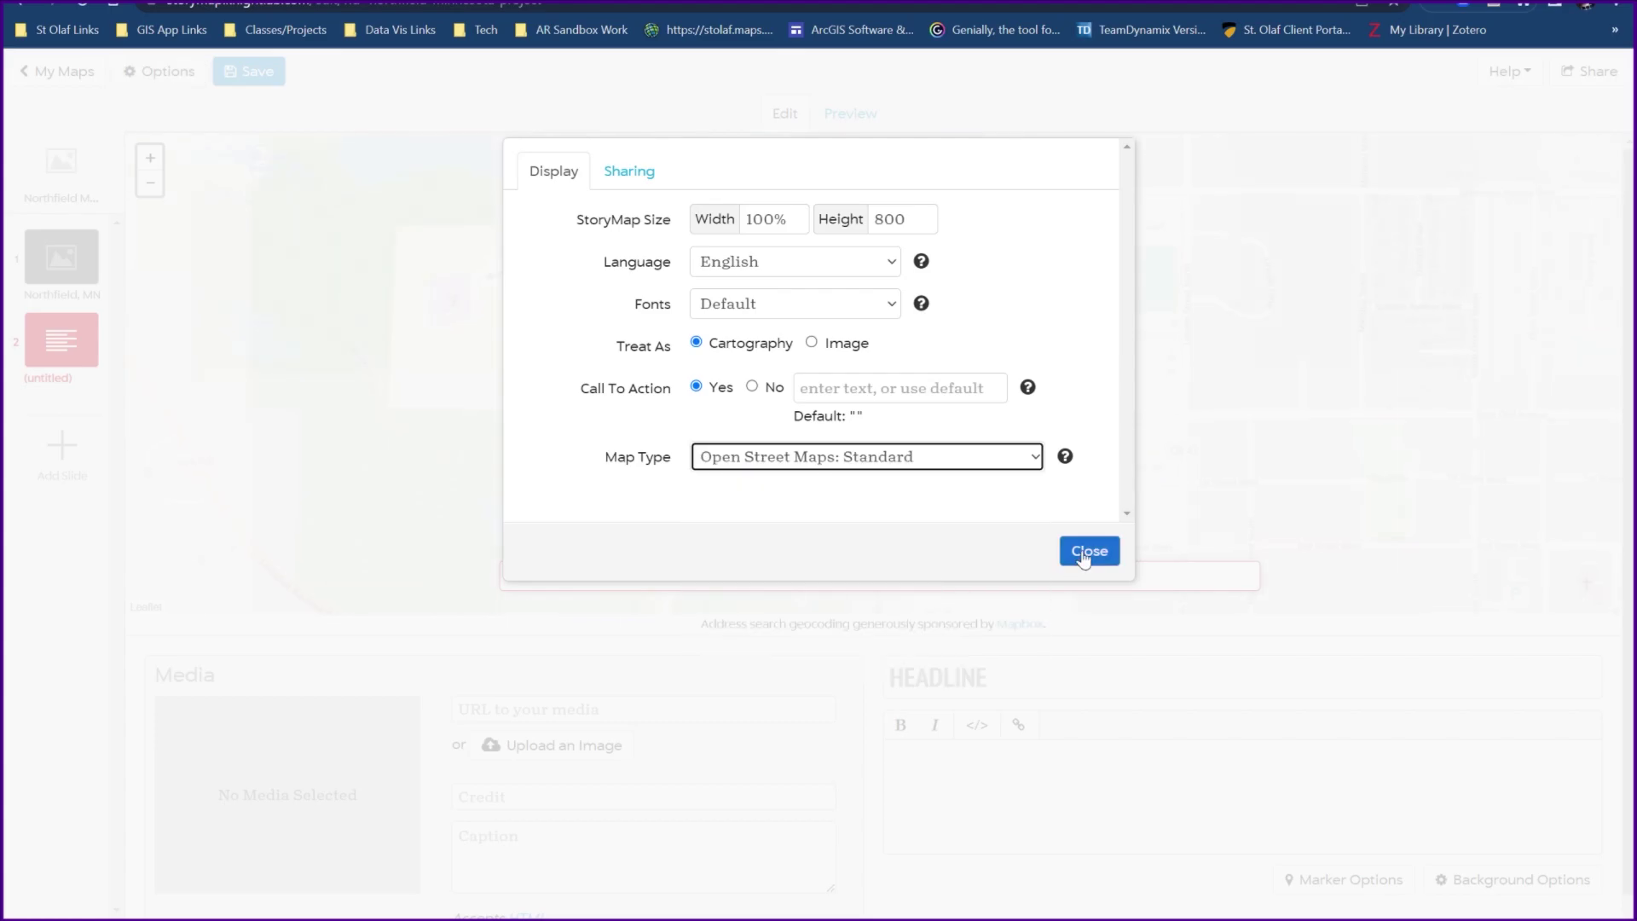
left_click(1087, 555)
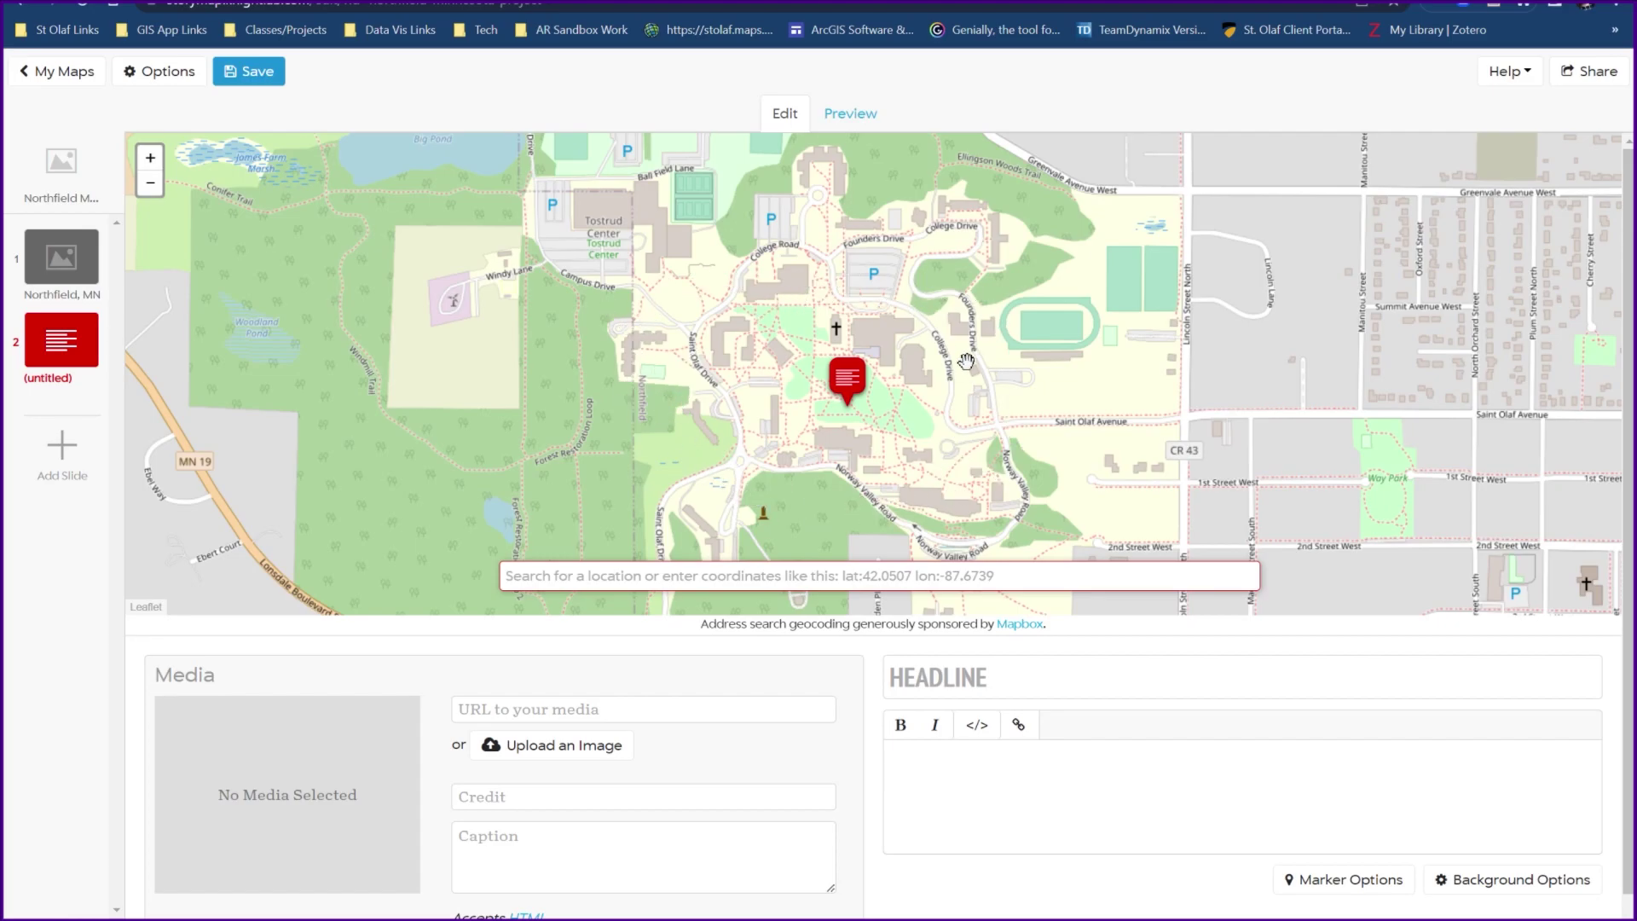
left_click(48, 282)
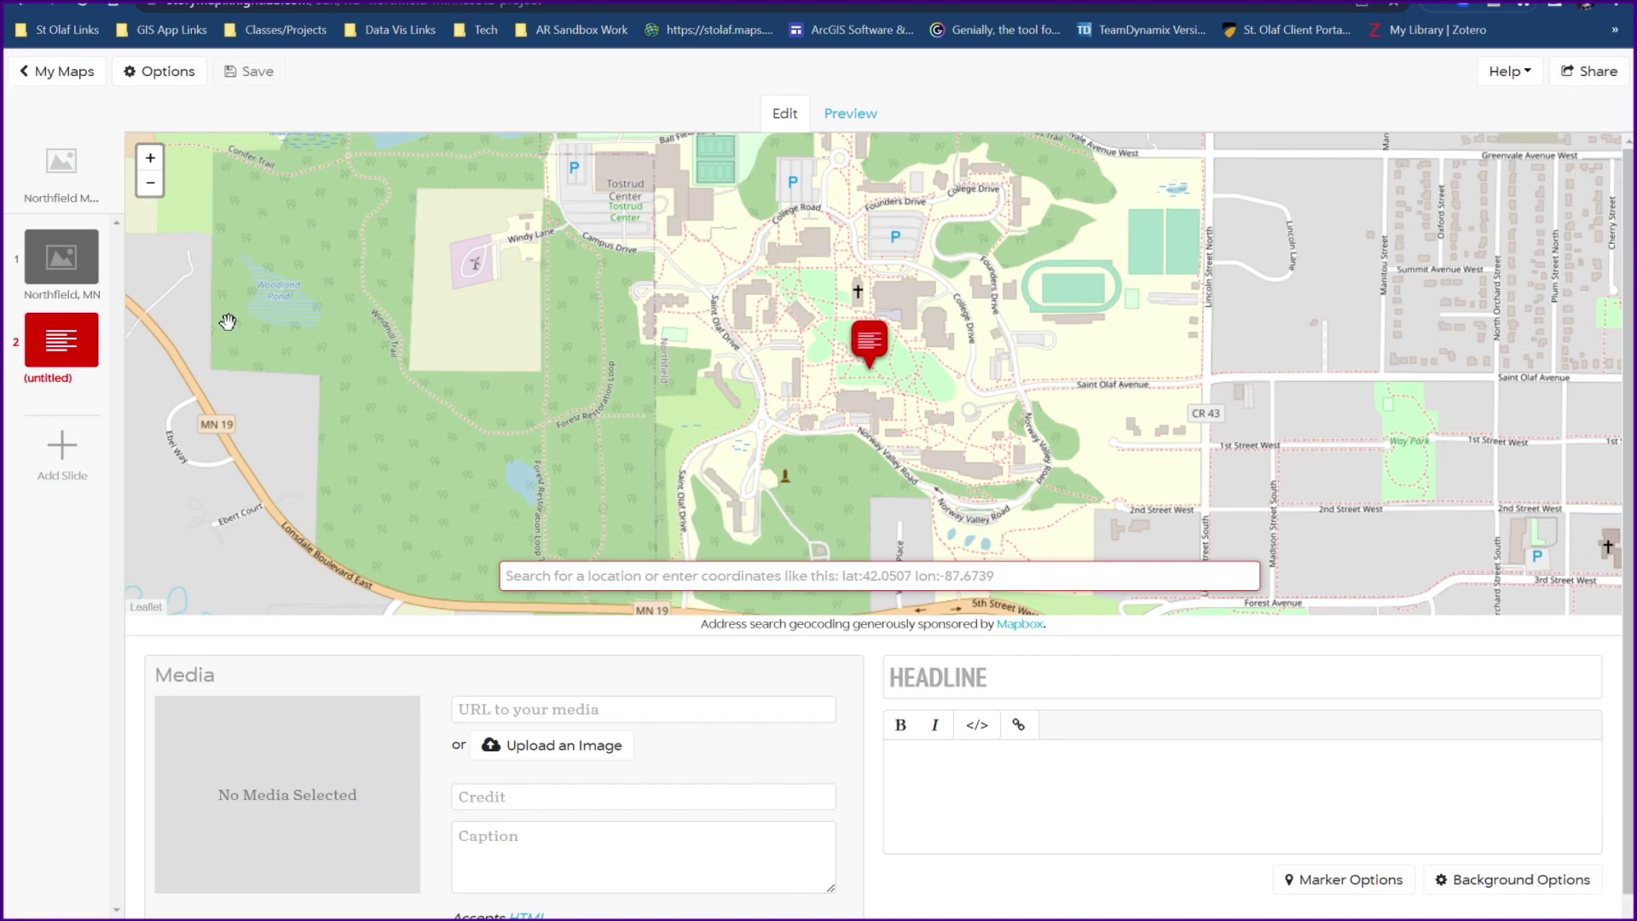
left_click(60, 256)
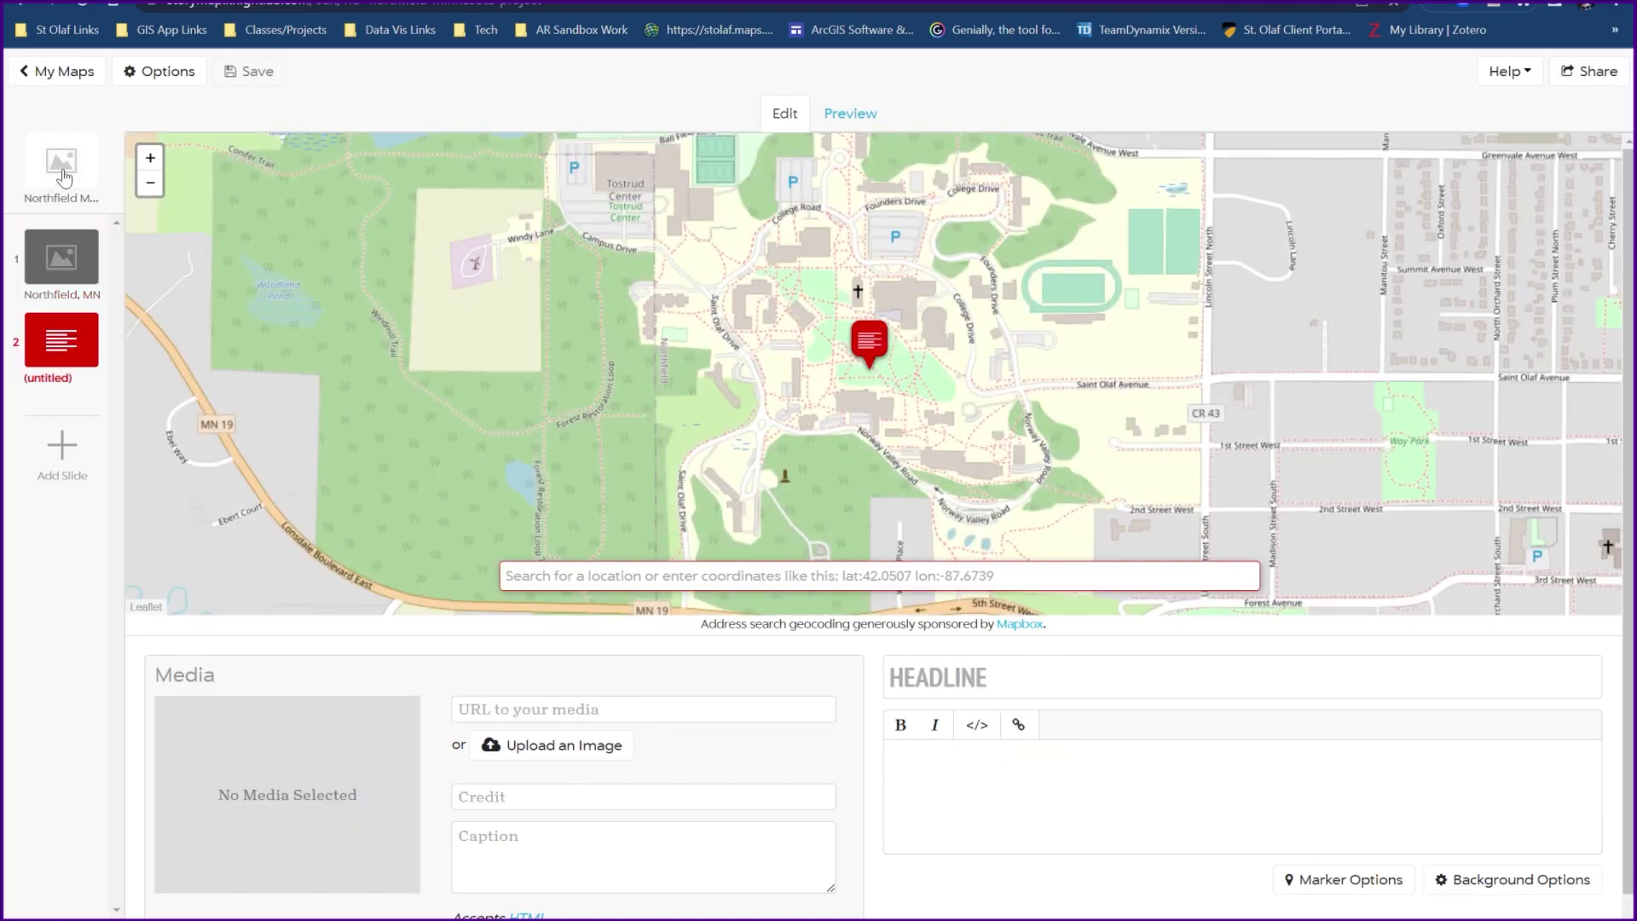
Return to the campus slide and type the headline 'St. Olaf College - Northfield'.
left_click(60, 171)
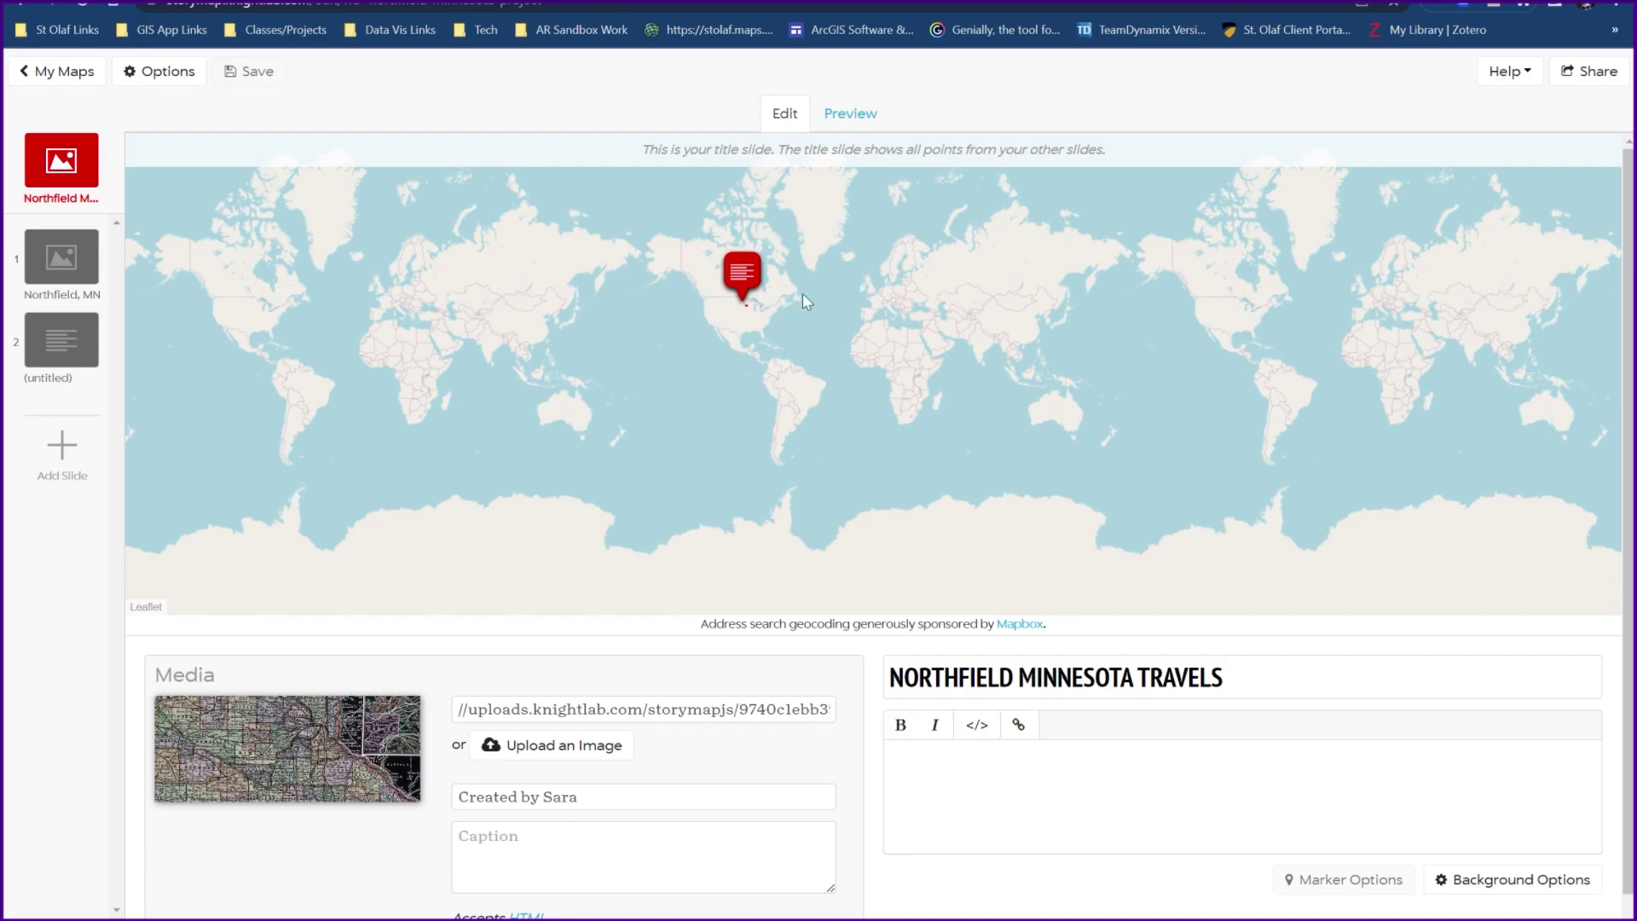
left_click(83, 351)
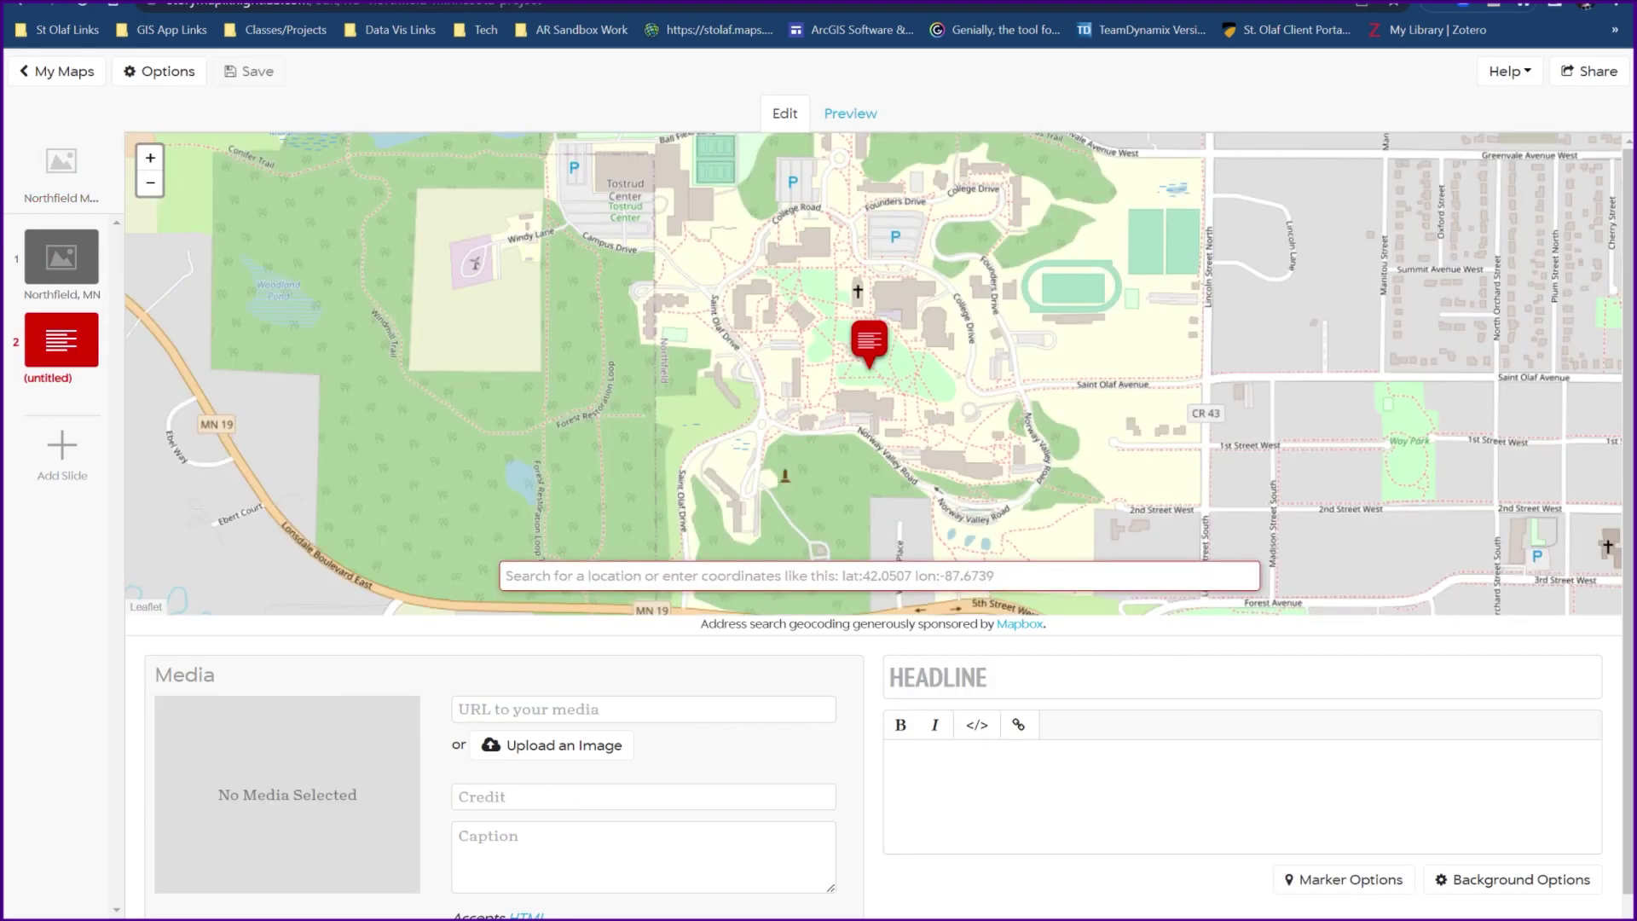
left_click(990, 679)
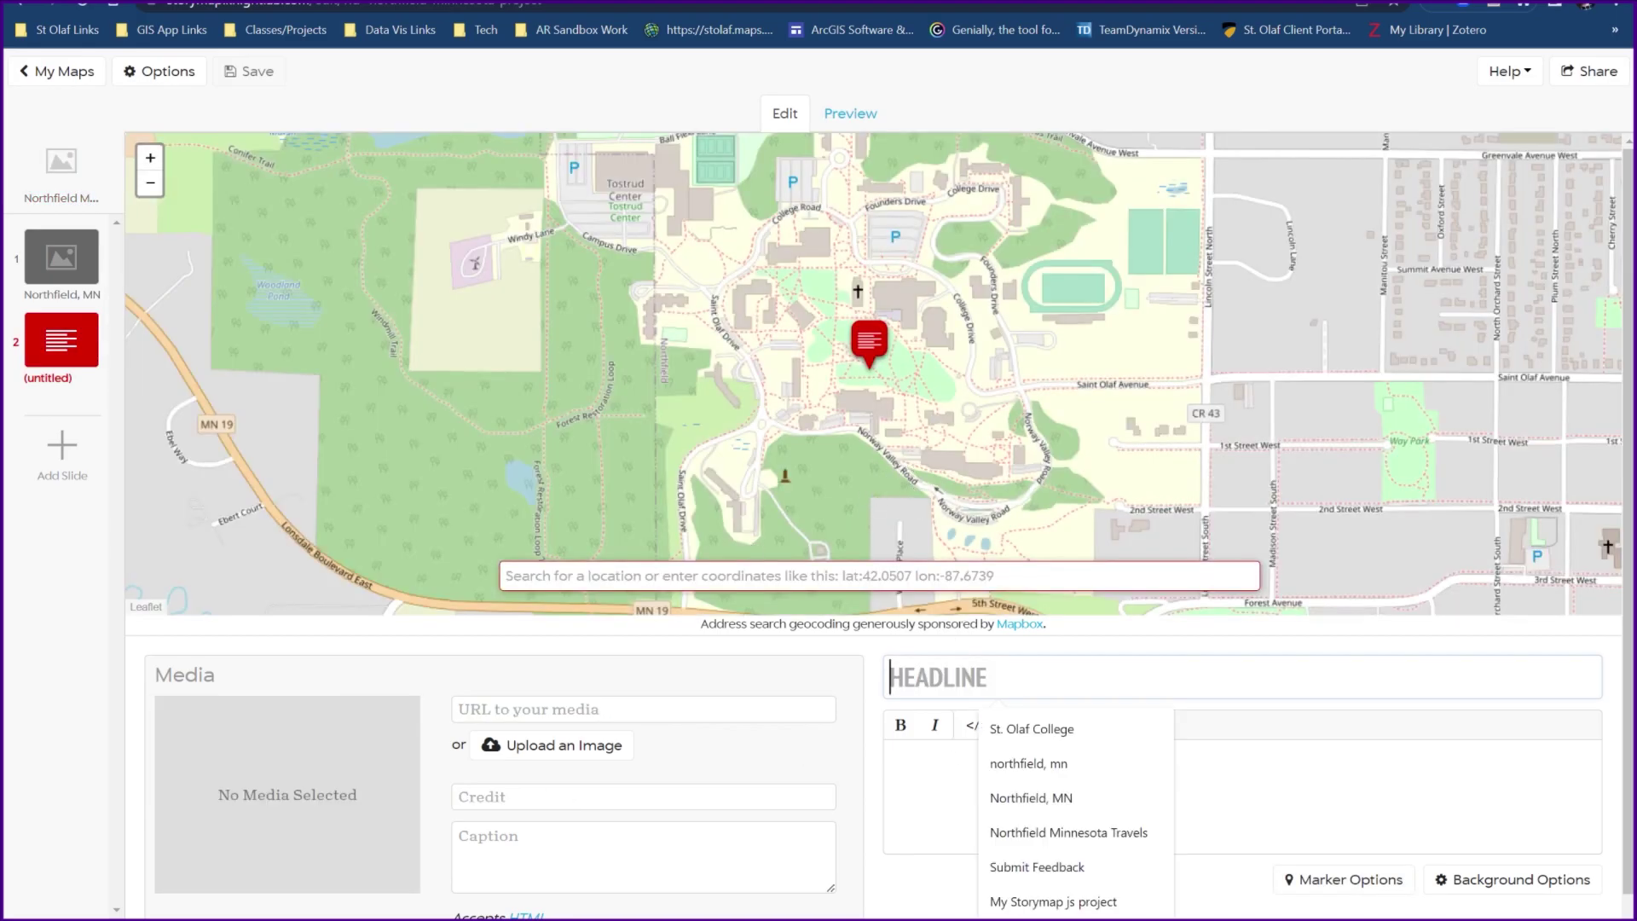
type("St. Olaf Col")
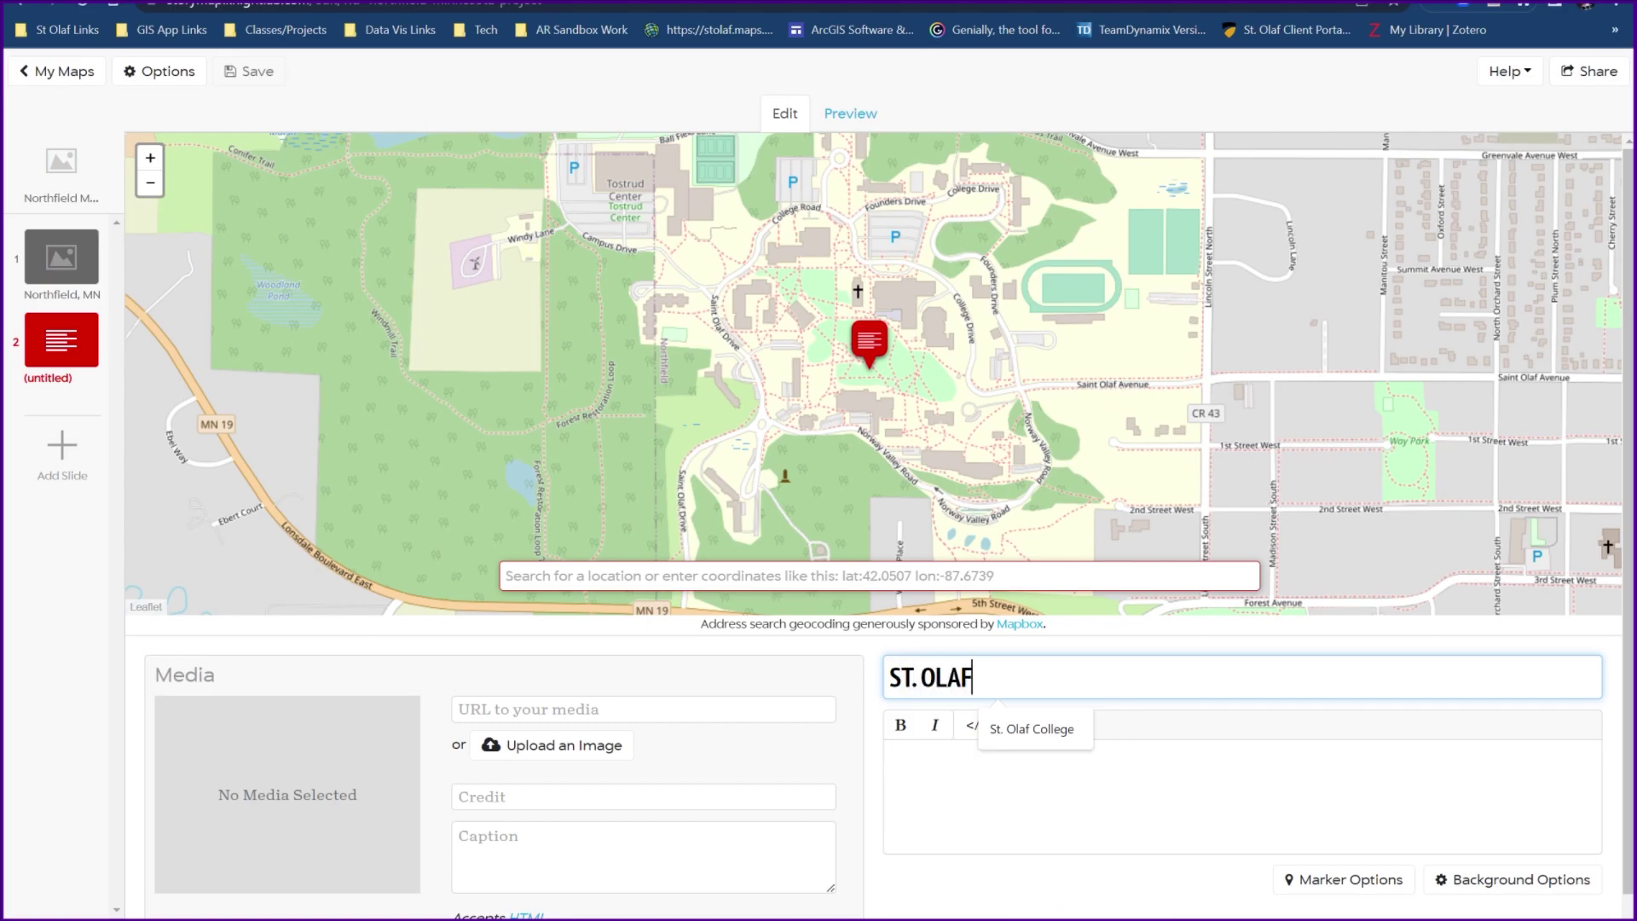
type("lege - Nor")
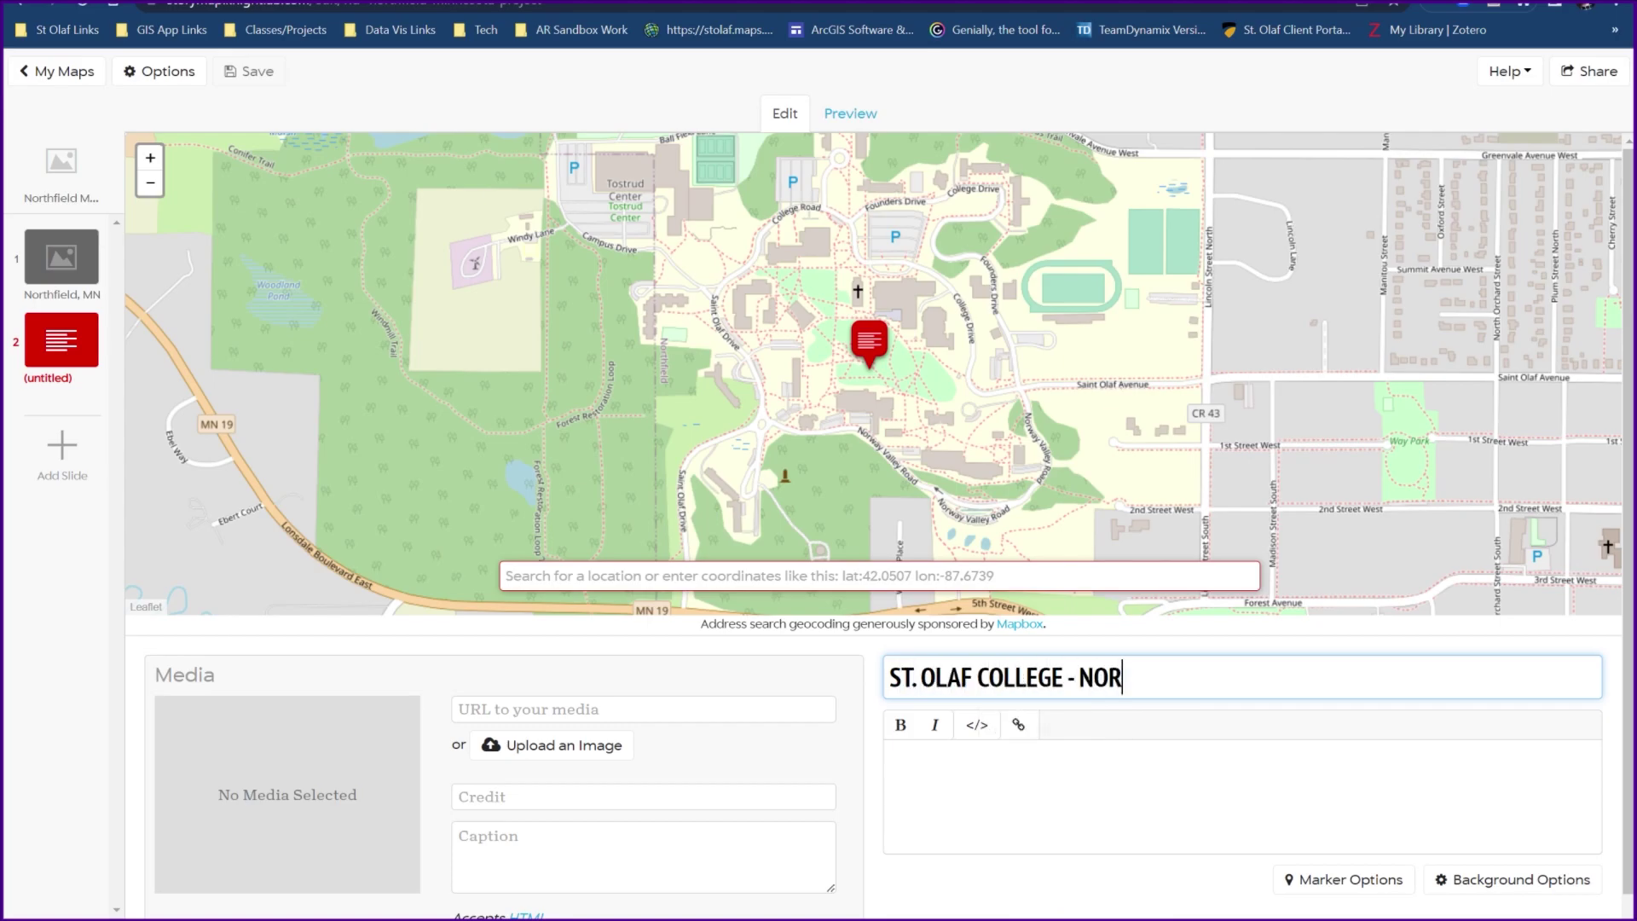
type("thfield")
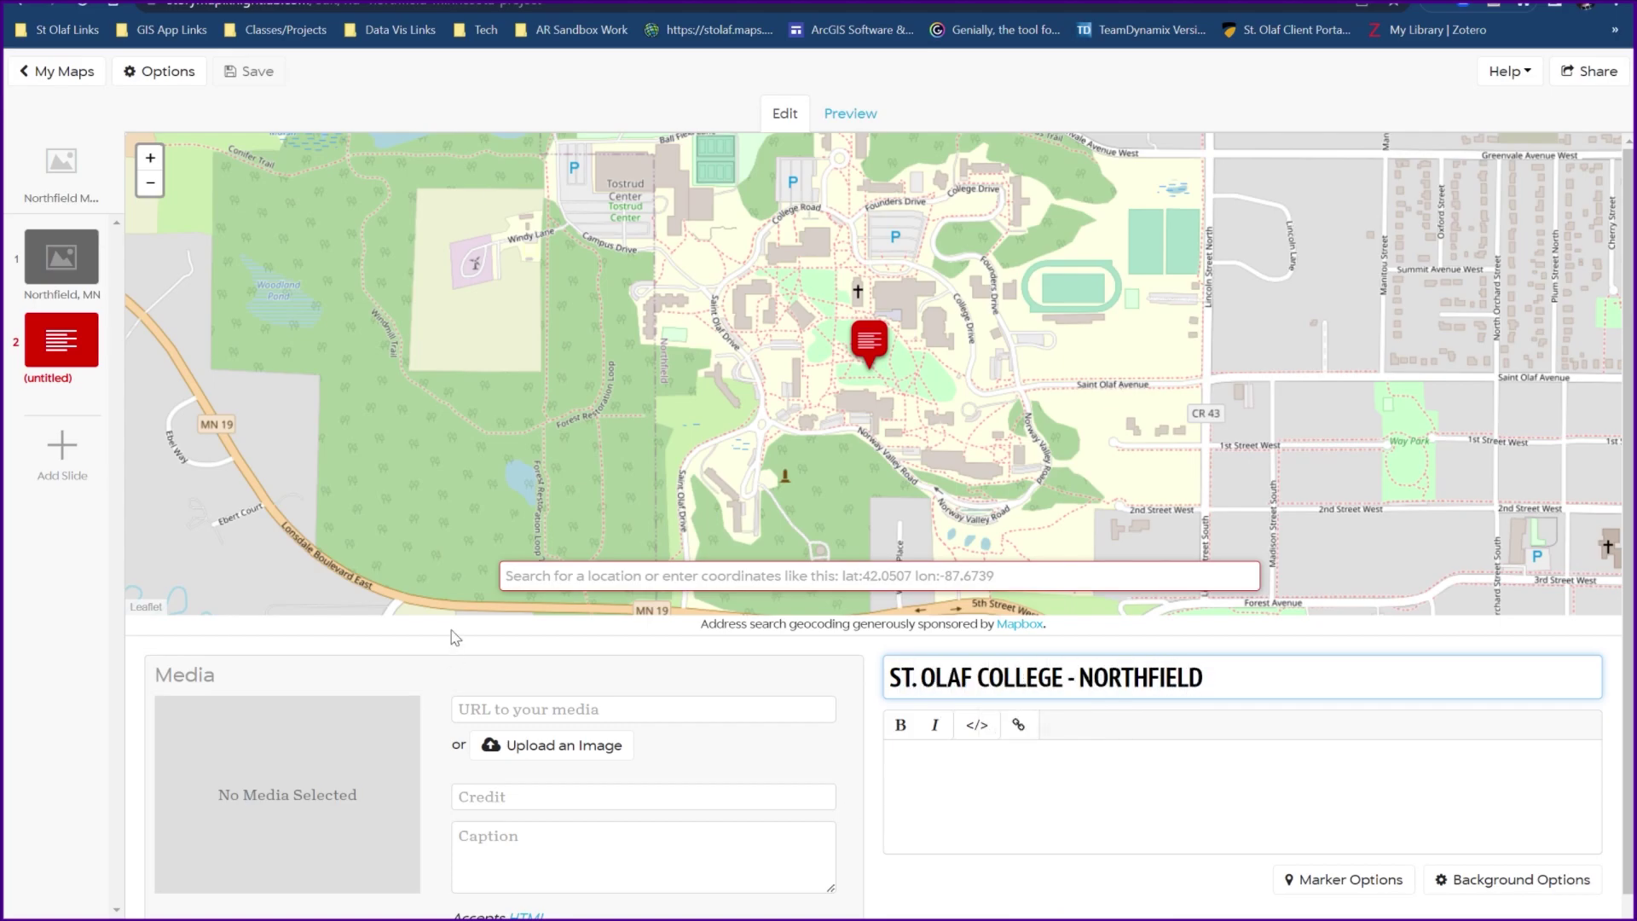
Upload raster data.PNG as the St. Olaf slide's media image.
left_click(504, 754)
left_click(580, 206)
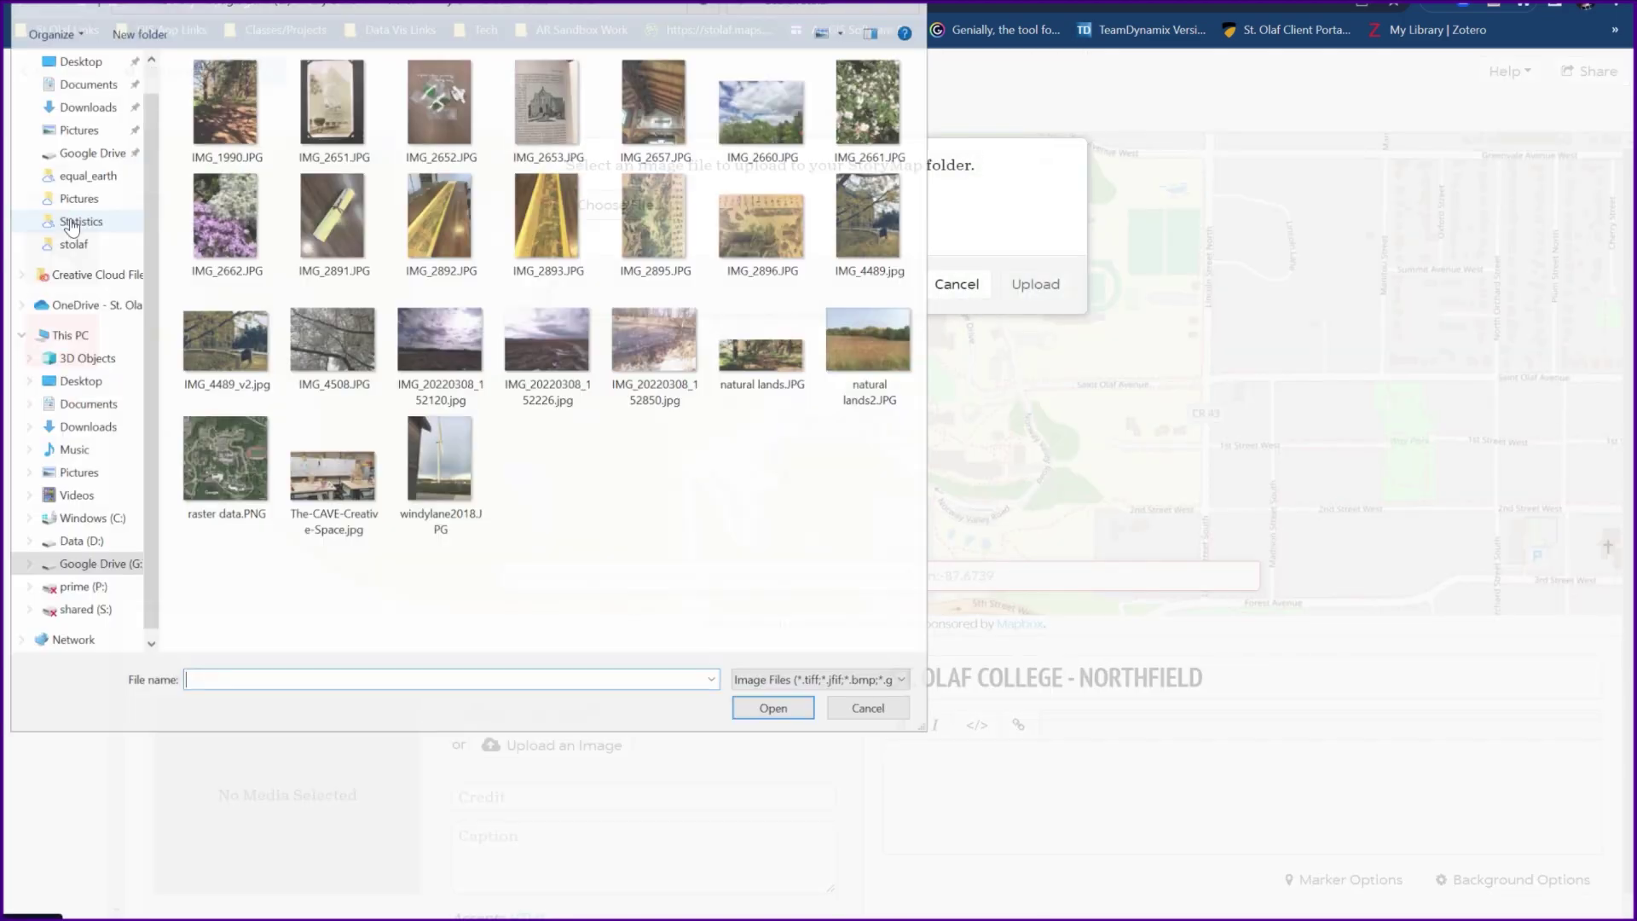
left_click(238, 473)
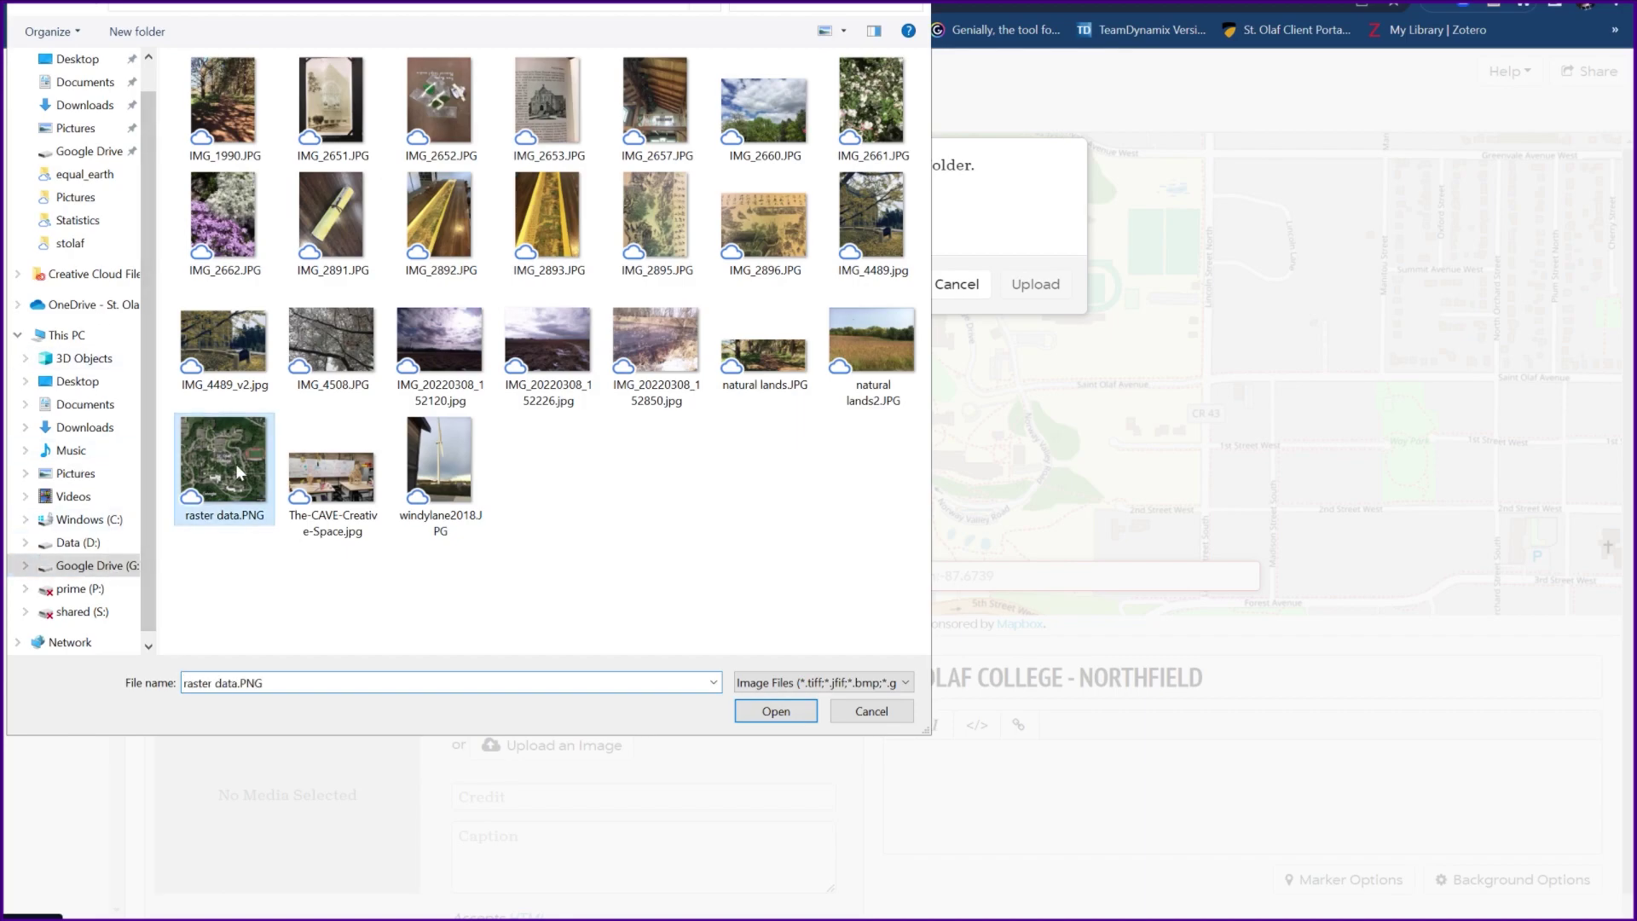
left_click(755, 711)
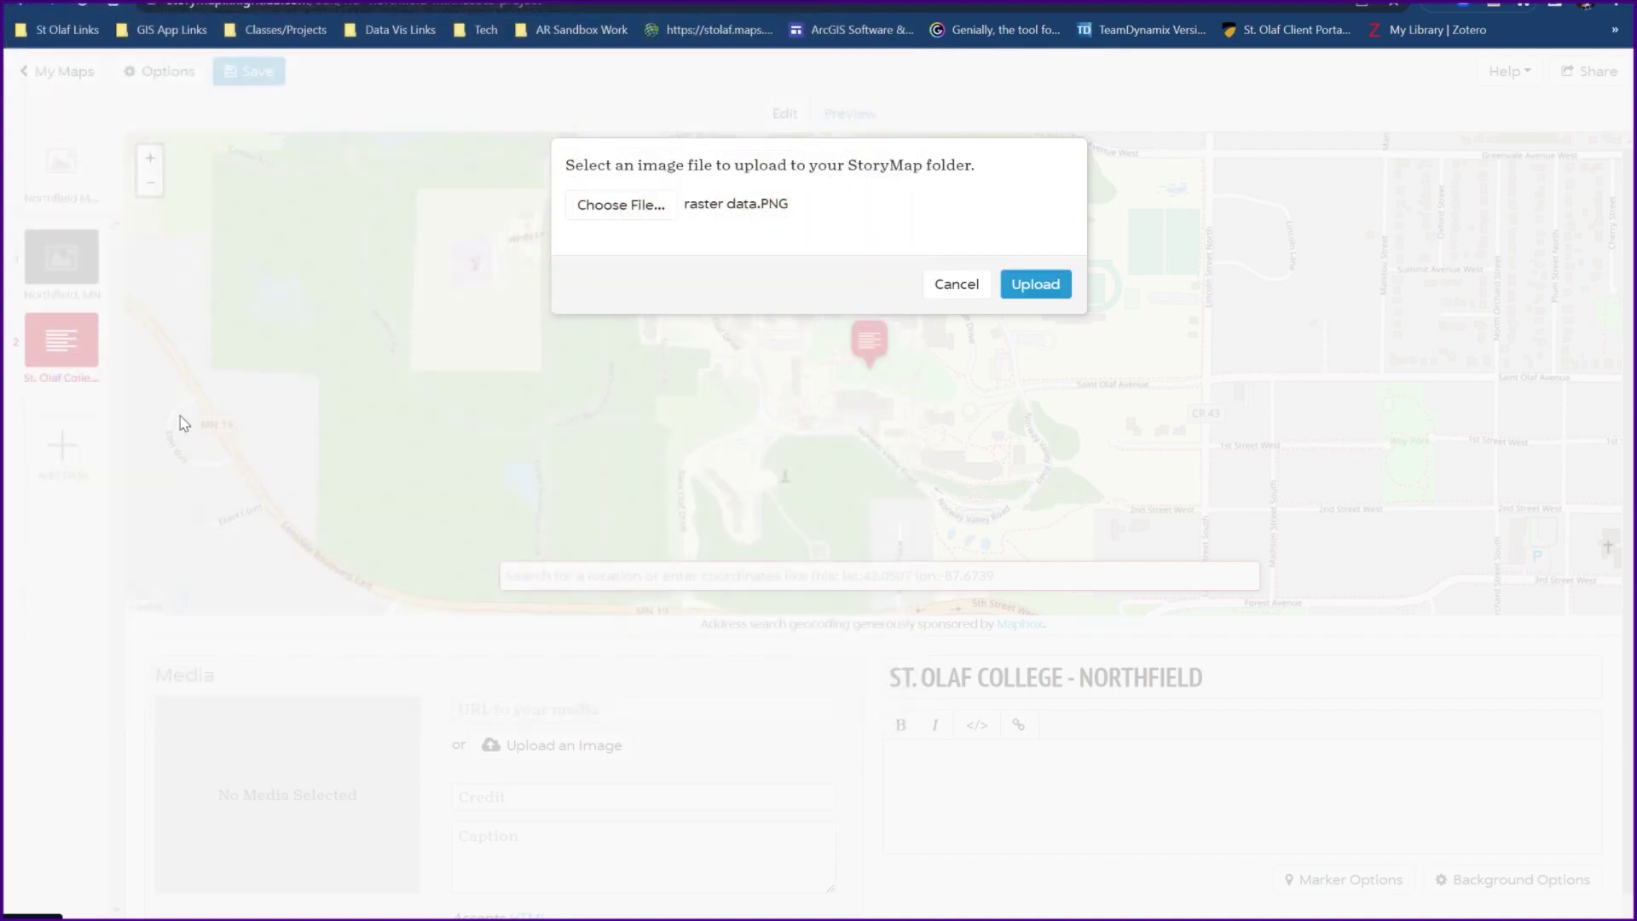
left_click(1036, 289)
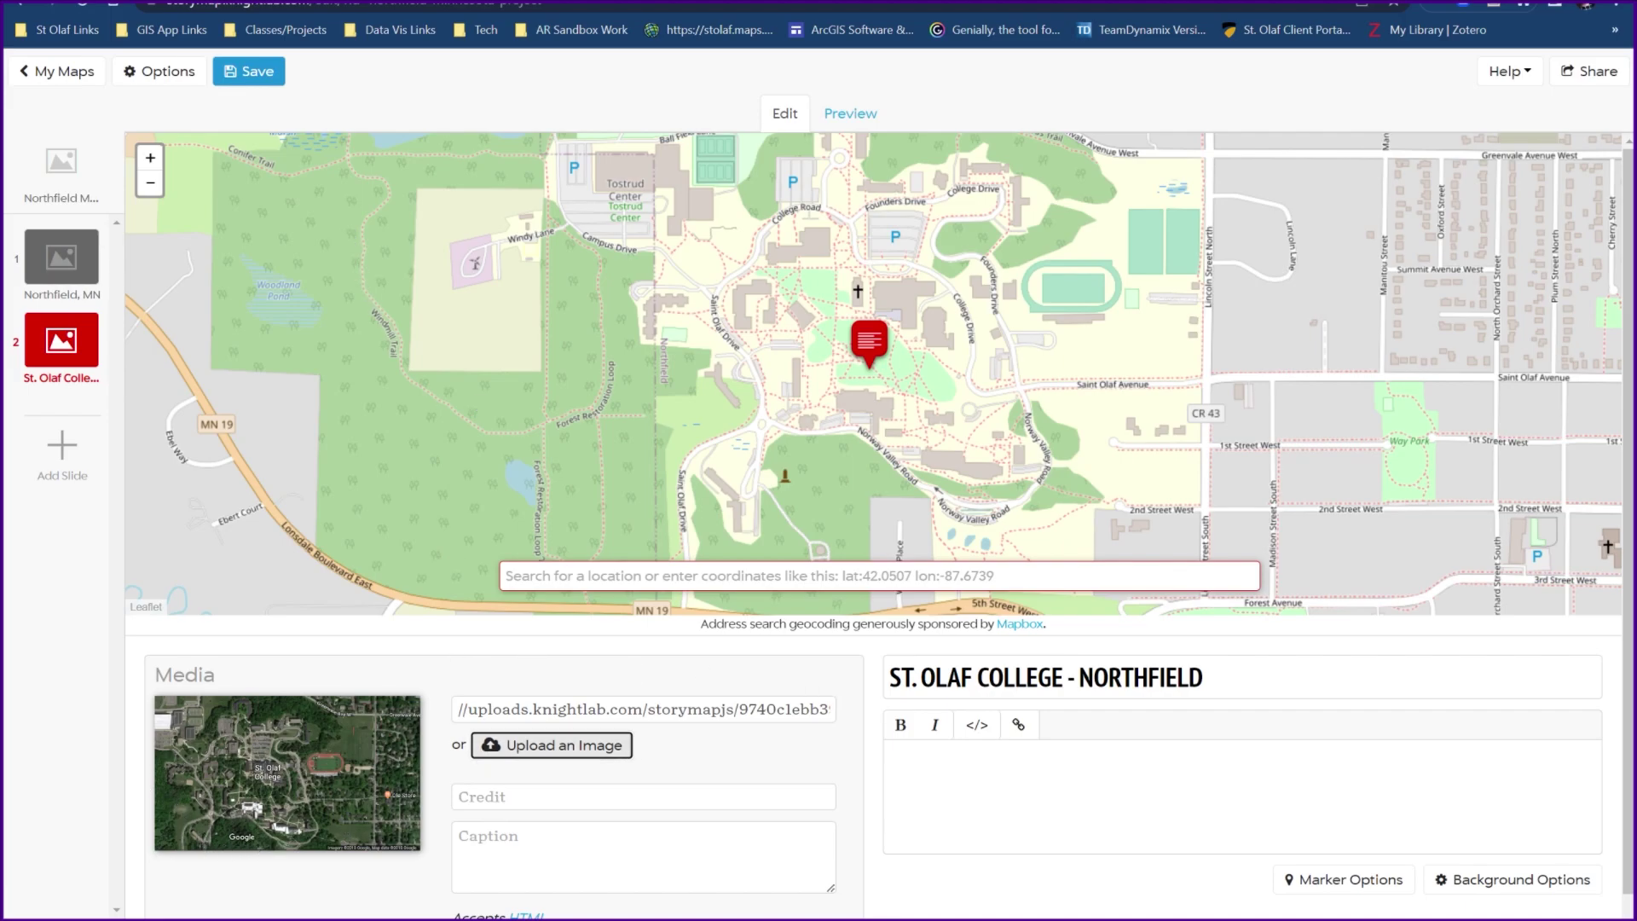
Write the description 'Website: stolaf.edu, St. Olaf College, Northfield, MN' and preview the slide.
left_click(889, 753)
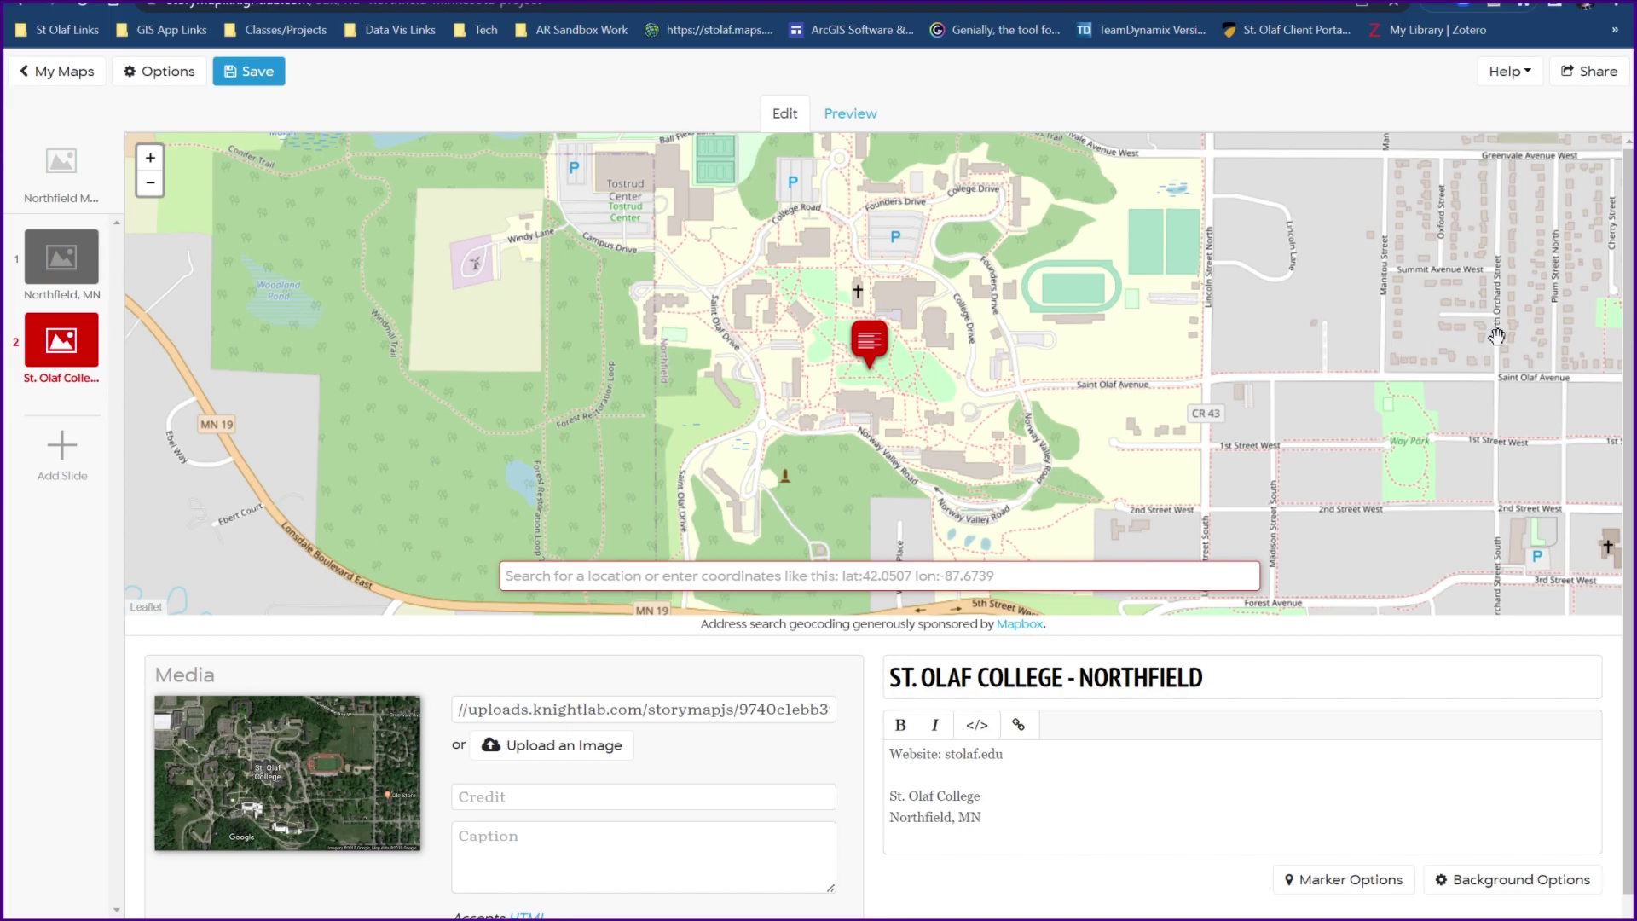
left_click(850, 113)
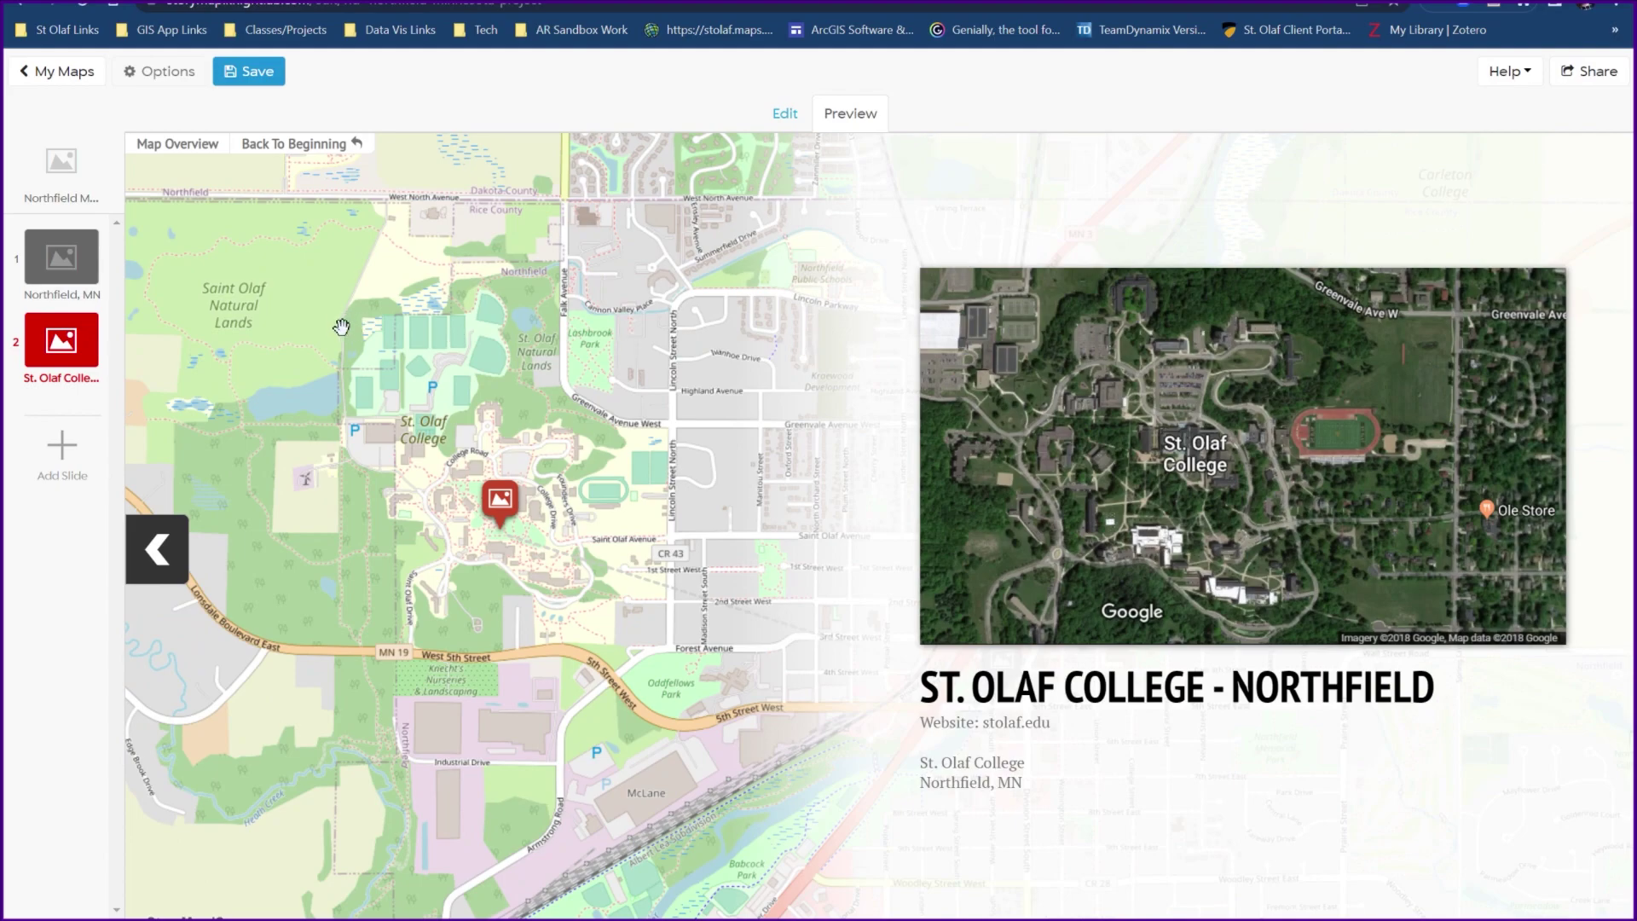
Preview the Northfield, MN slide, return to editing, then switch to the YouTube video tab.
left_click(61, 256)
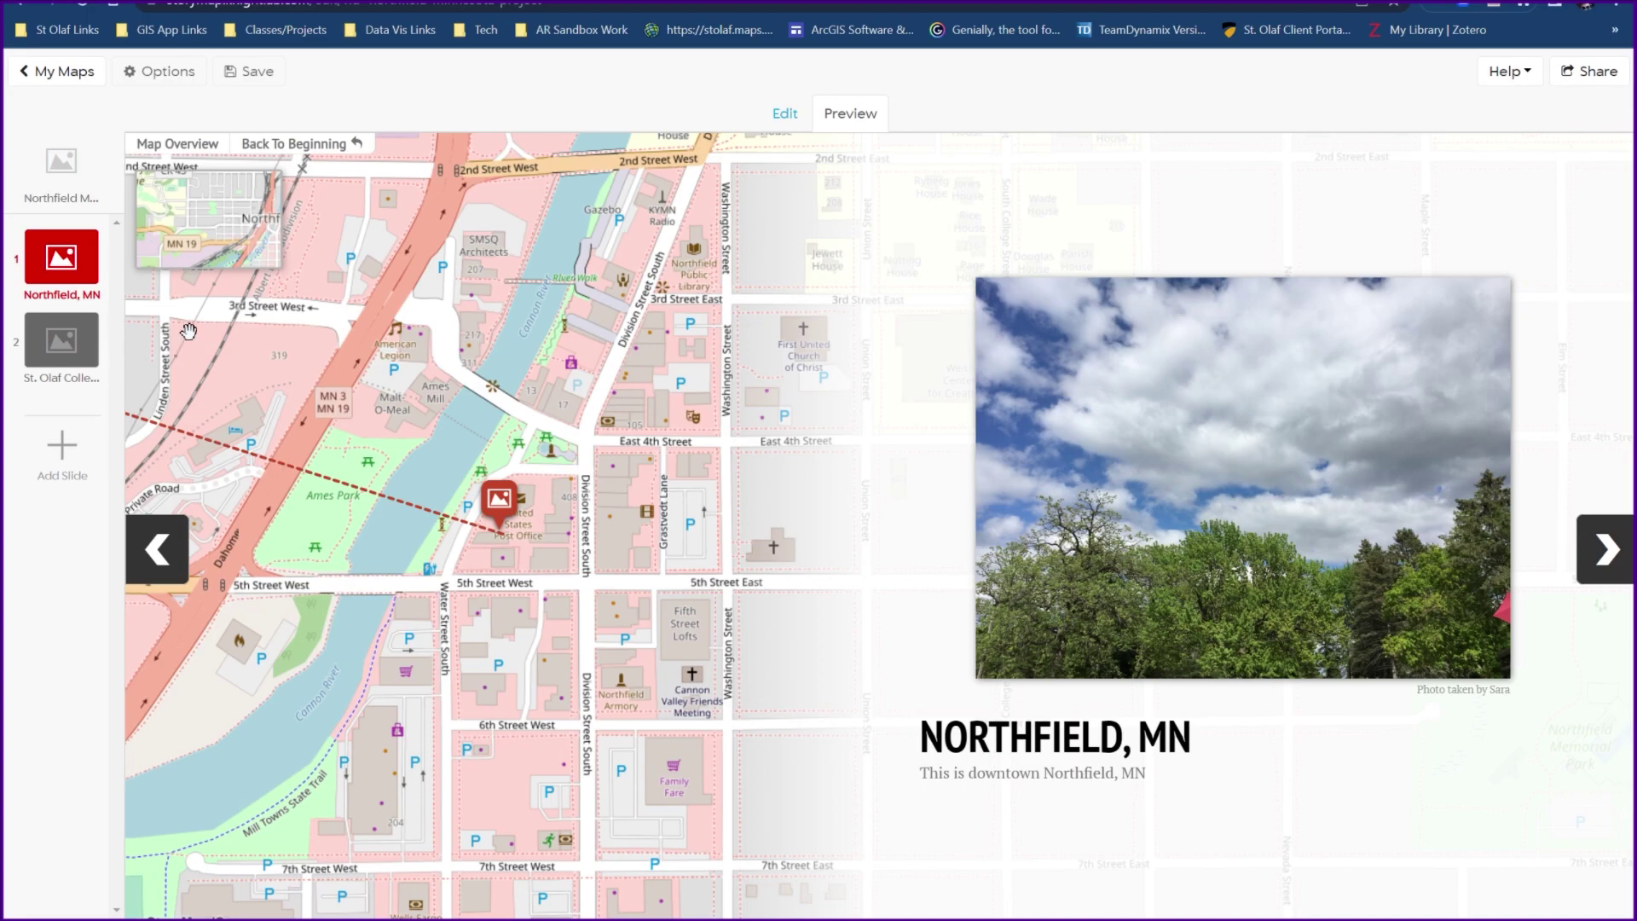
left_click(785, 119)
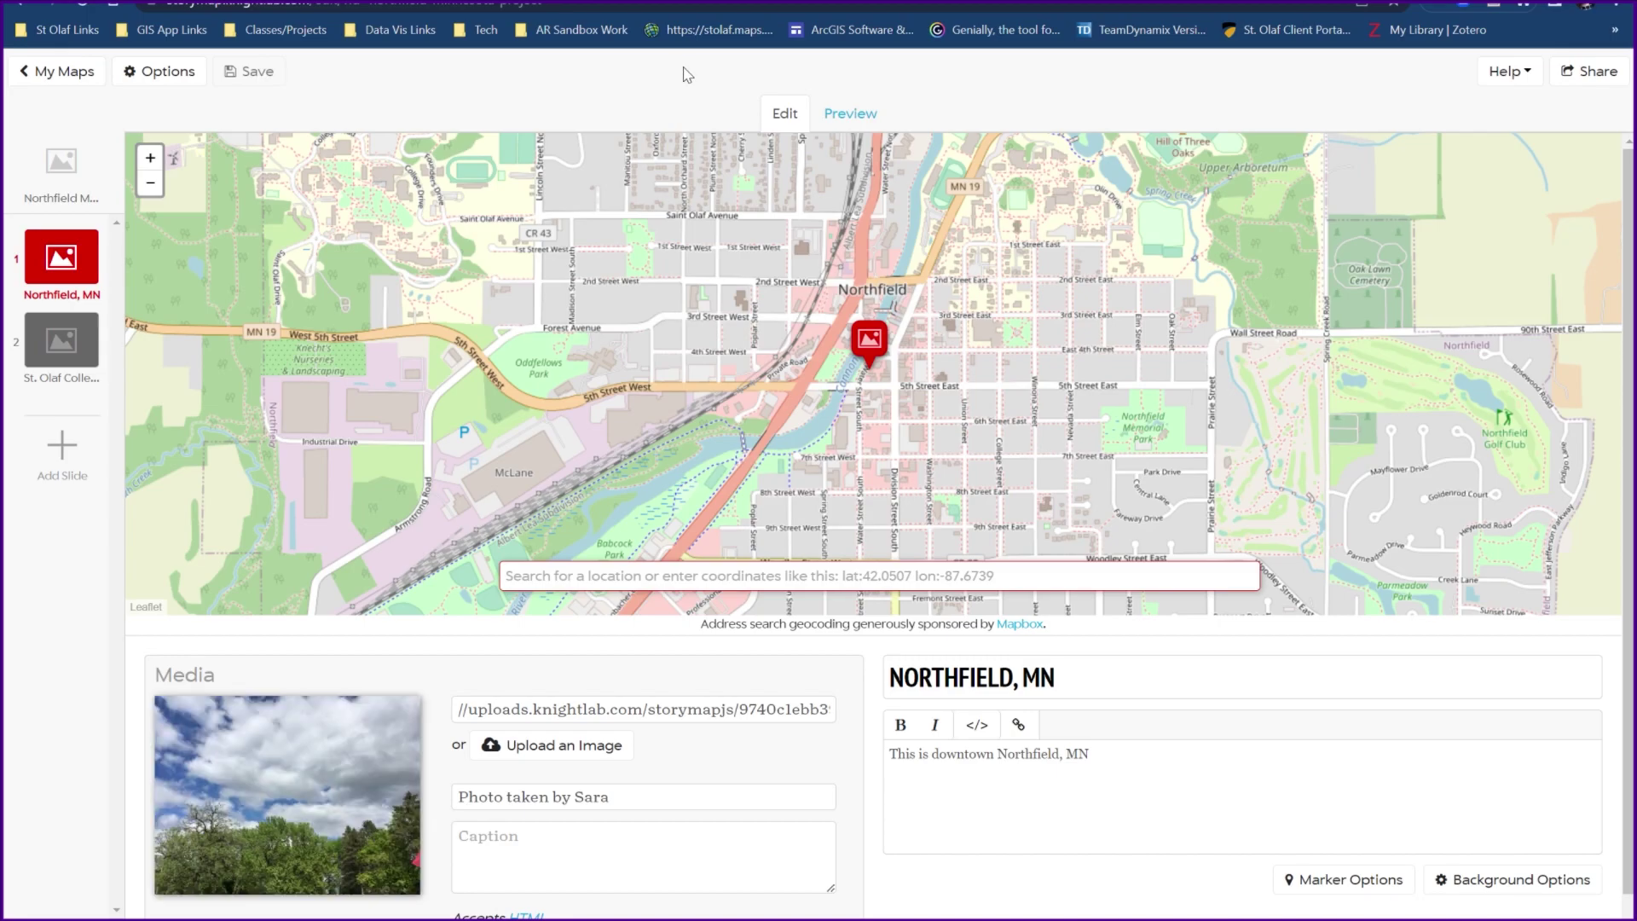
left_click(852, 5)
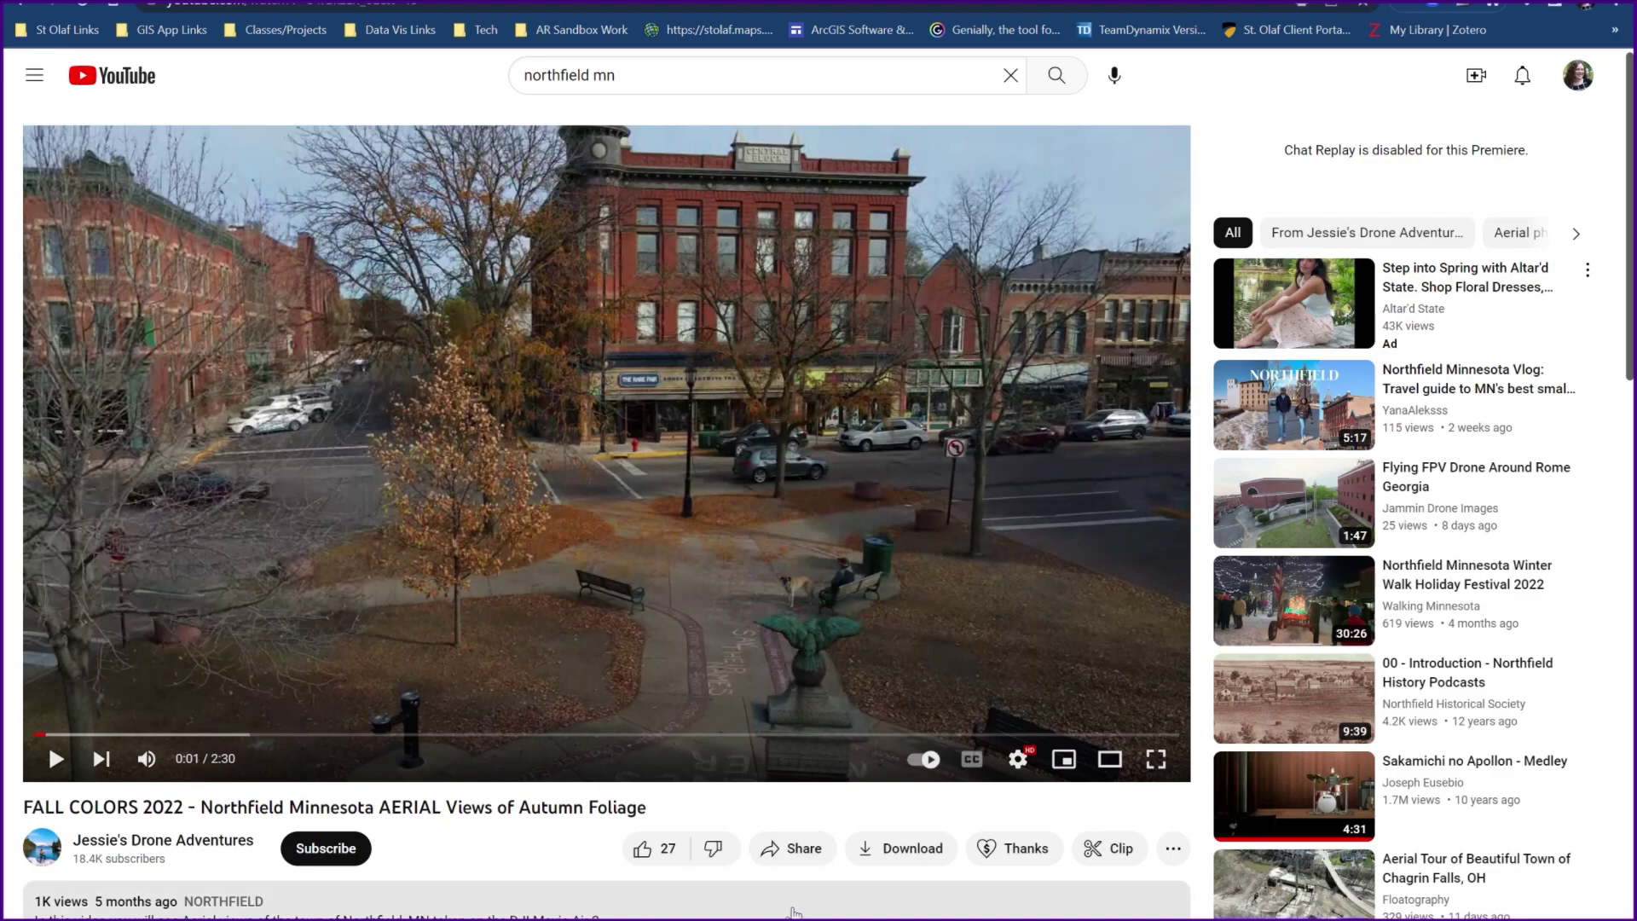
Paste the foliage video's YouTube embed iframe code into the Northfield, MN slide's caption.
left_click(798, 849)
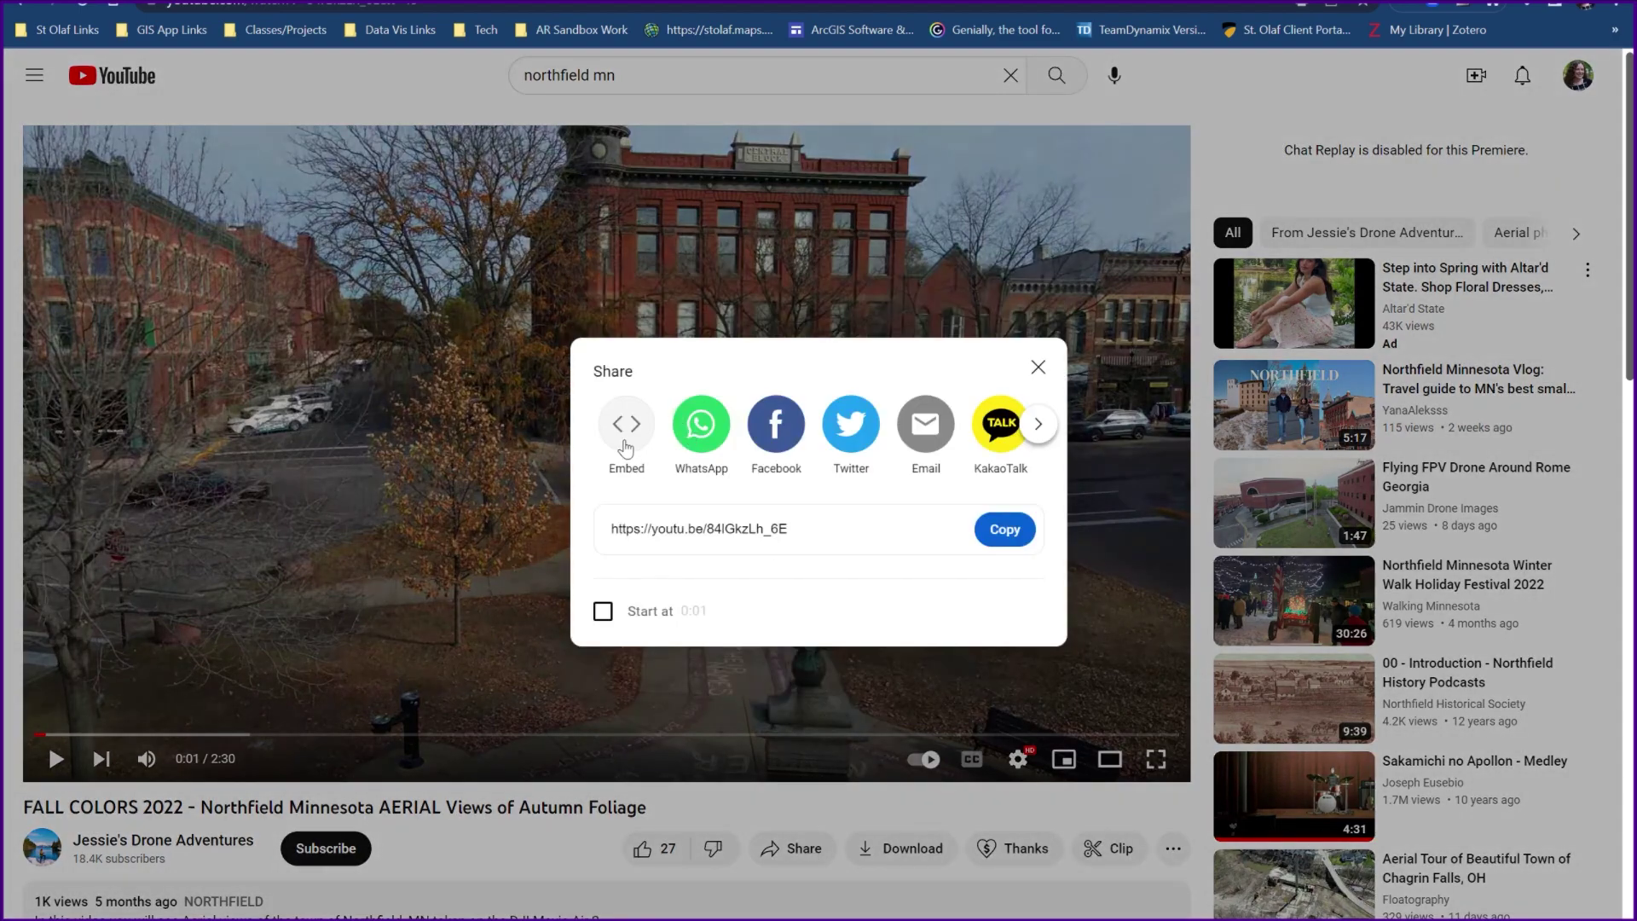
left_click(624, 424)
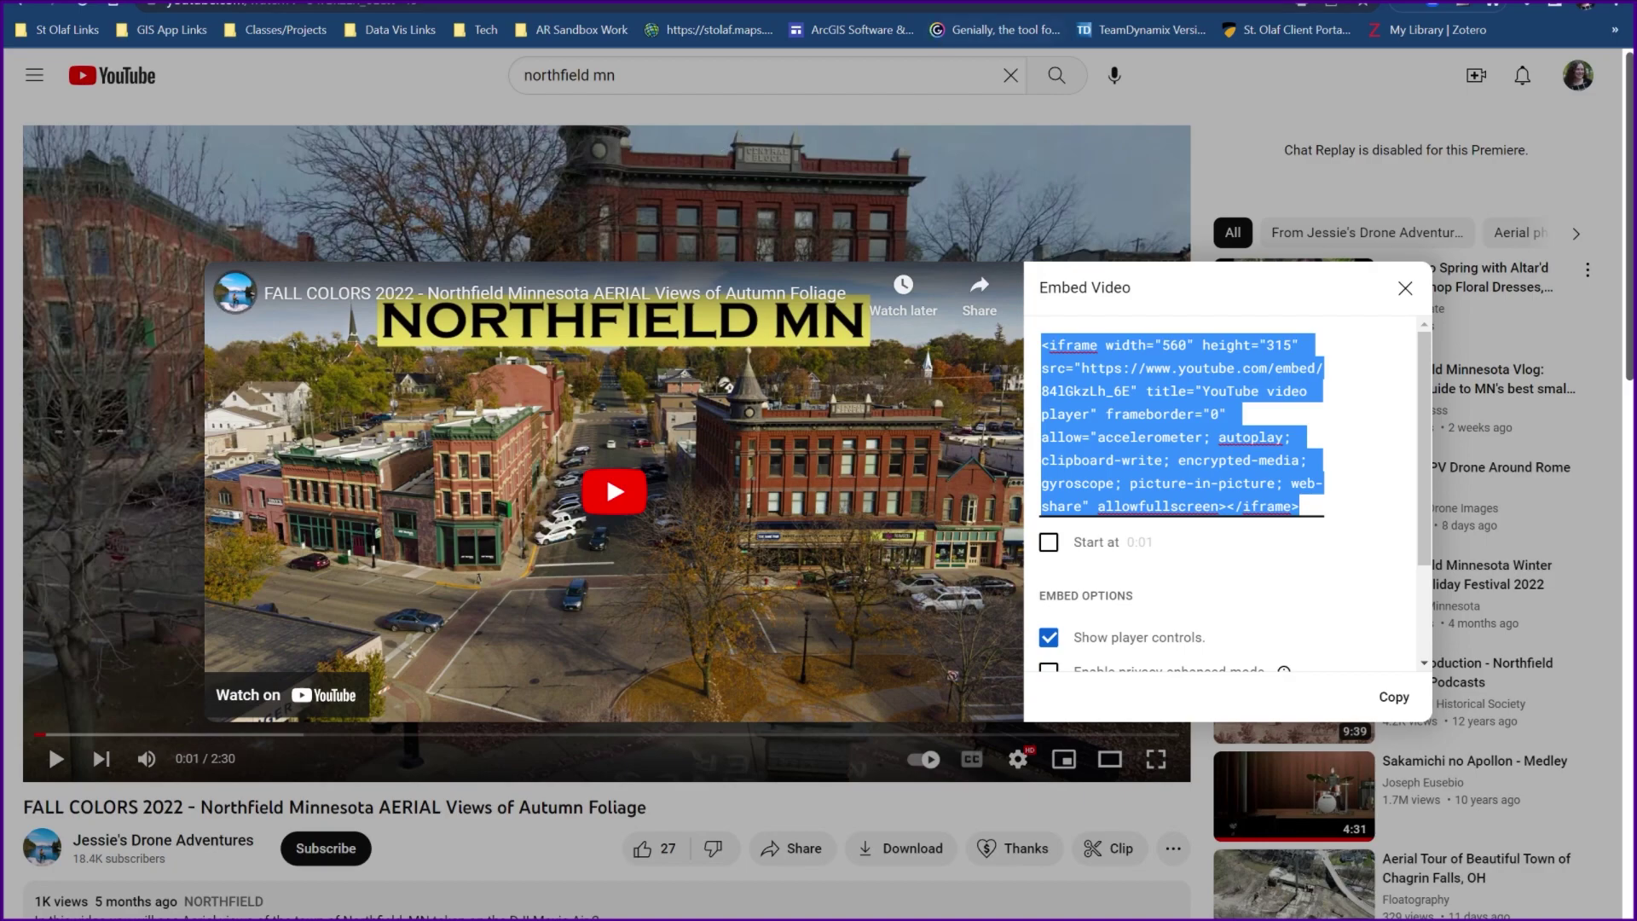
key("ctrl+Tab")
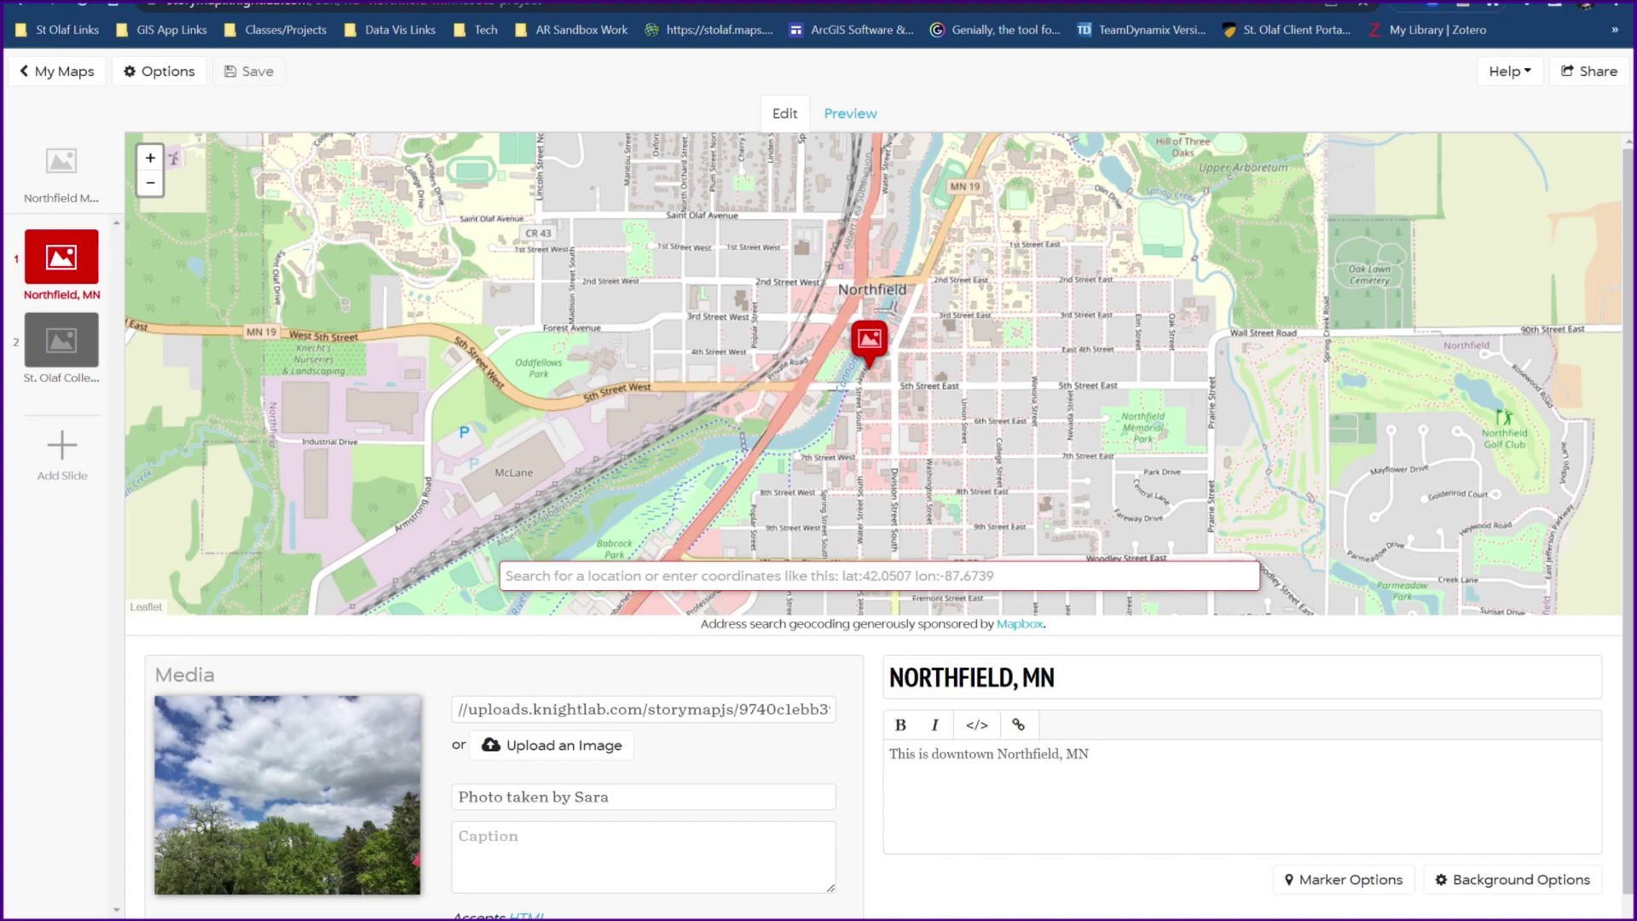
left_click(640, 855)
key("ctrl+v")
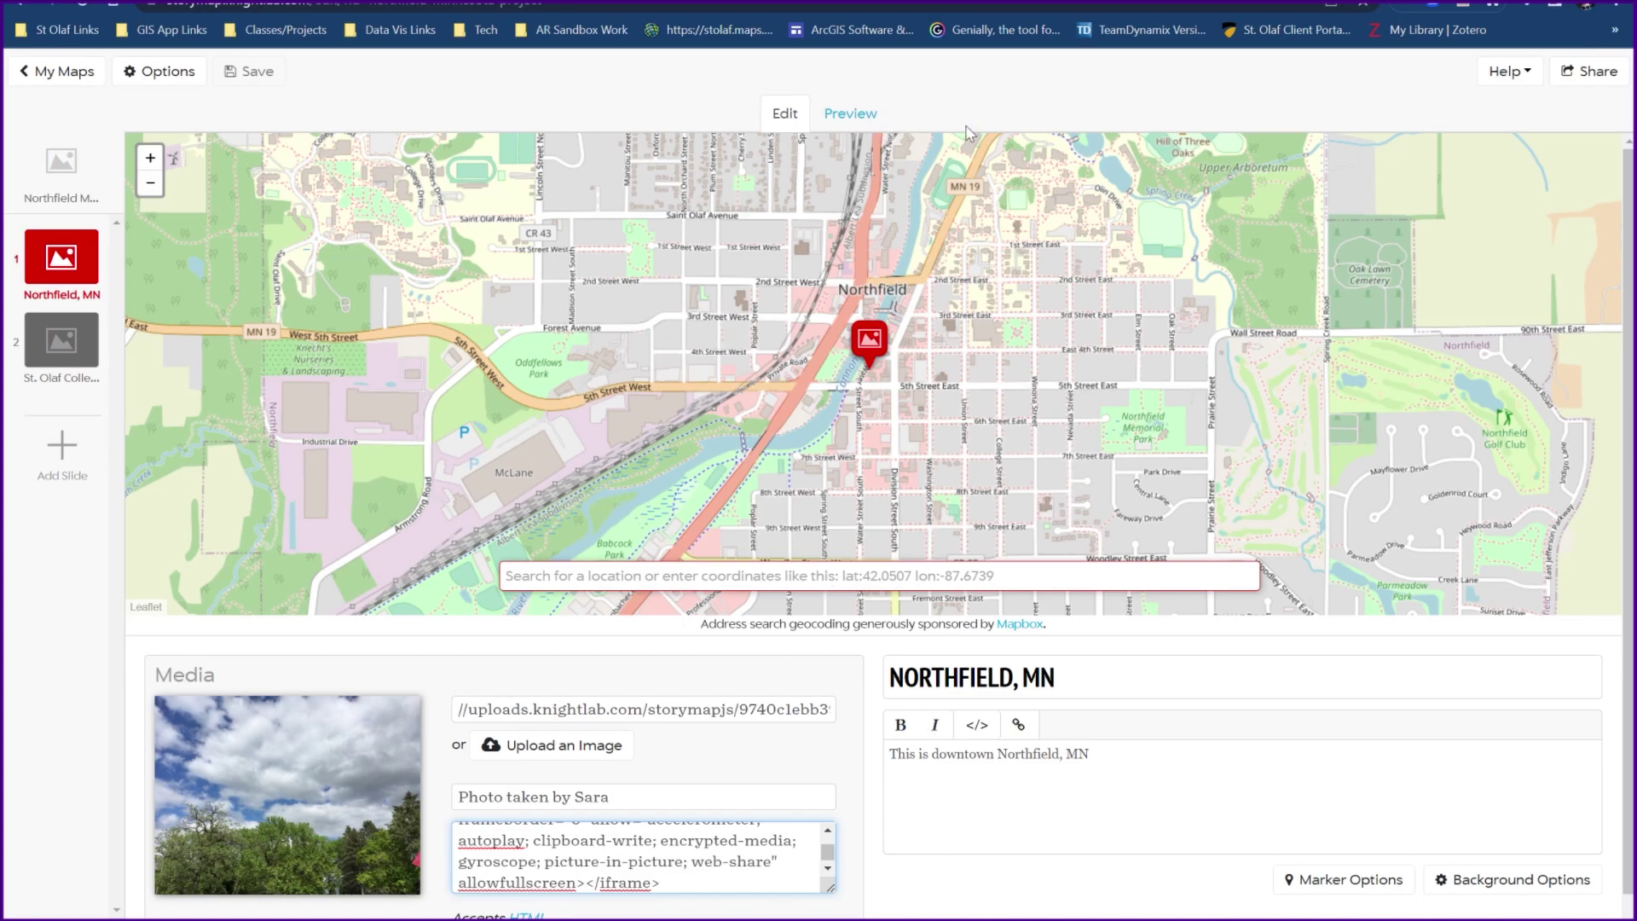
left_click(867, 126)
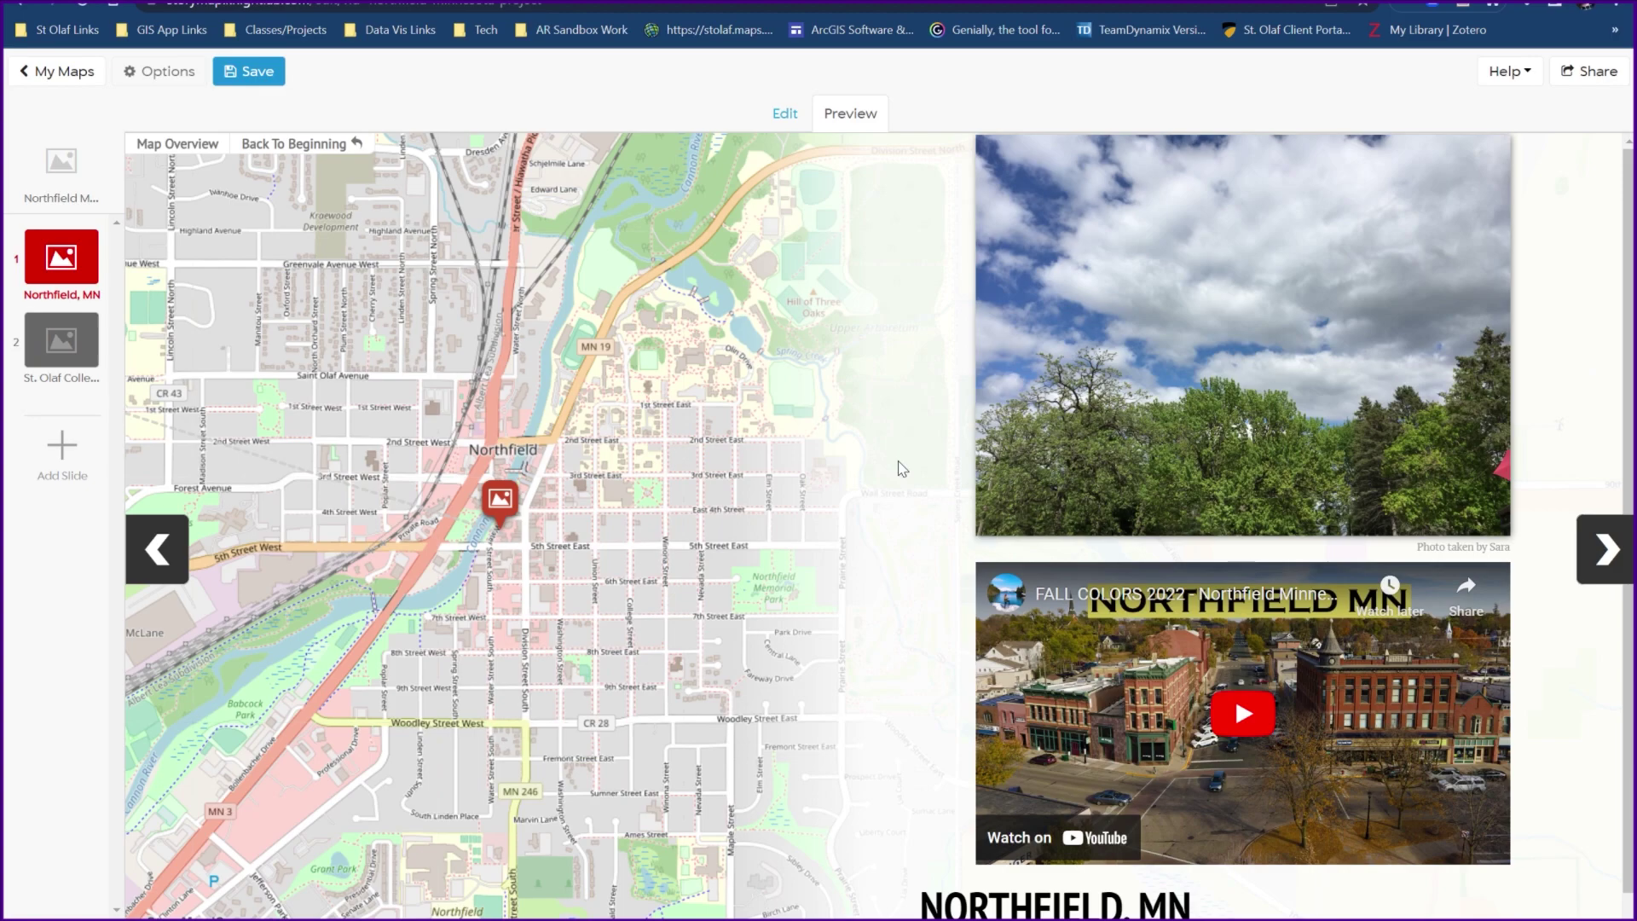
left_click(780, 116)
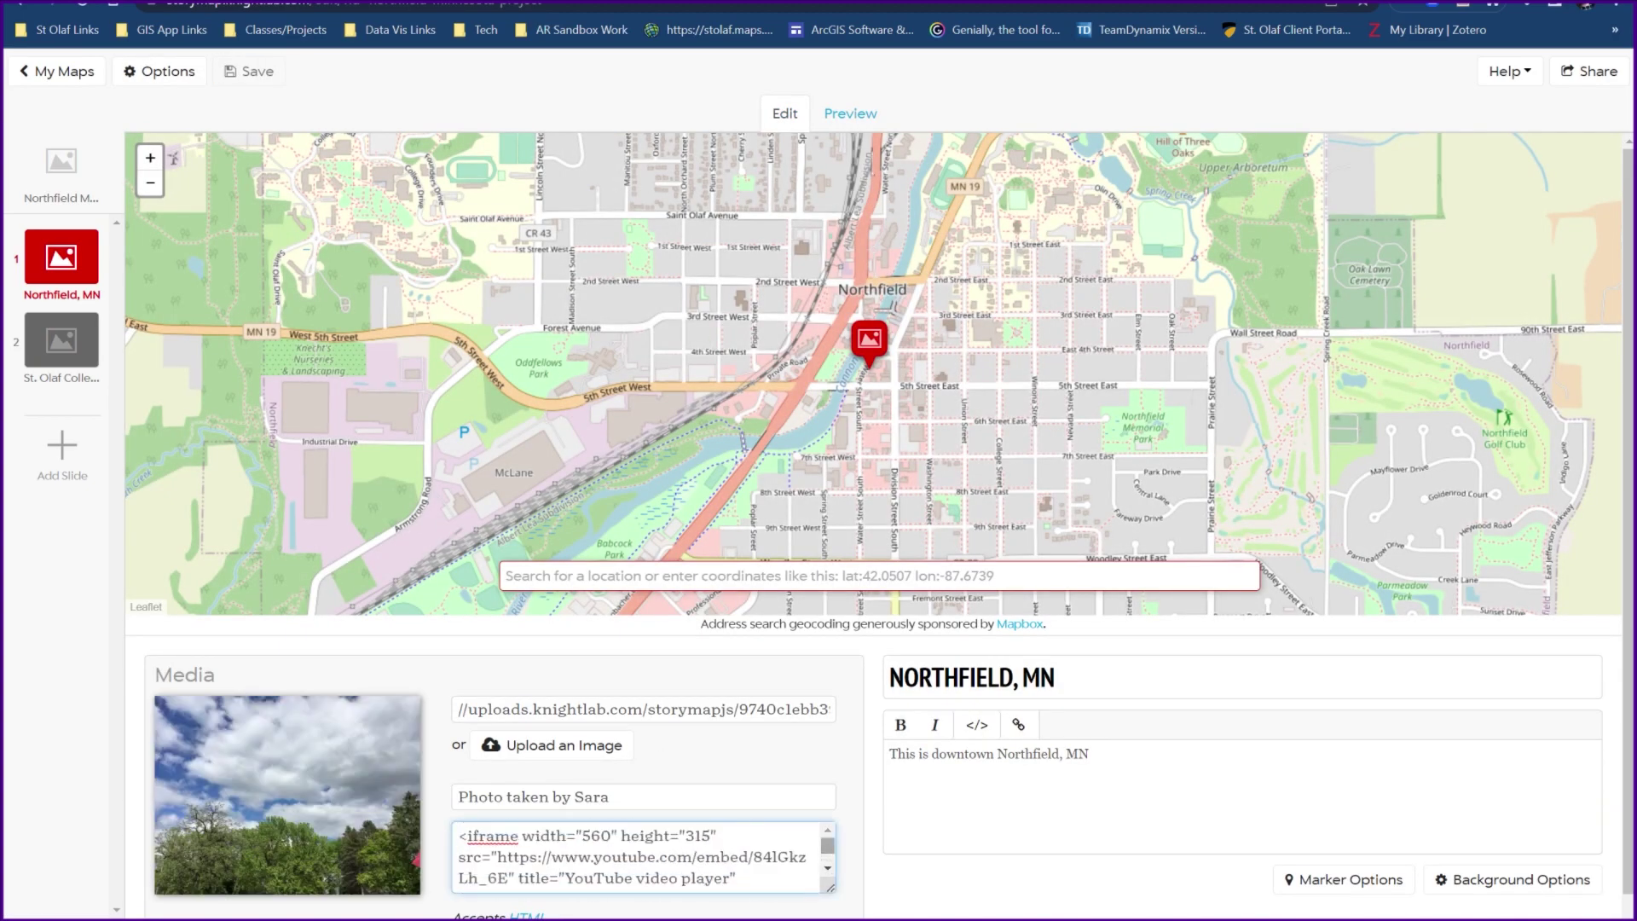
left_click_drag(719, 836, 518, 835)
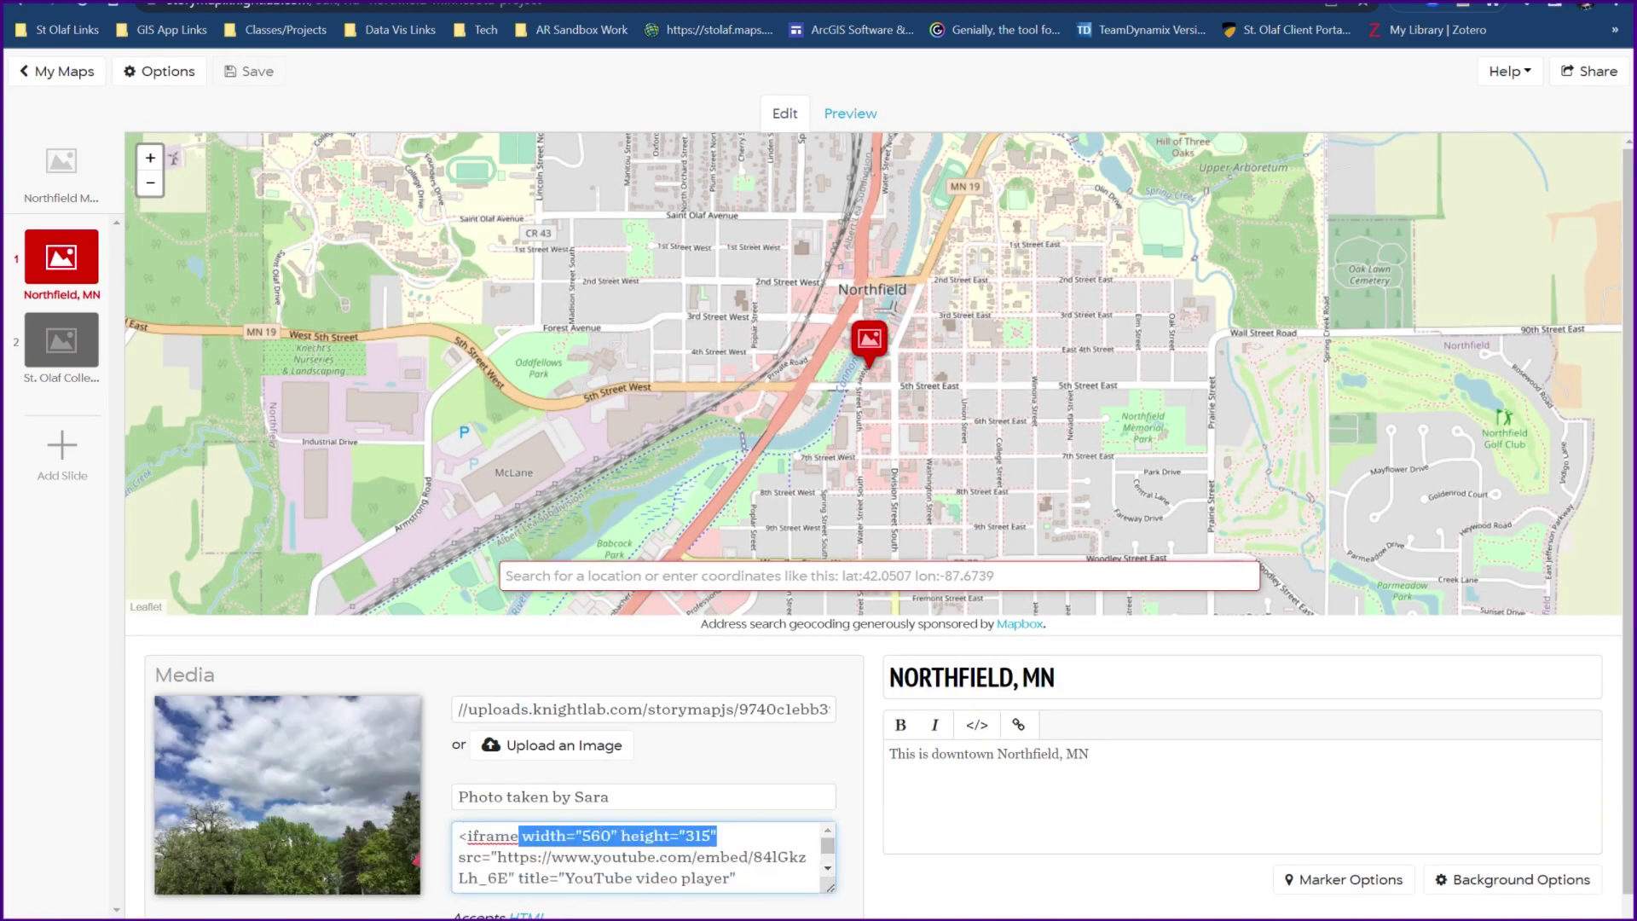
left_click(720, 836)
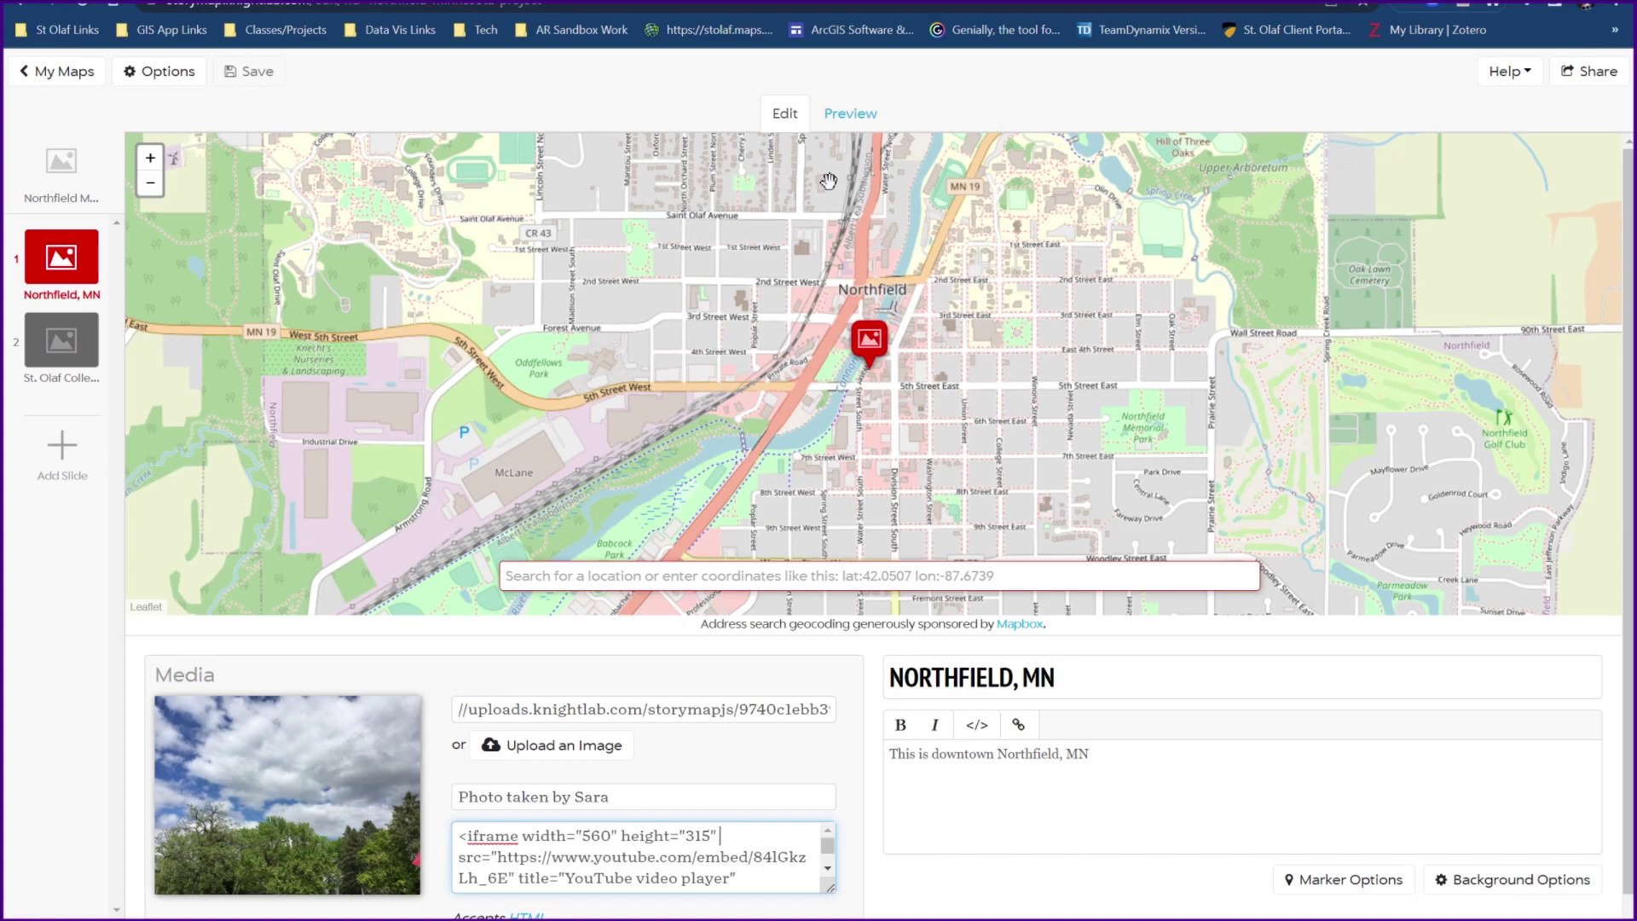
left_click(863, 116)
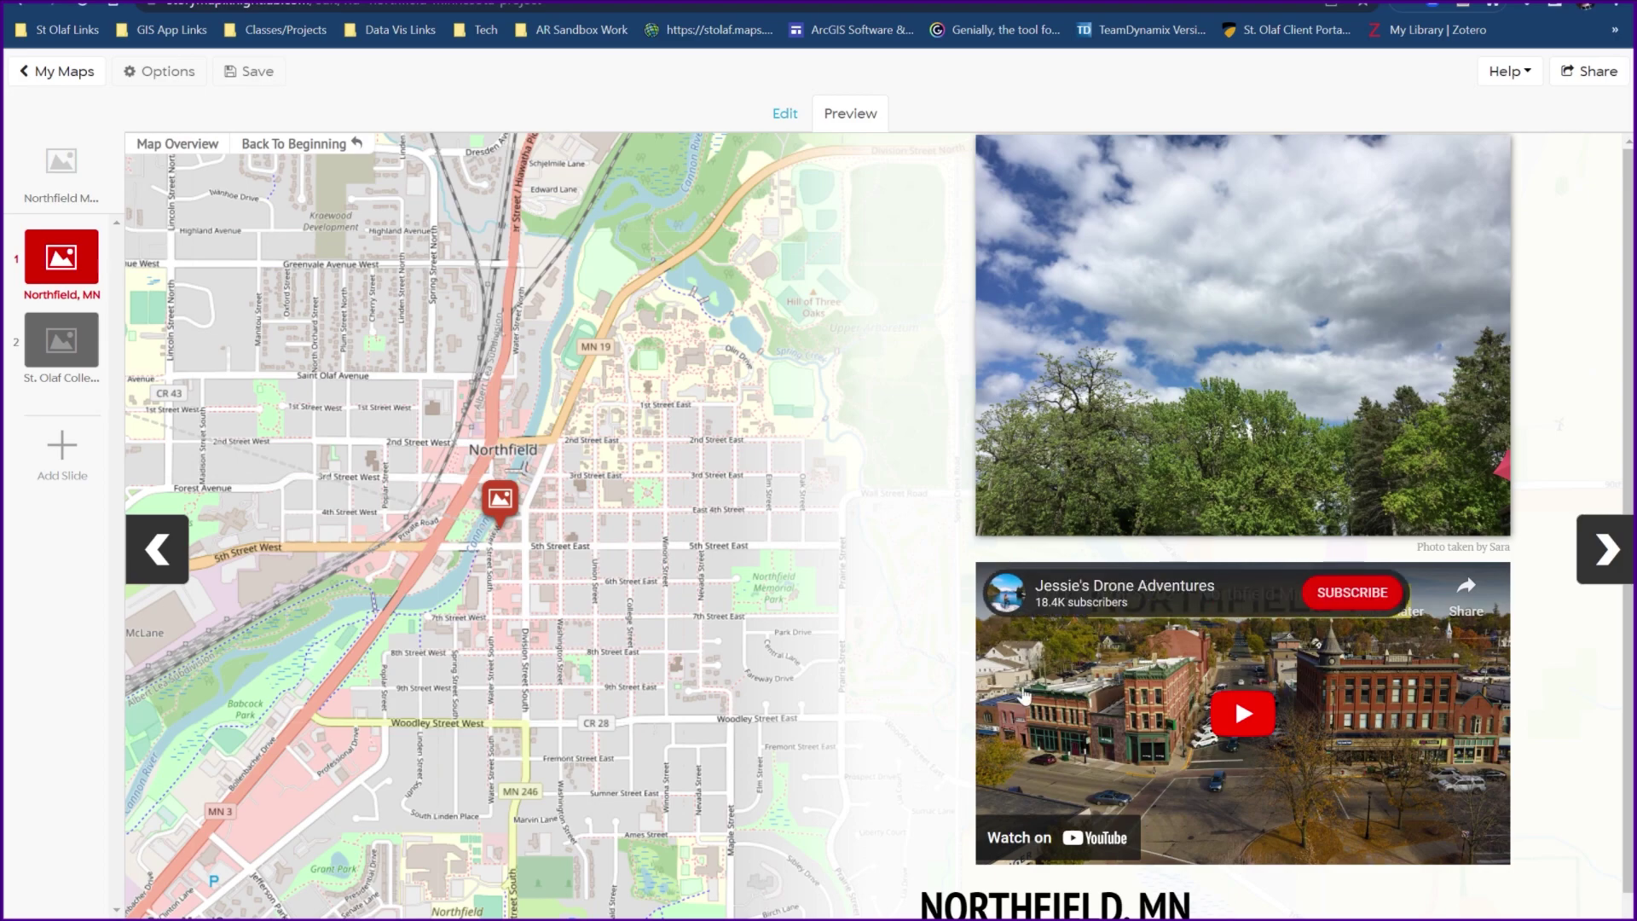
scroll(965, 746, "down", 1)
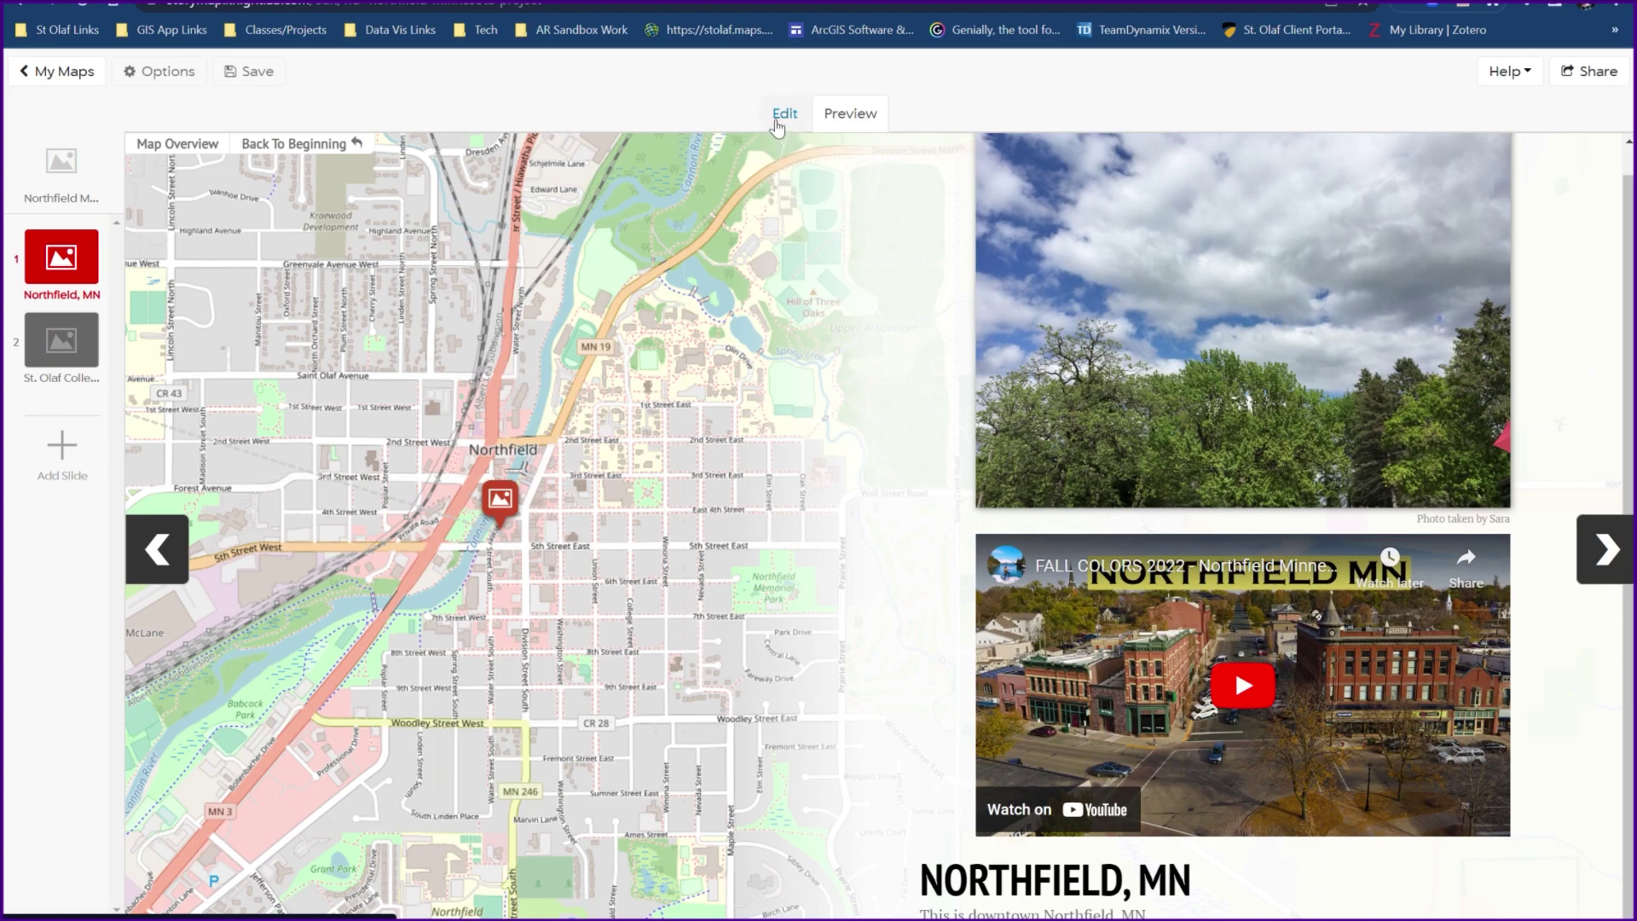
left_click(789, 120)
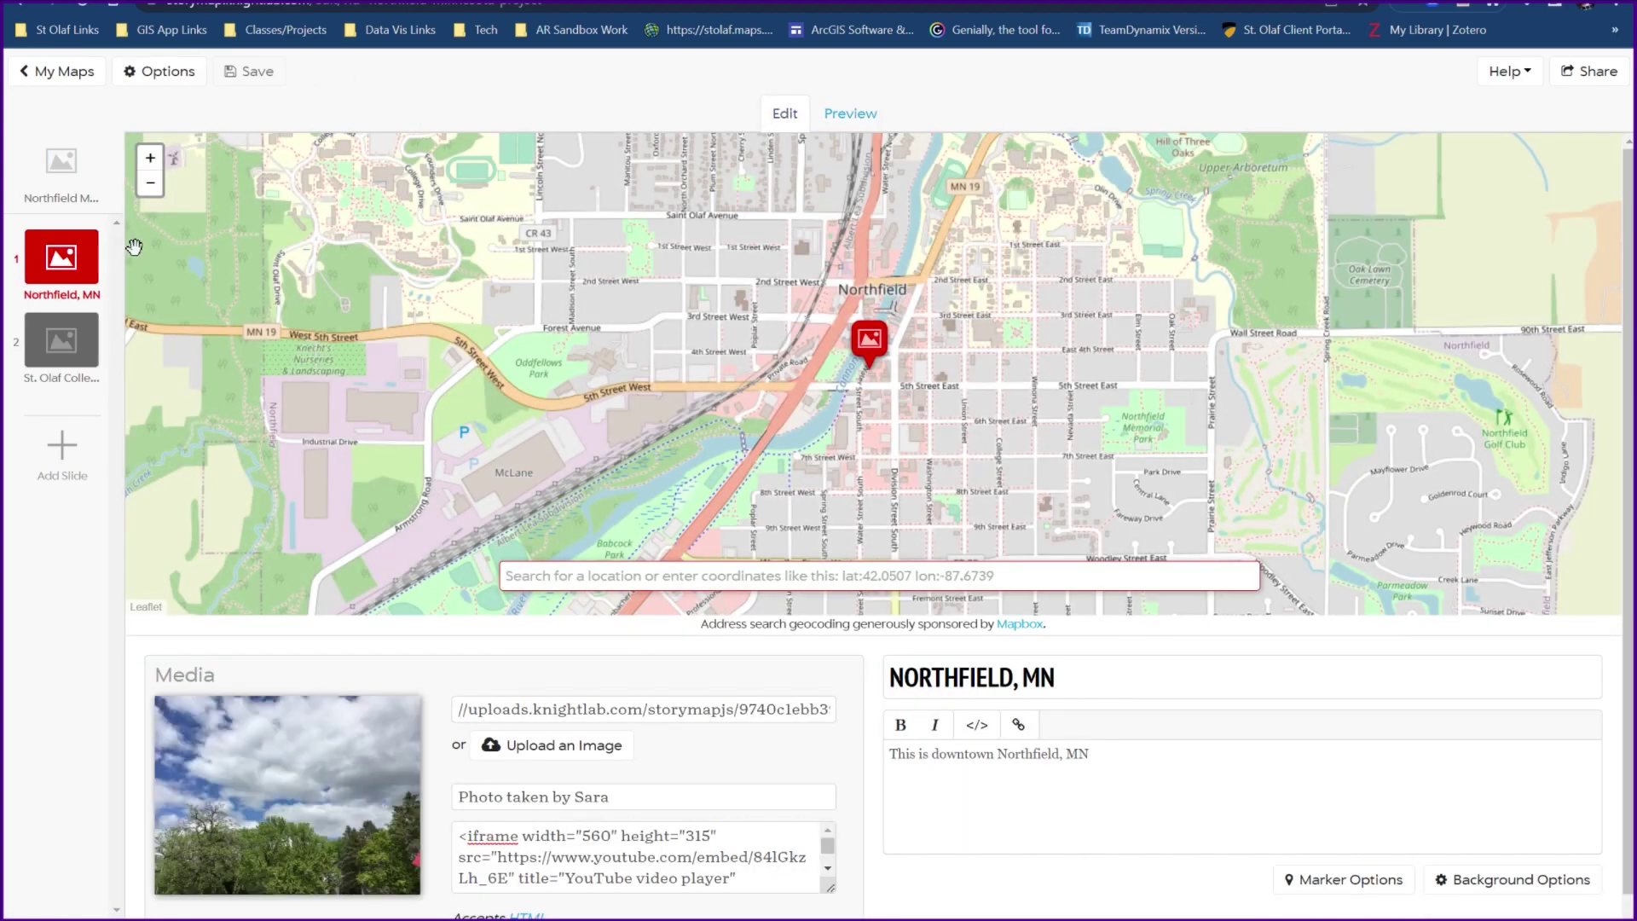
Preview the story from the title slide through Northfield, MN to the St. Olaf College slide.
left_click(58, 168)
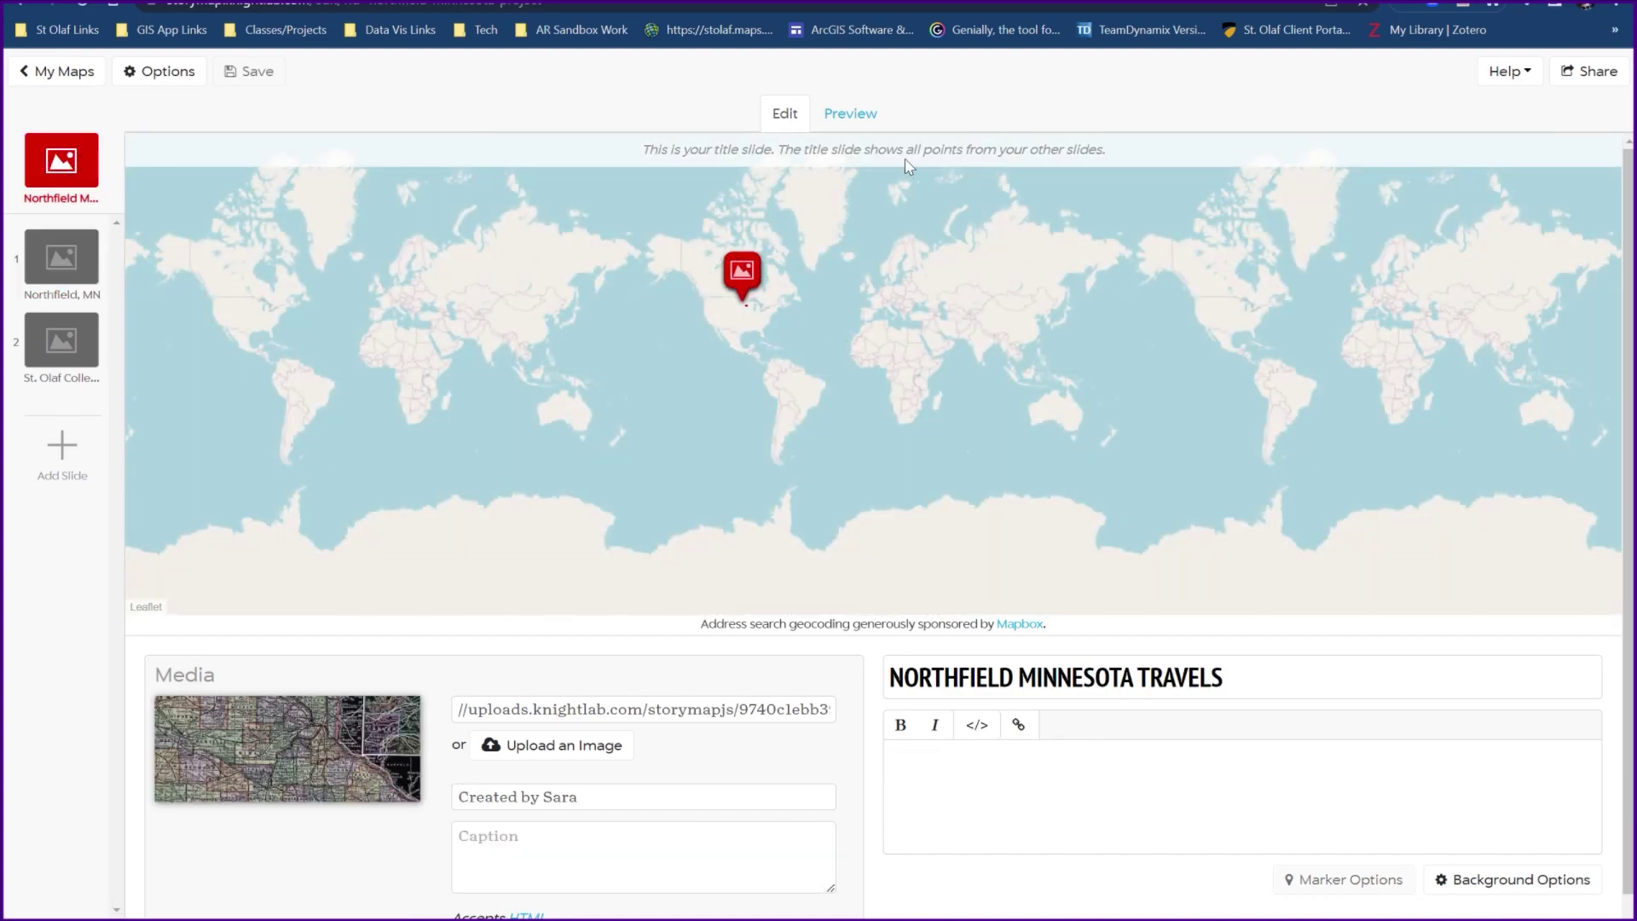
left_click(856, 113)
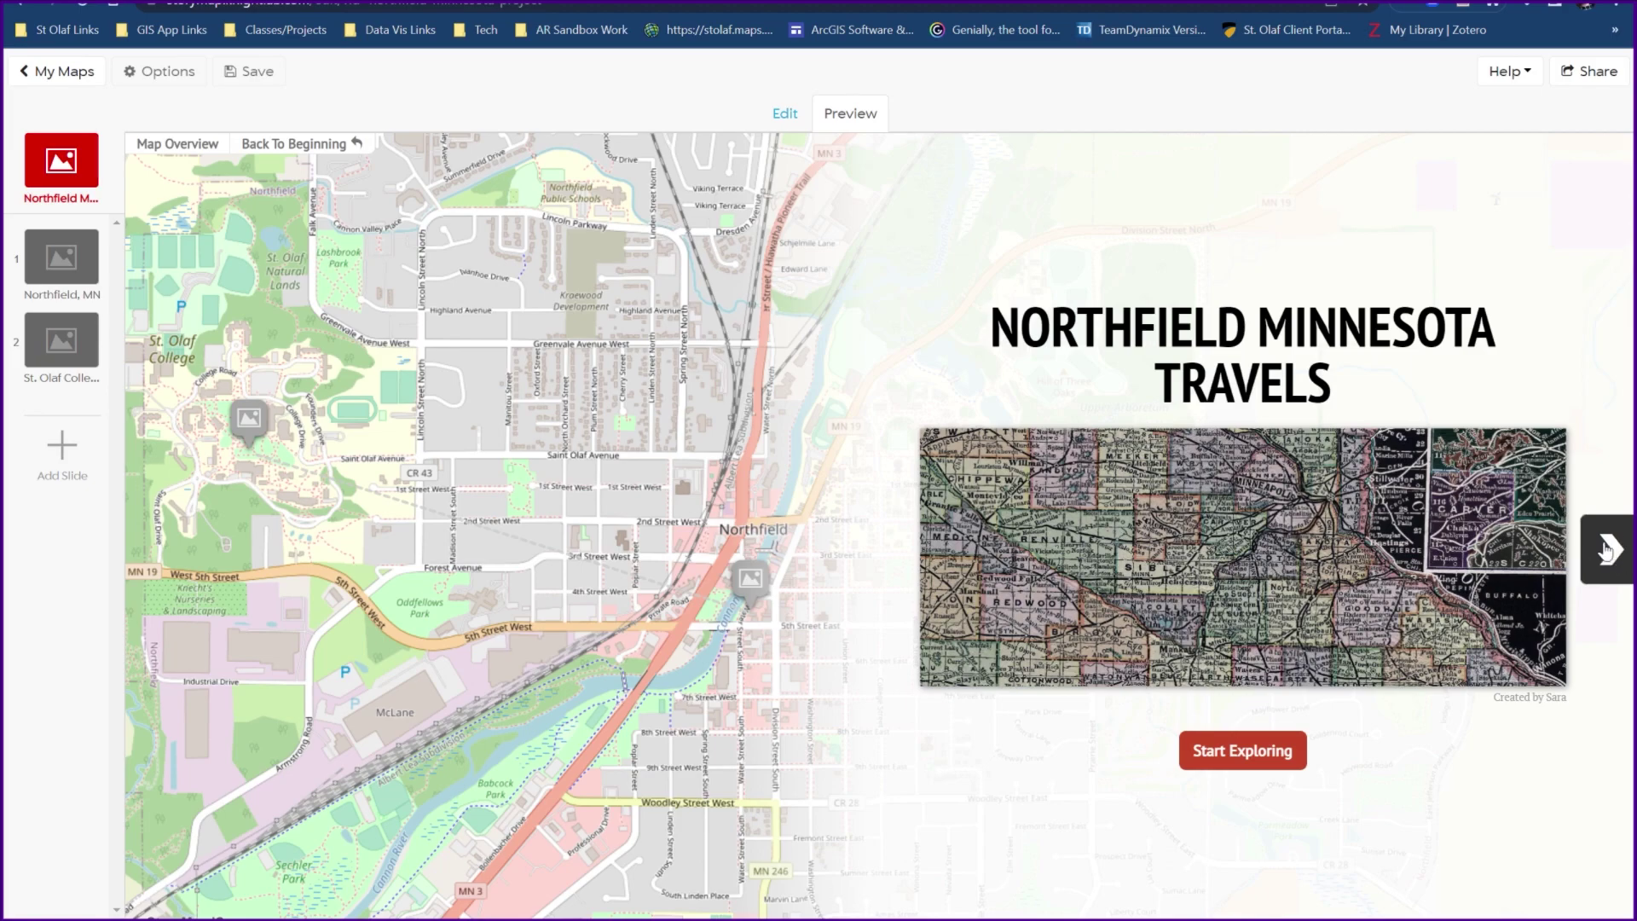
left_click(1608, 553)
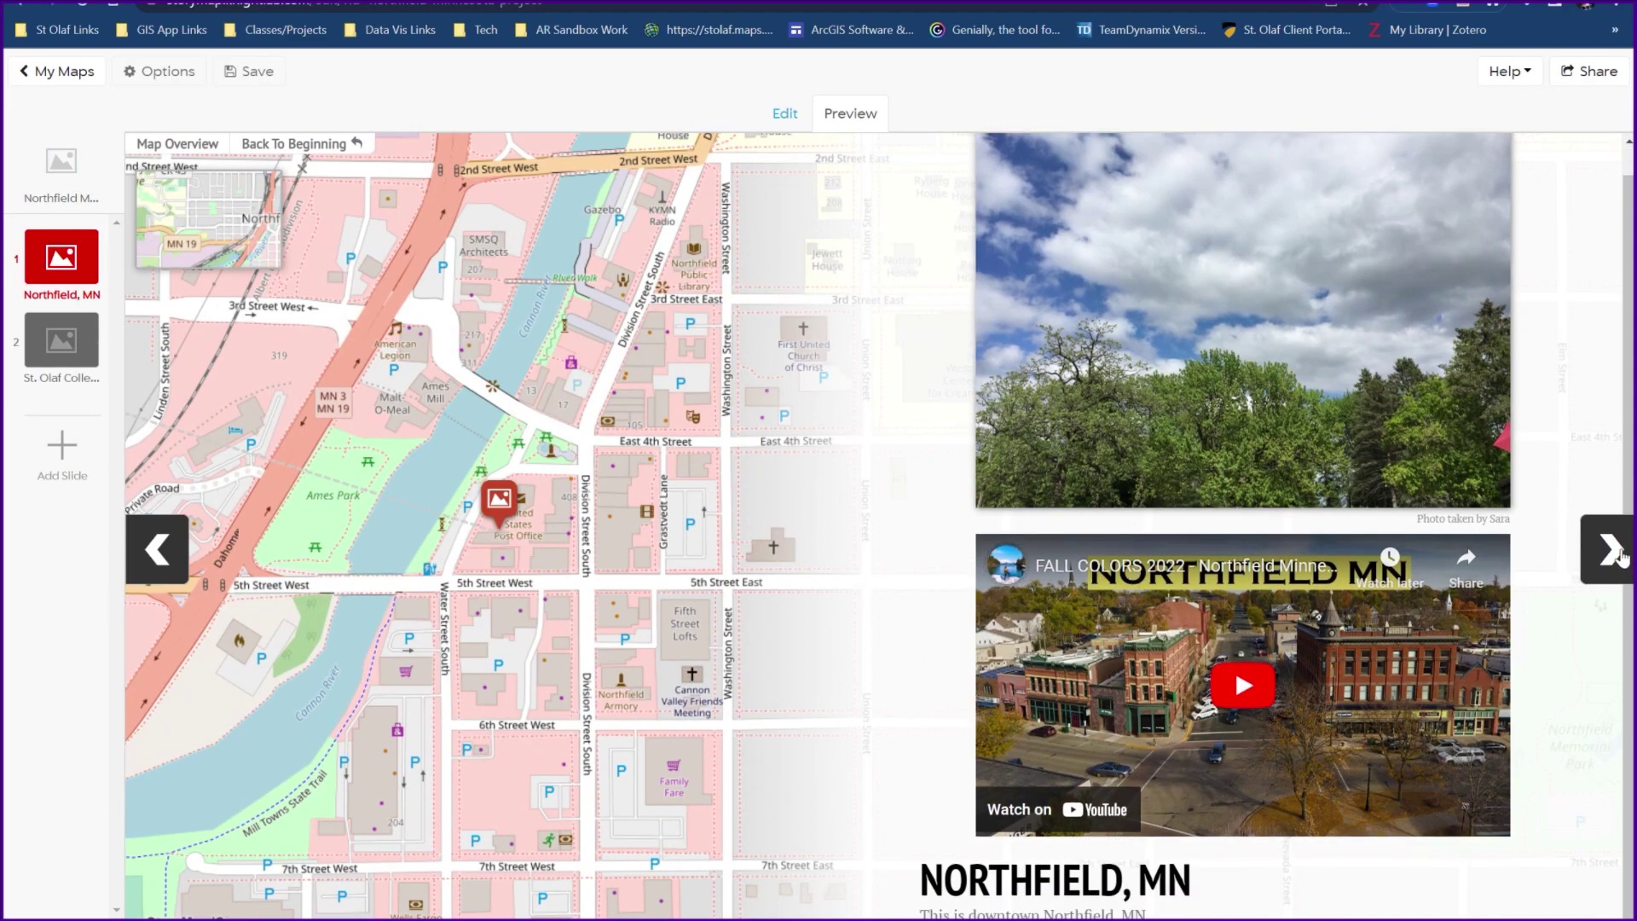
left_click(1584, 550)
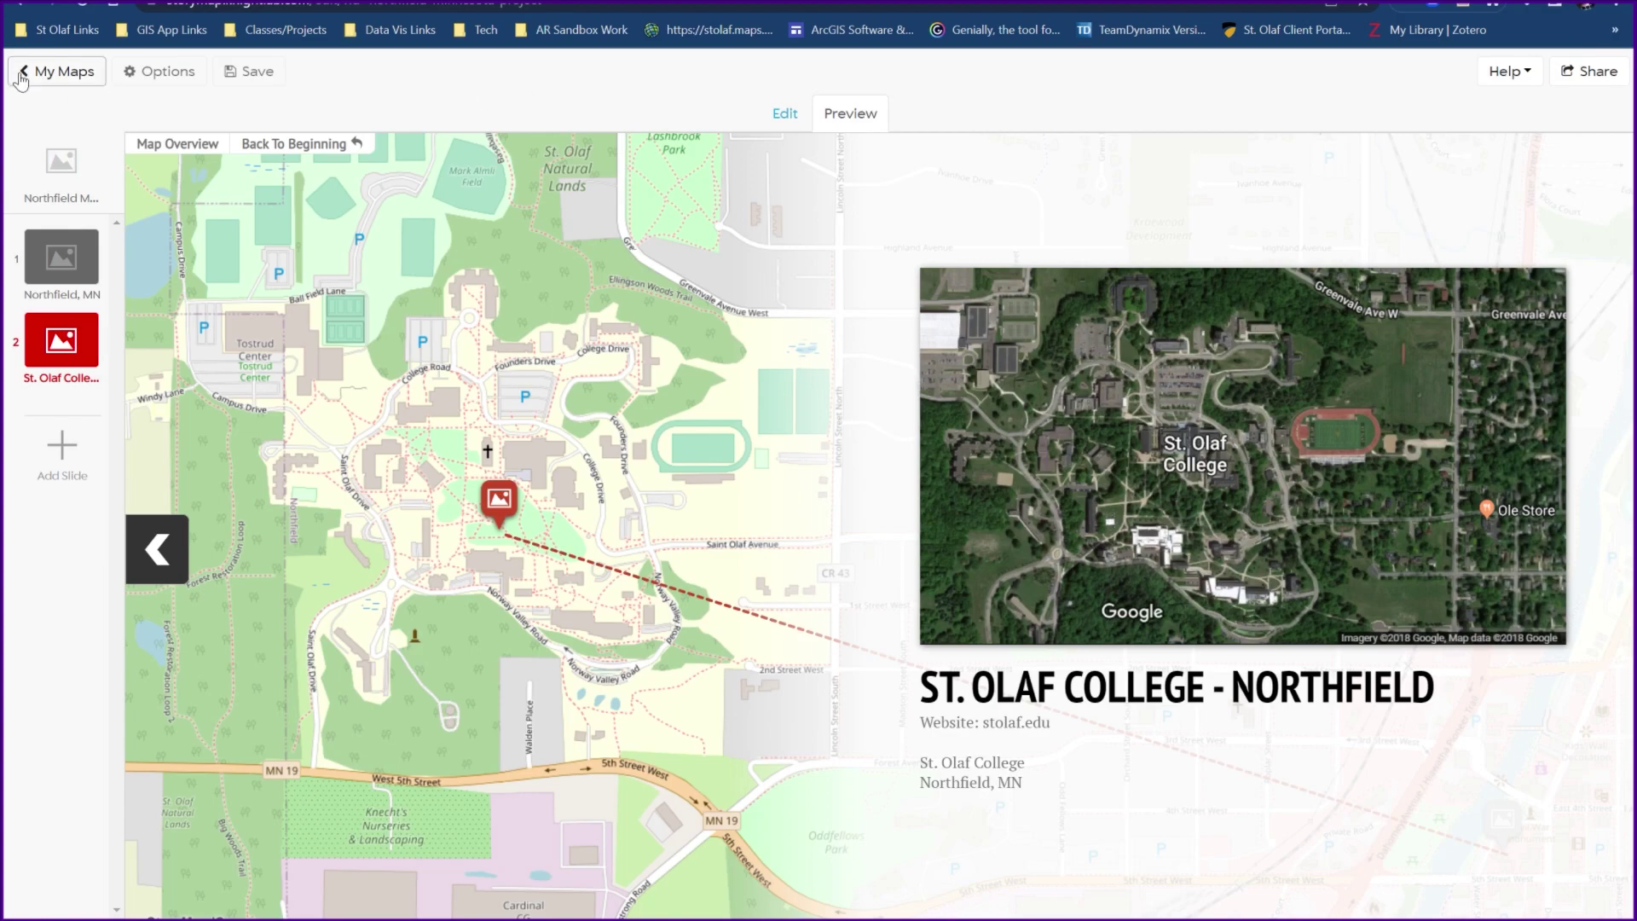
Open 'Historic Houses in the Twin Cities' from the My Maps list.
left_click(53, 73)
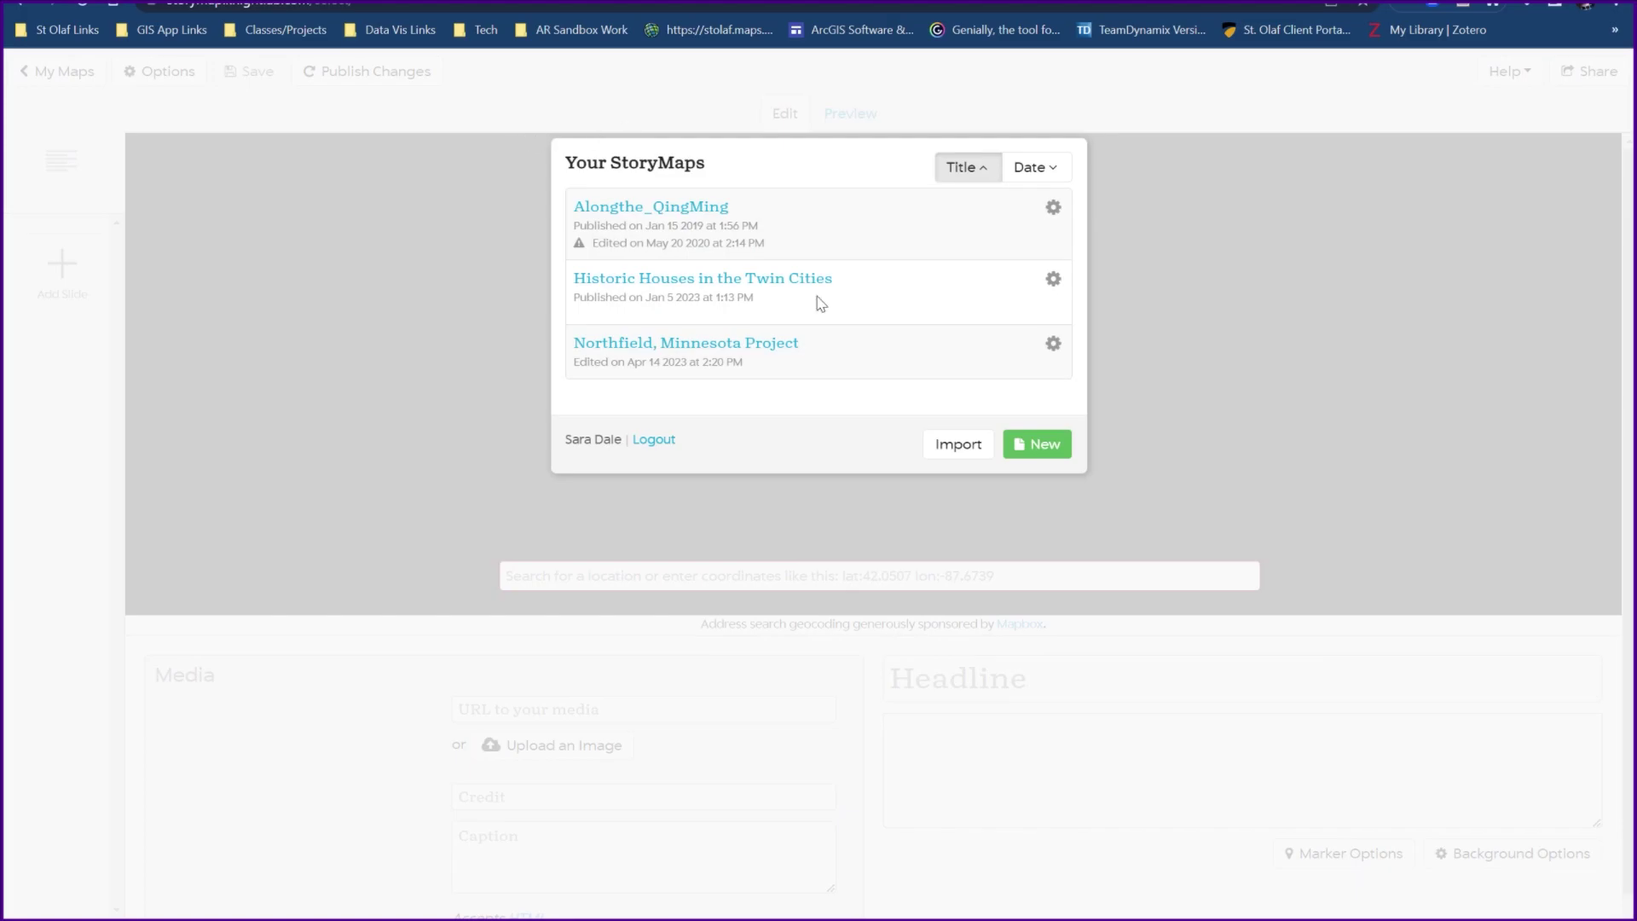
right_click(785, 291)
left_click(811, 302)
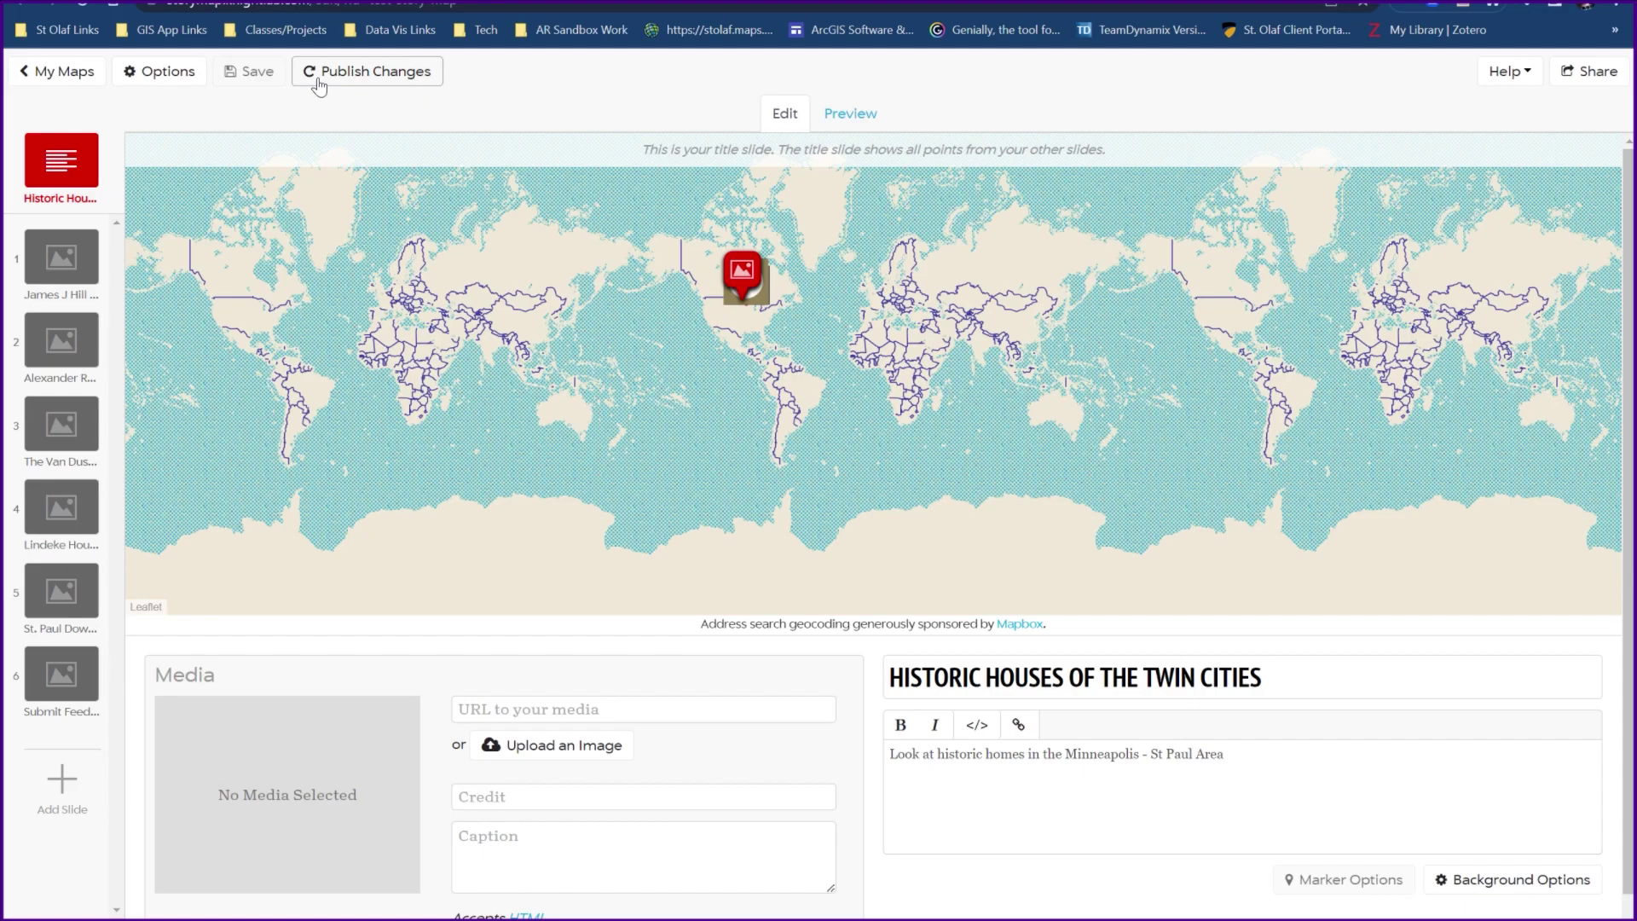
Preview the Historic Houses story and advance to the James J Hill House slide.
left_click(863, 116)
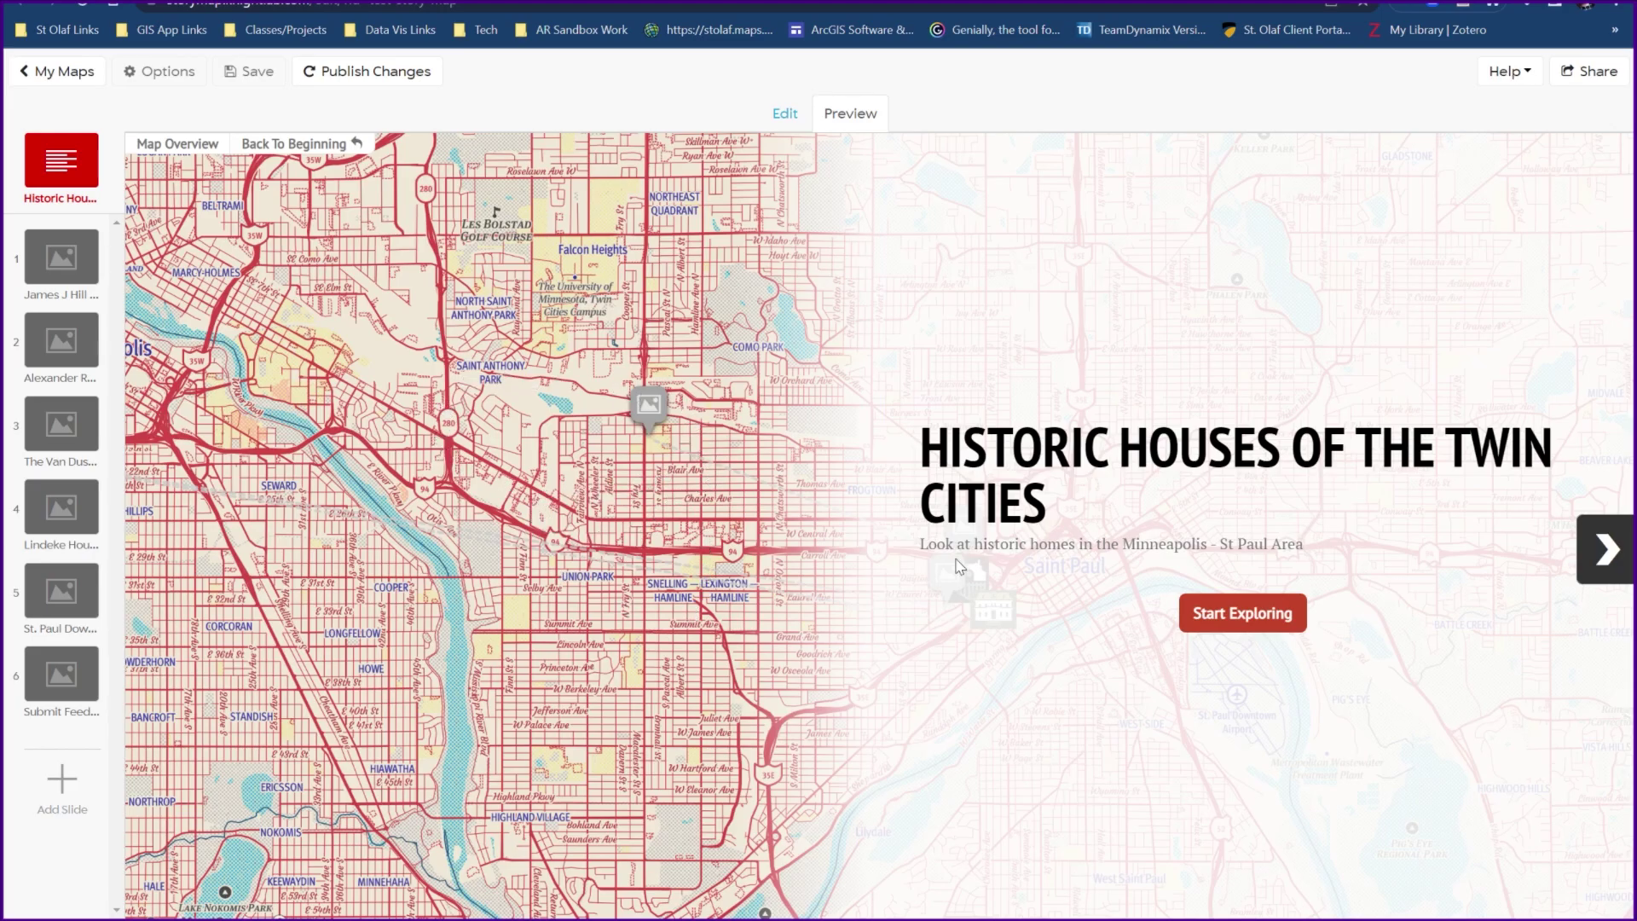
left_click(1599, 549)
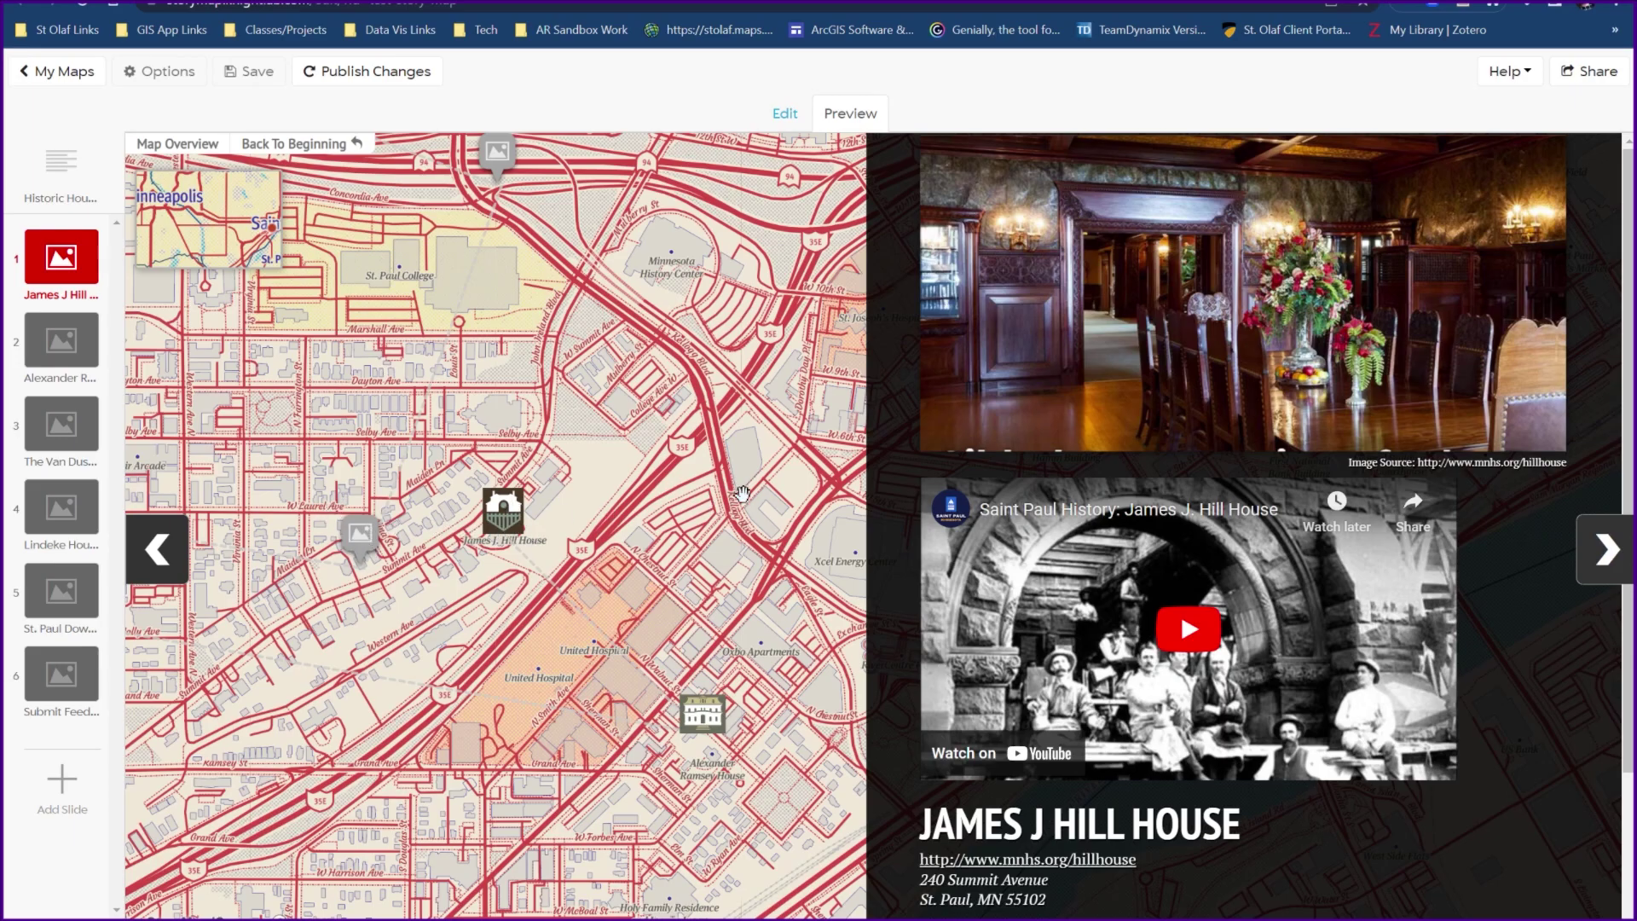
Step through the Ramsey, Van Dusen, Lindeke and St. Paul Downtown slides to Submit Feedback.
left_click(1610, 554)
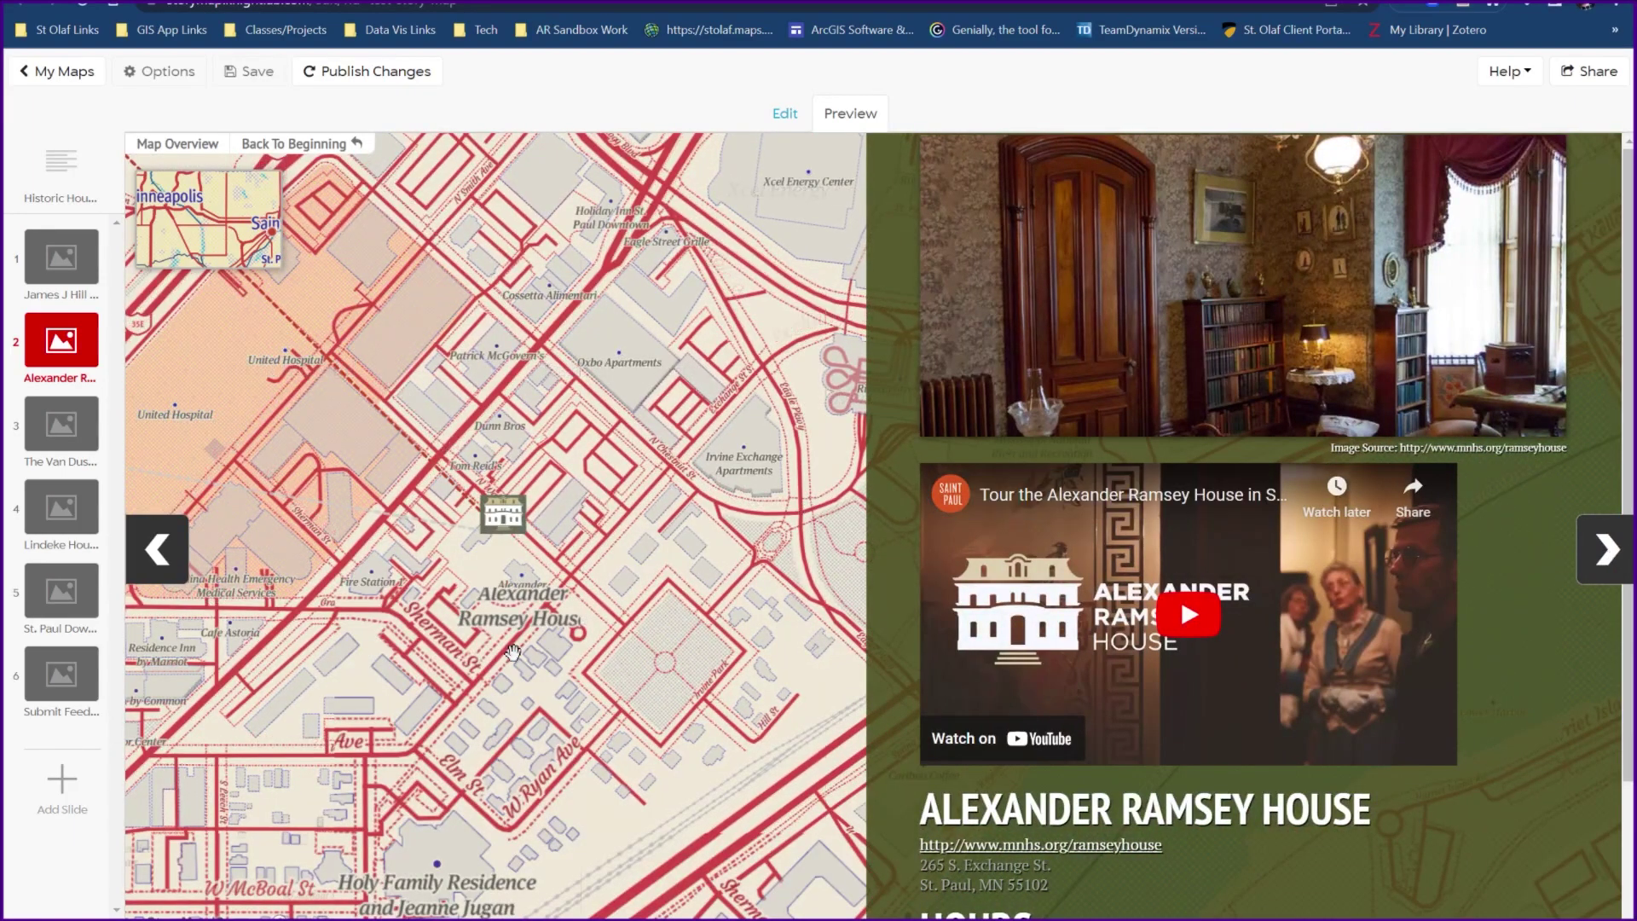
scroll(1296, 605, "down", 2)
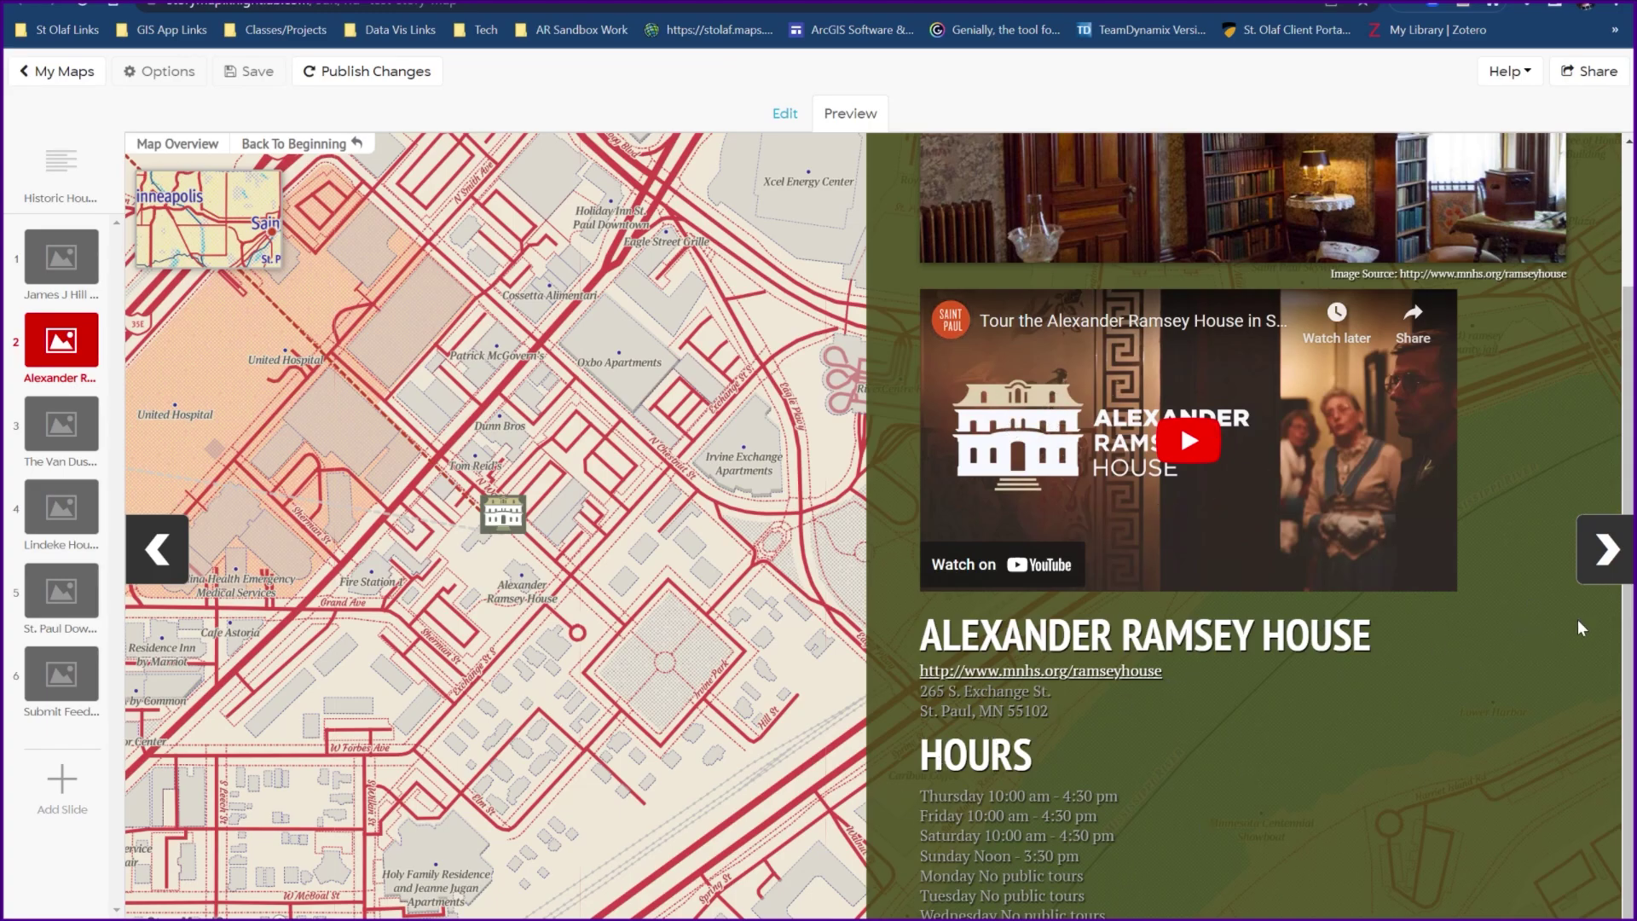
left_click(1608, 550)
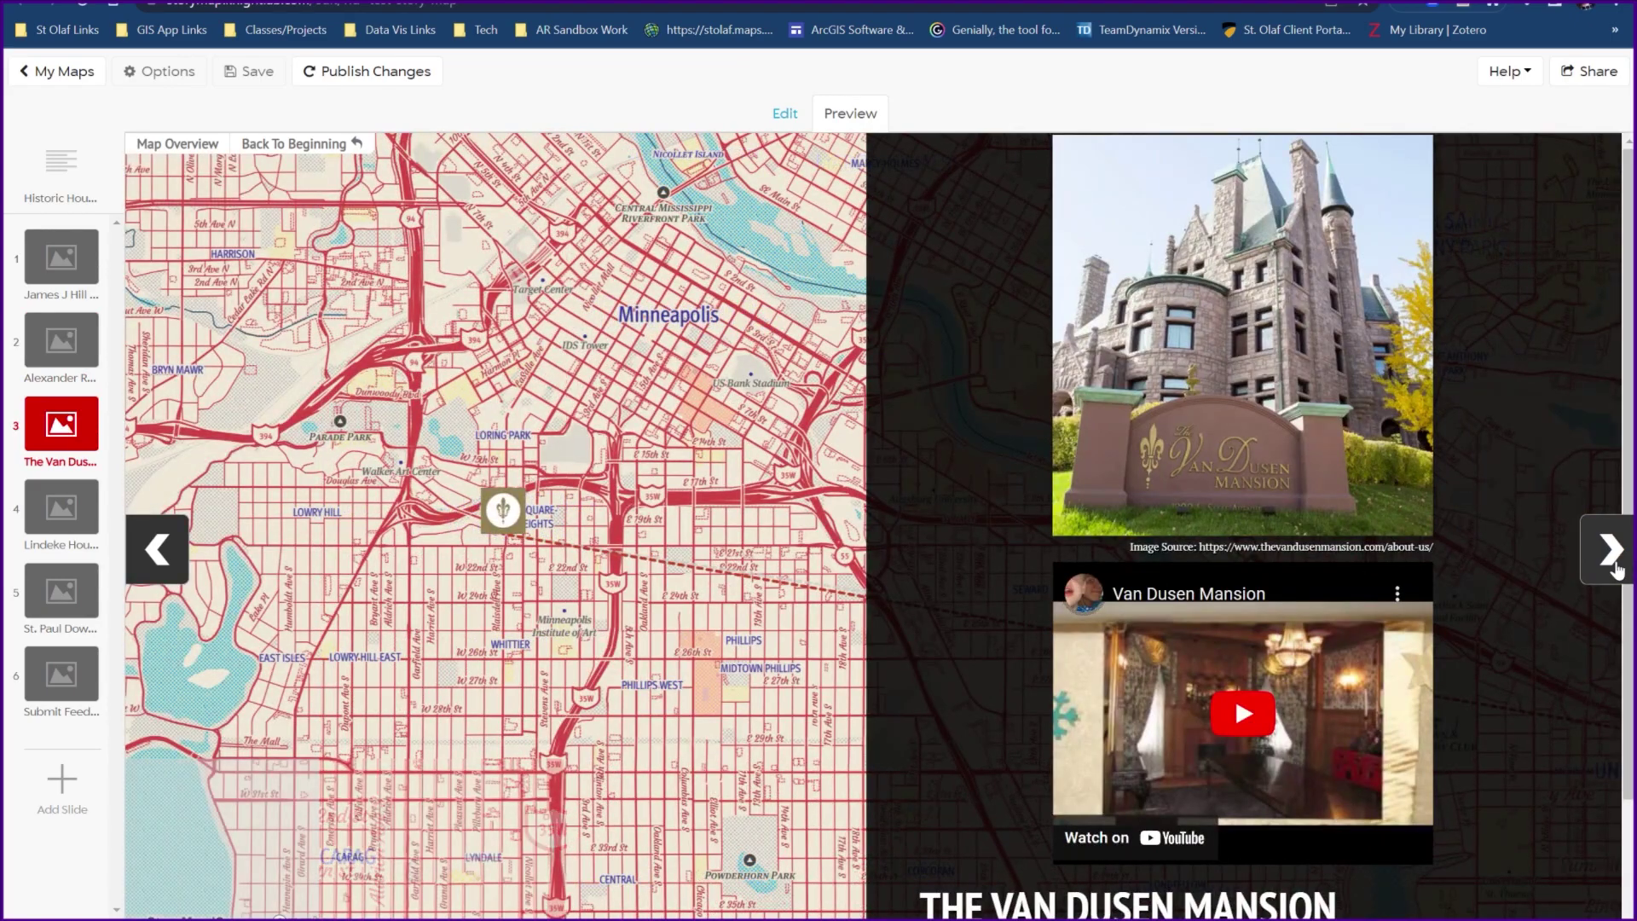
left_click(1612, 567)
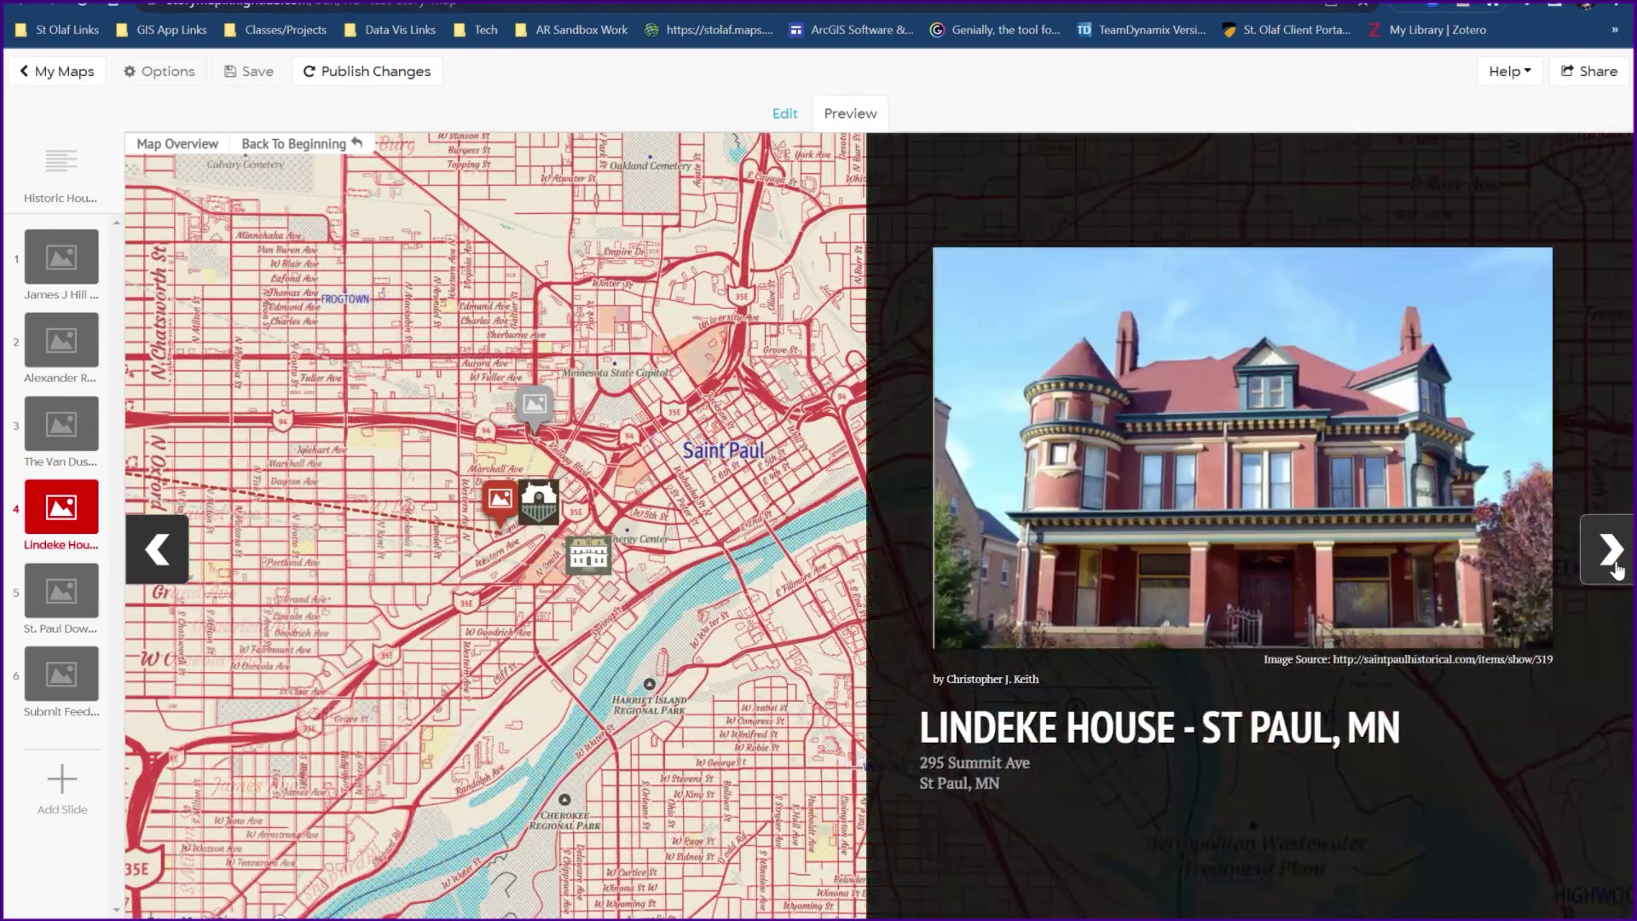
left_click(1613, 568)
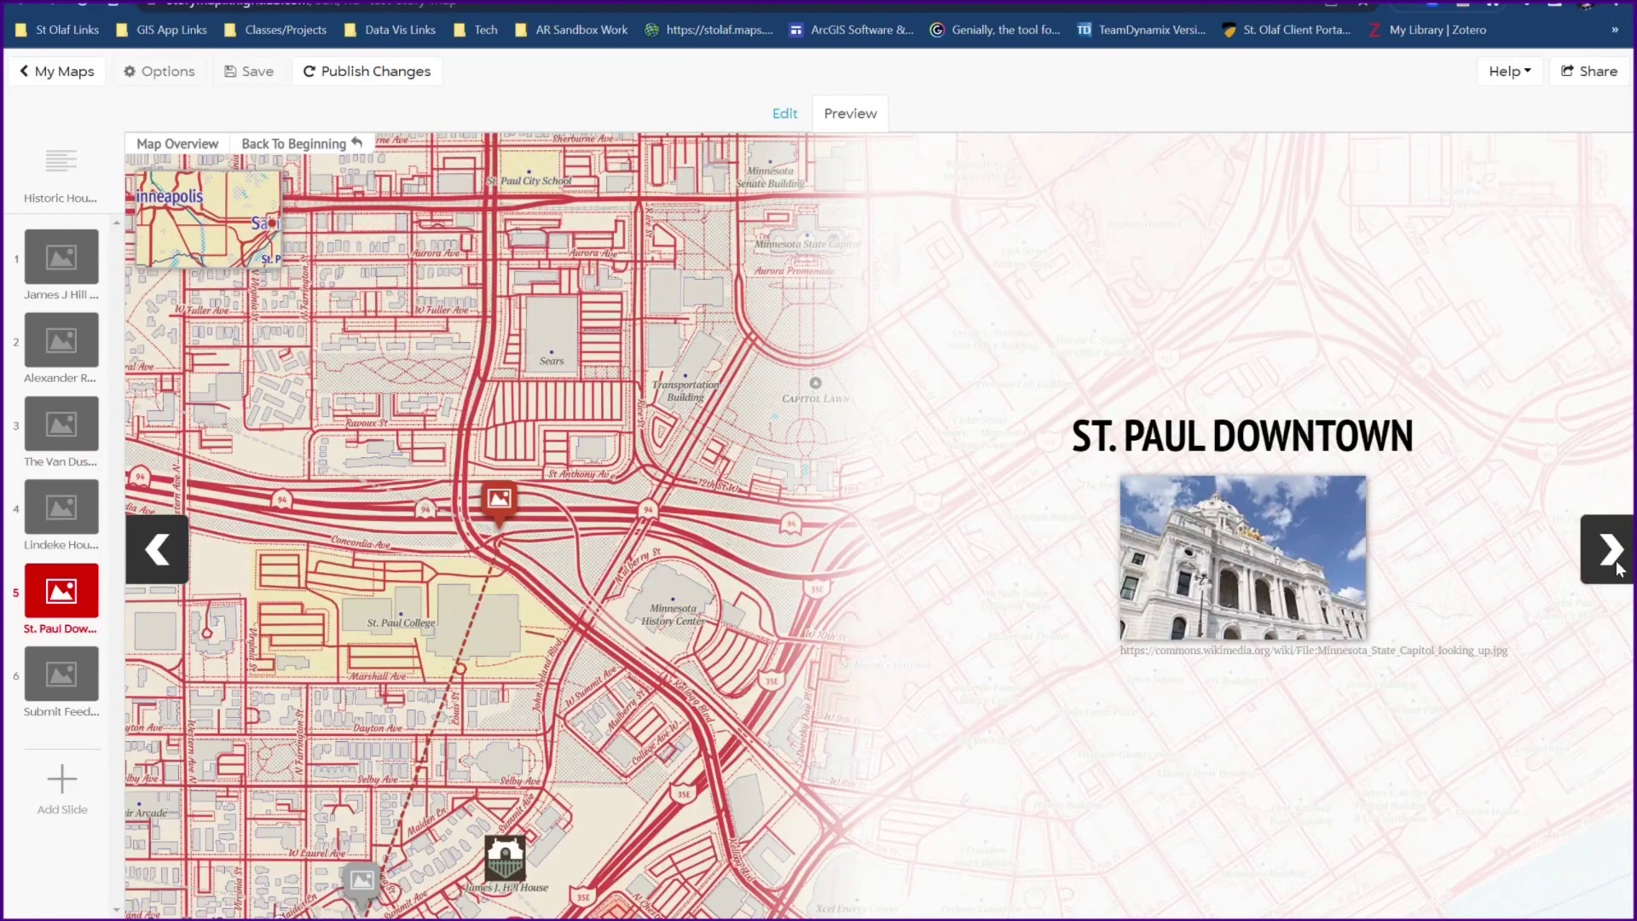
left_click(1613, 568)
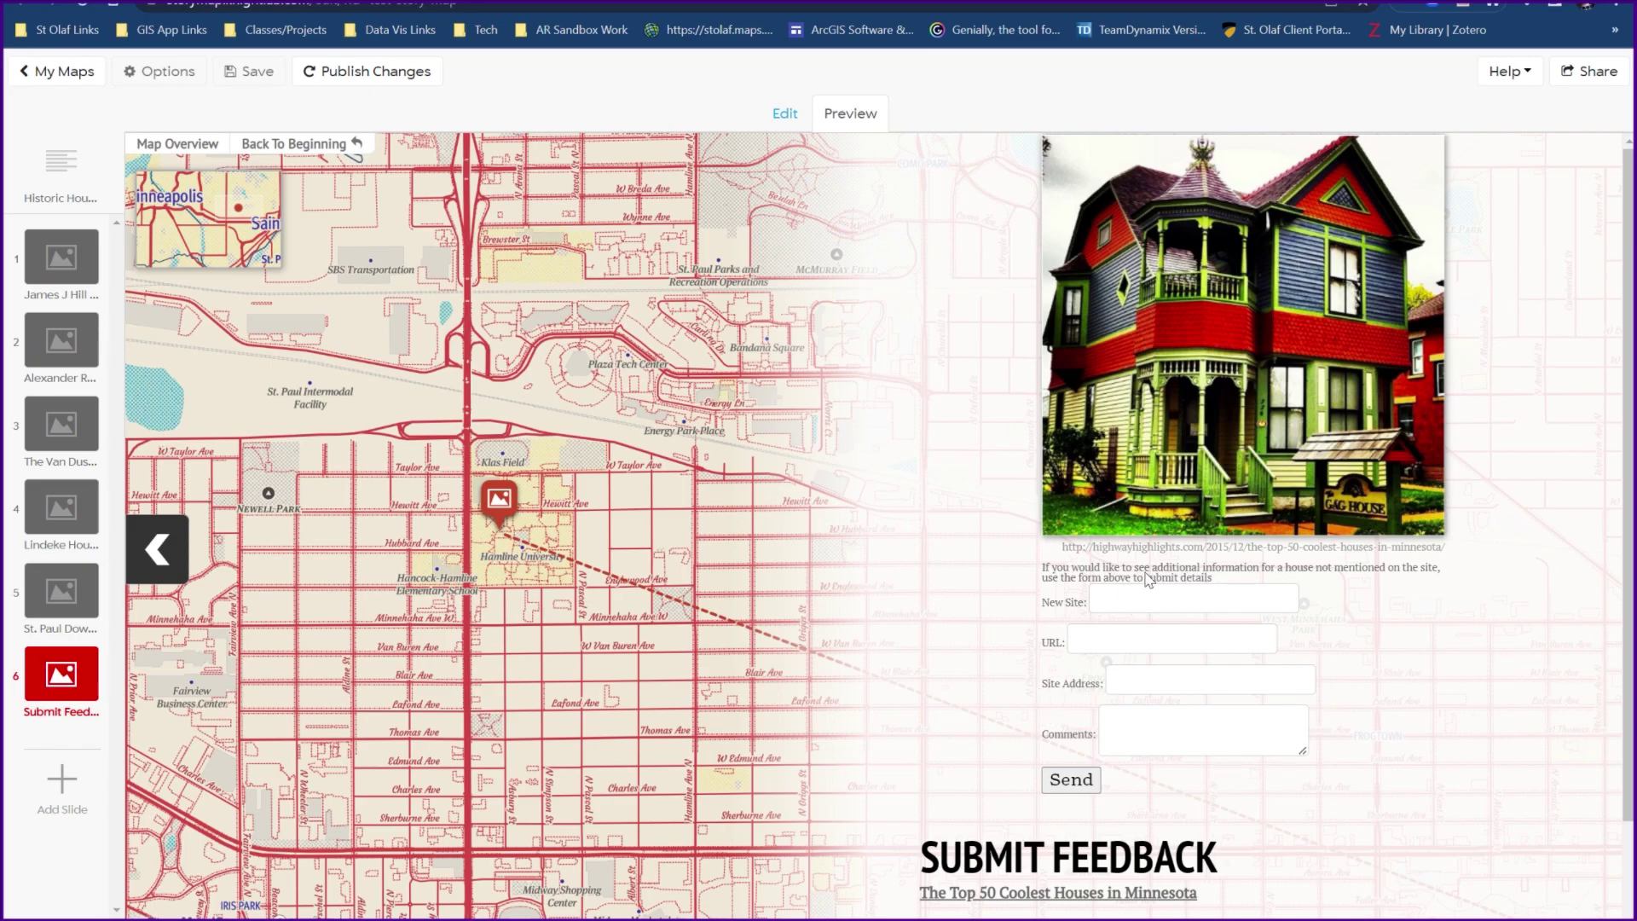
Try the feedback form's New Site and URL fields, then return to the title slide.
scroll(1449, 649, "down", 1)
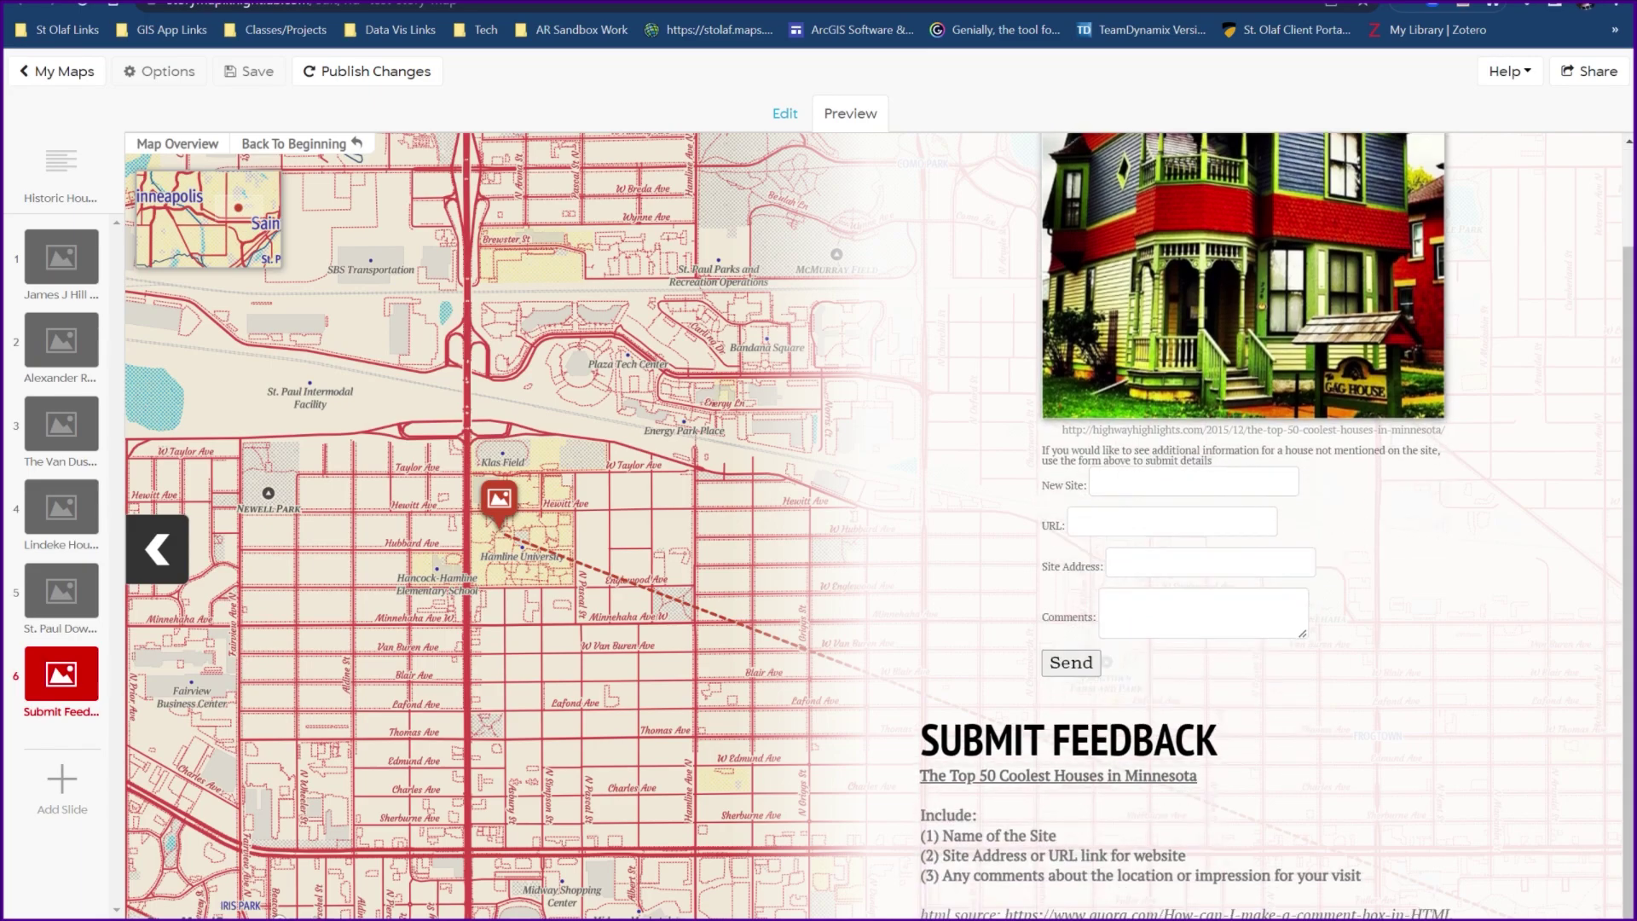
left_click(1193, 481)
key("Tab")
left_click(1532, 527)
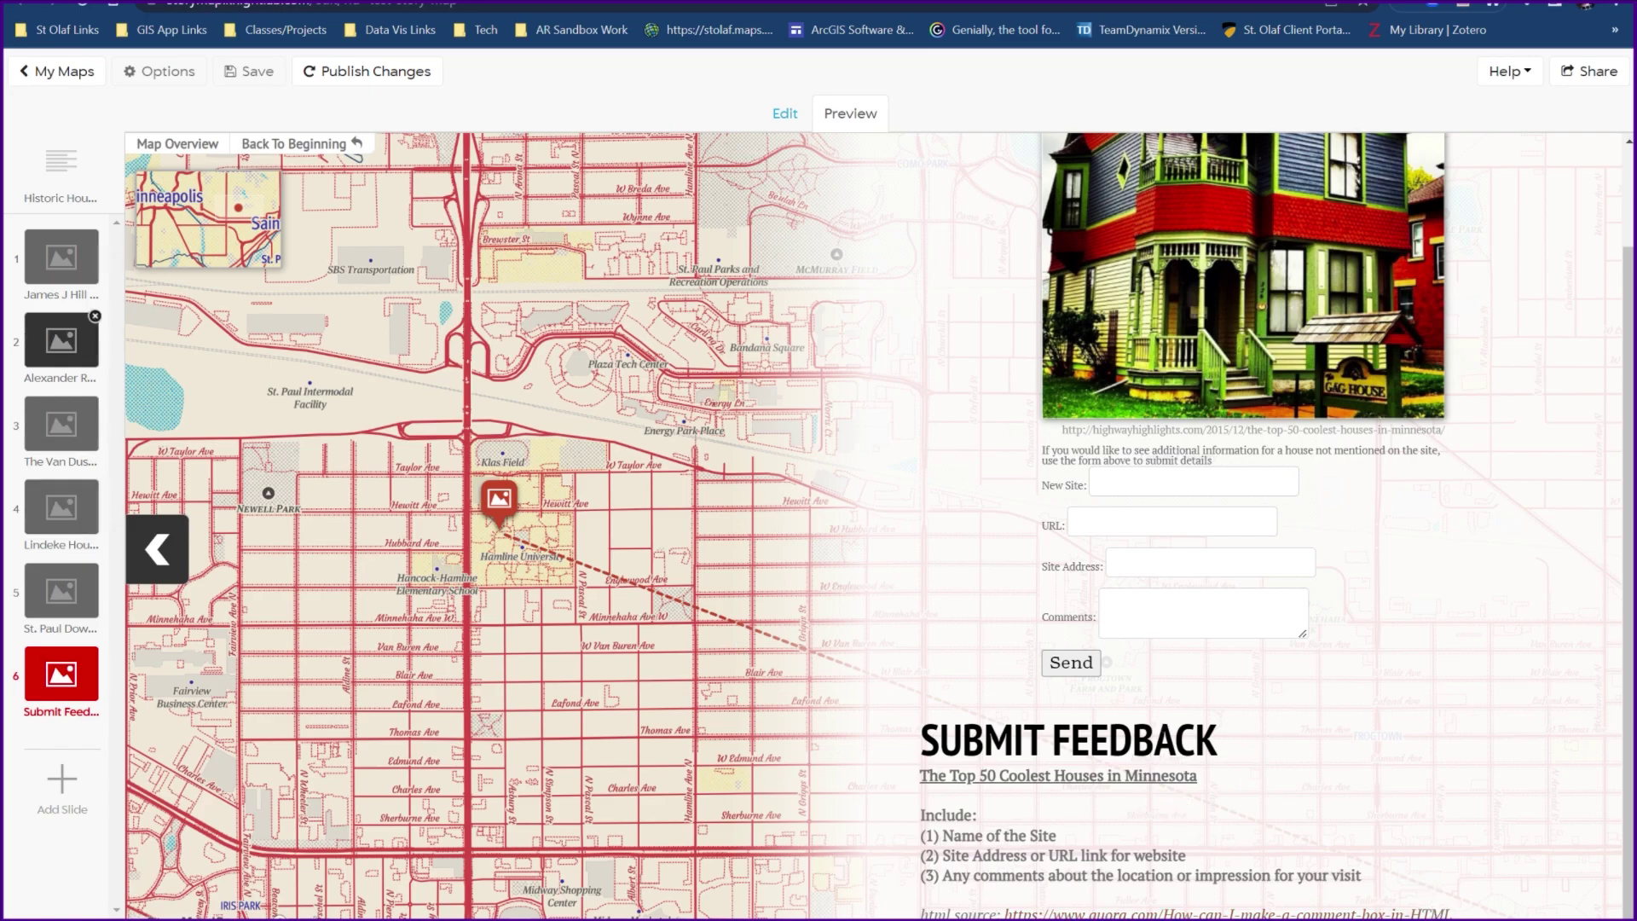
mouse_move(61, 255)
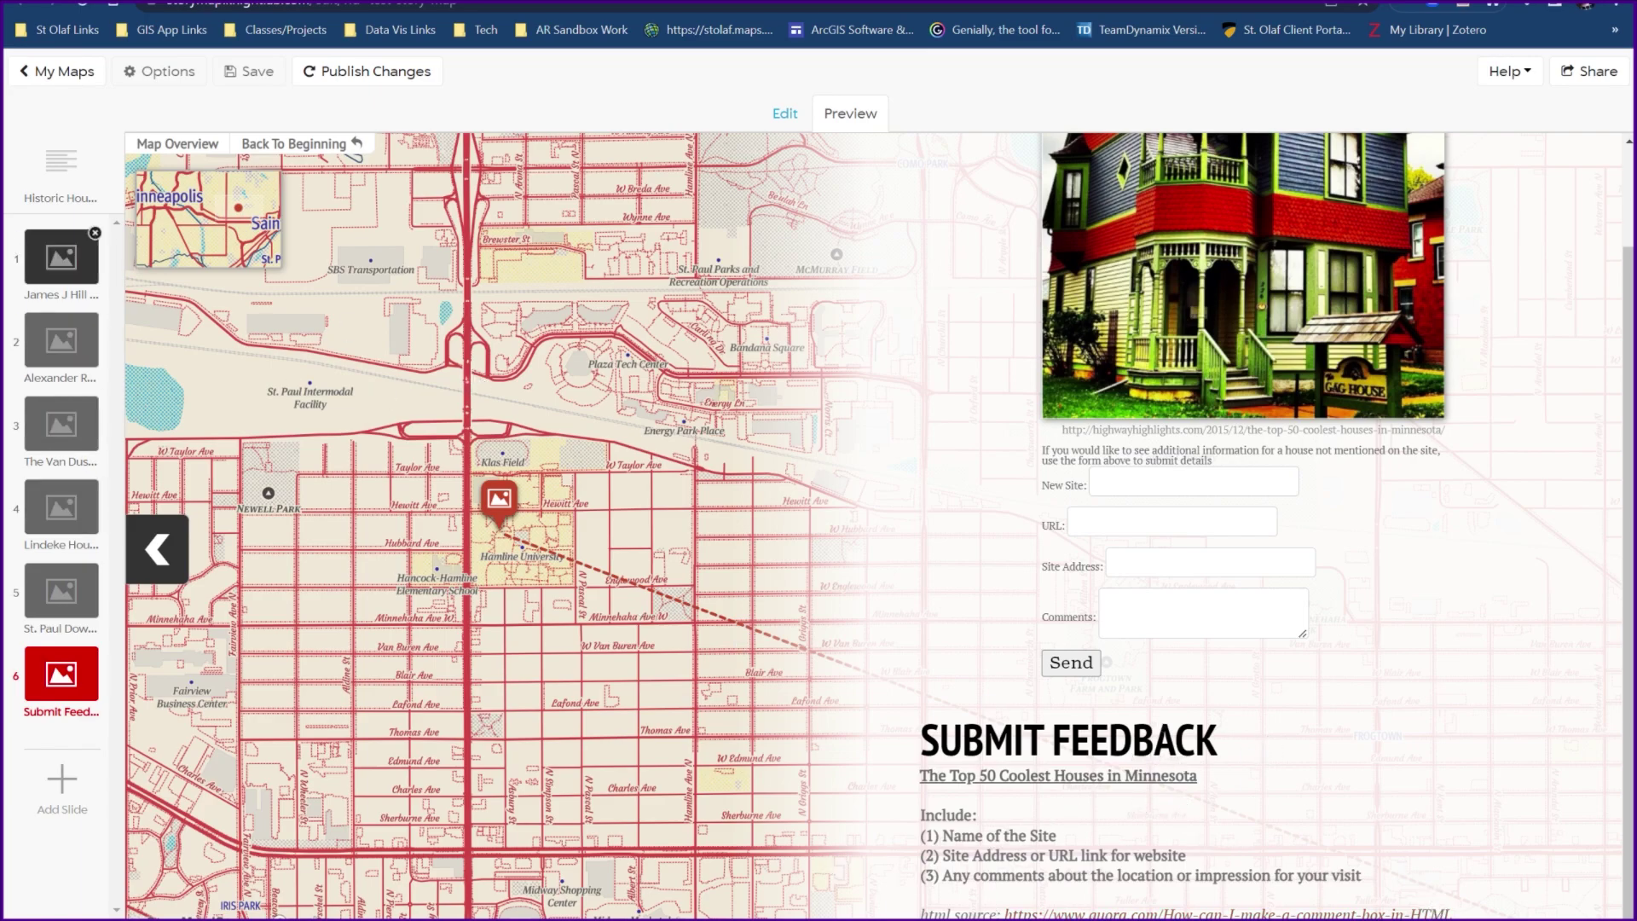
left_click(61, 164)
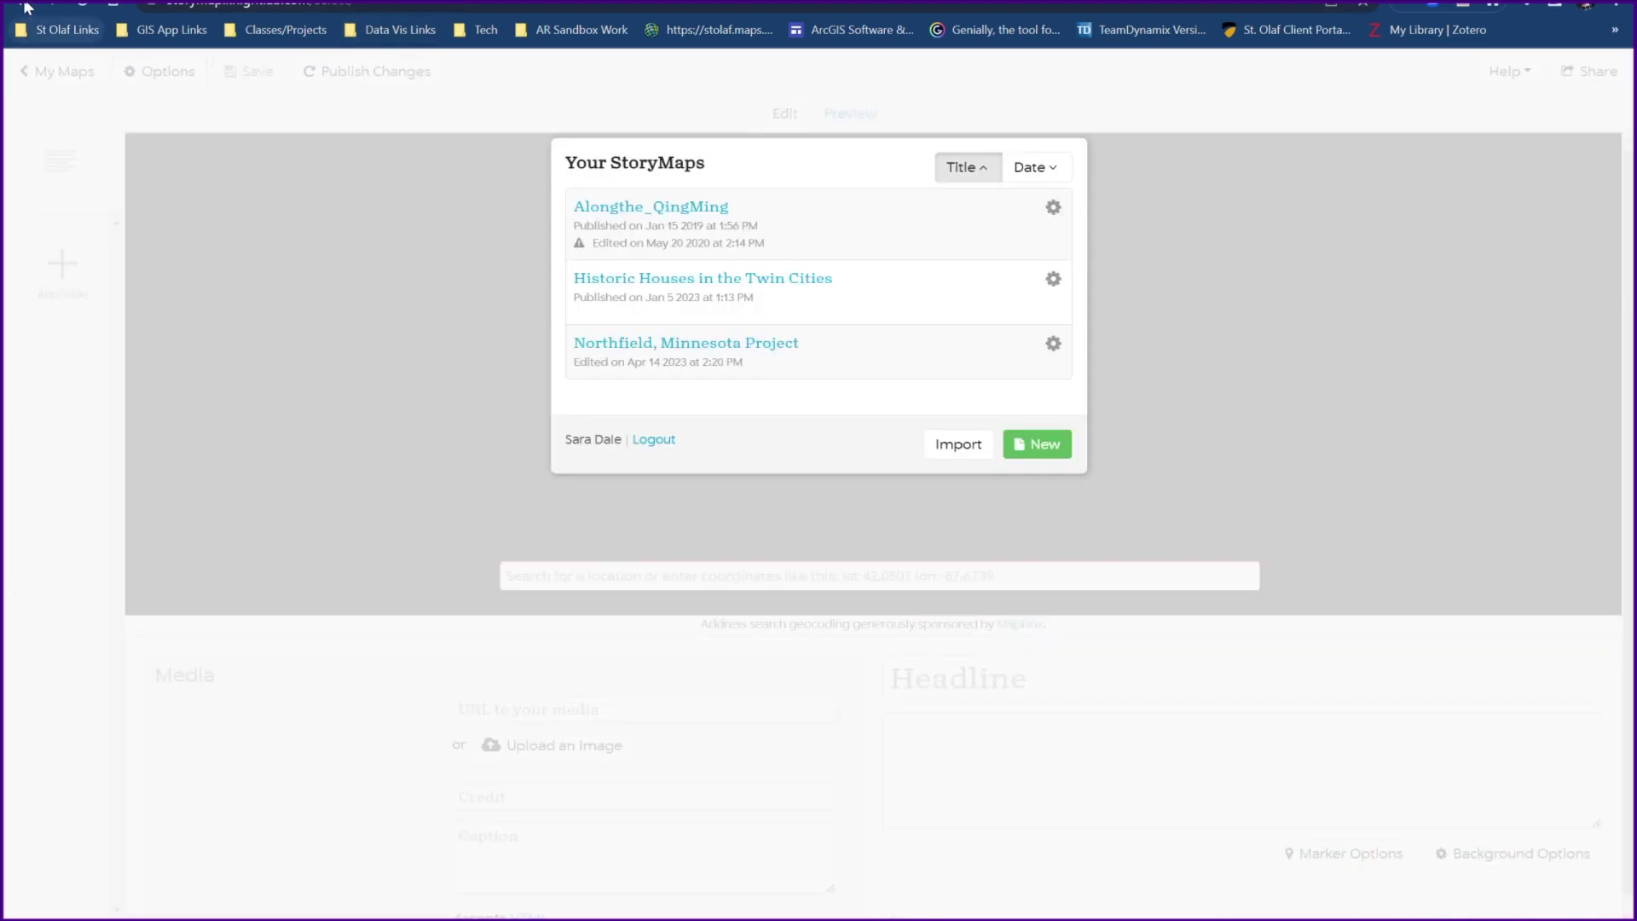
Reopen the Northfield Minnesota Travels project and save it.
left_click(25, 8)
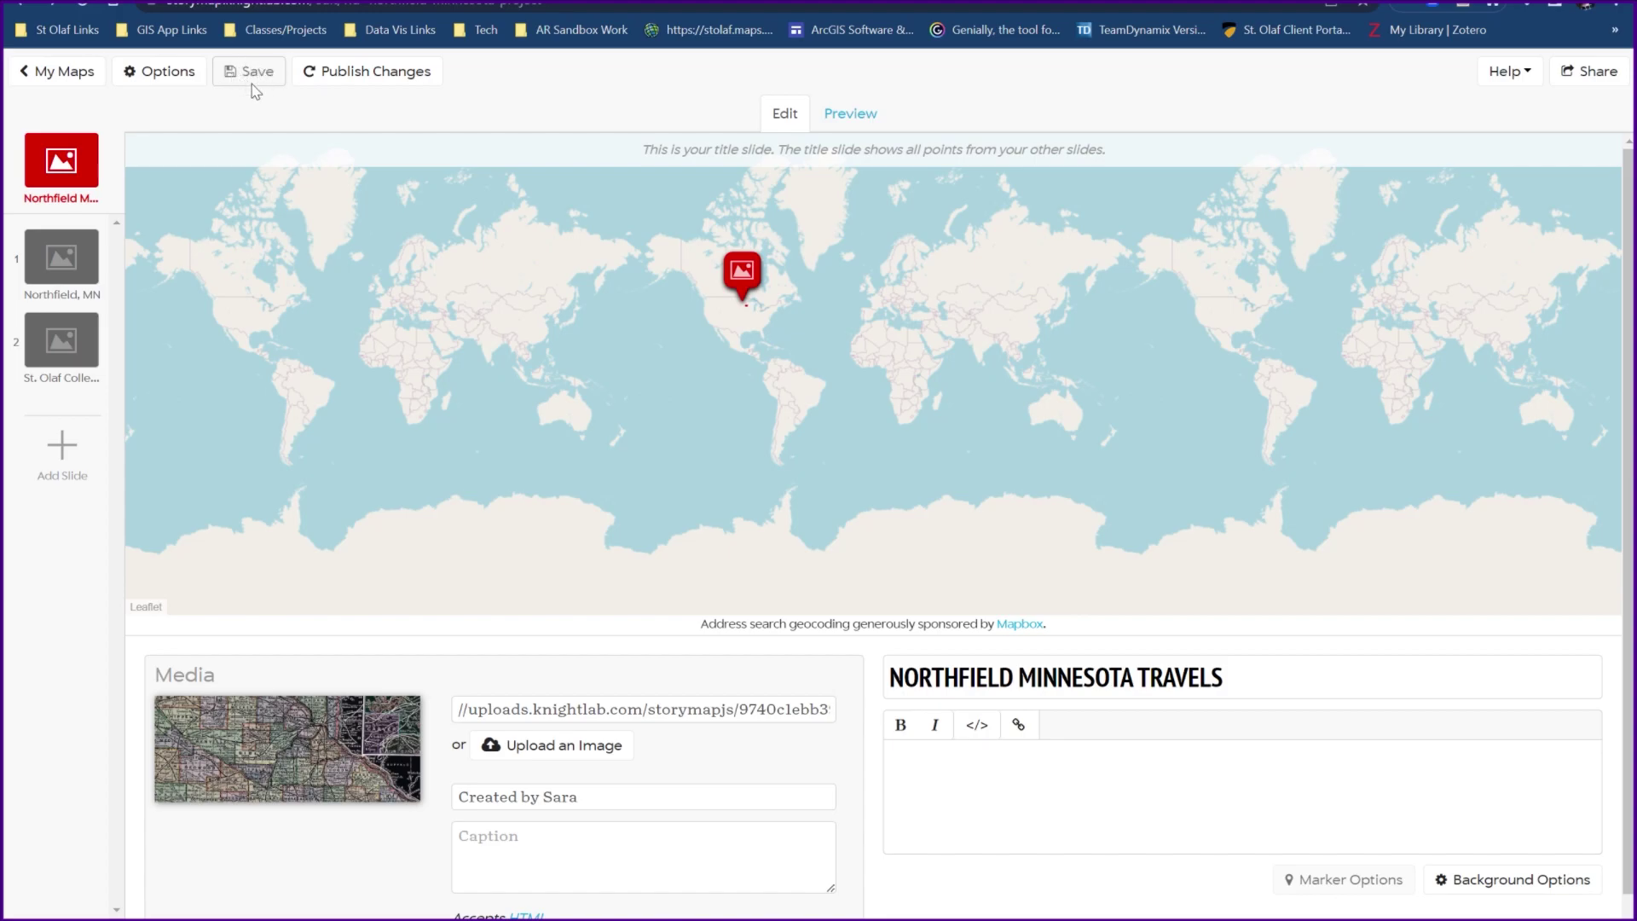
left_click(247, 75)
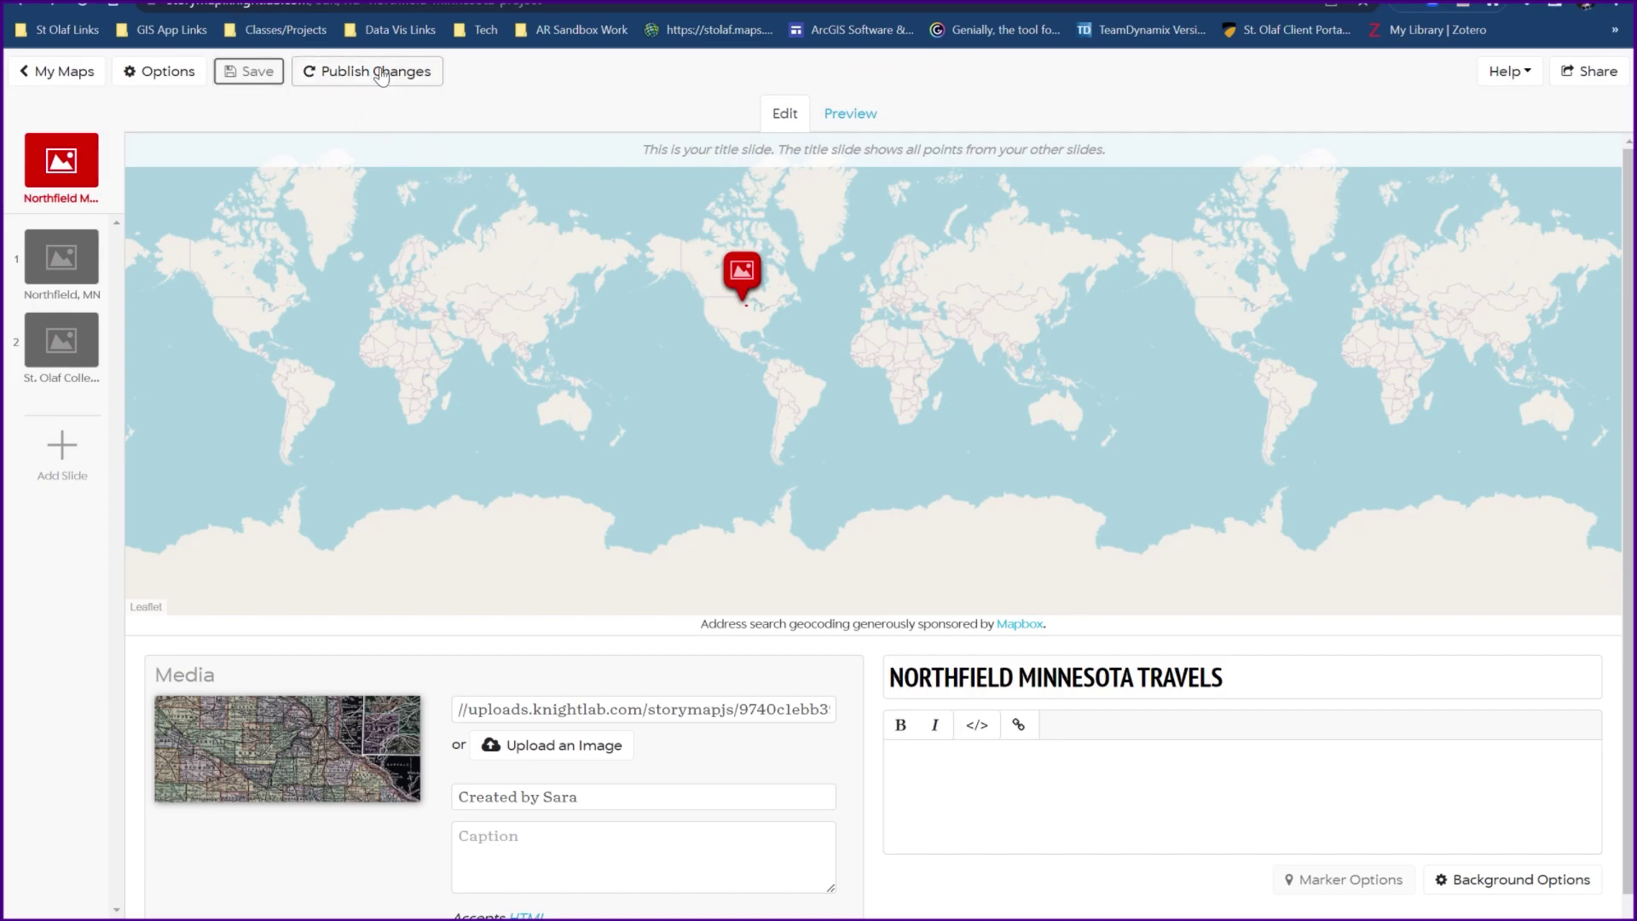
Publish the saved changes and copy the story's share link from the Share dialog.
left_click(324, 75)
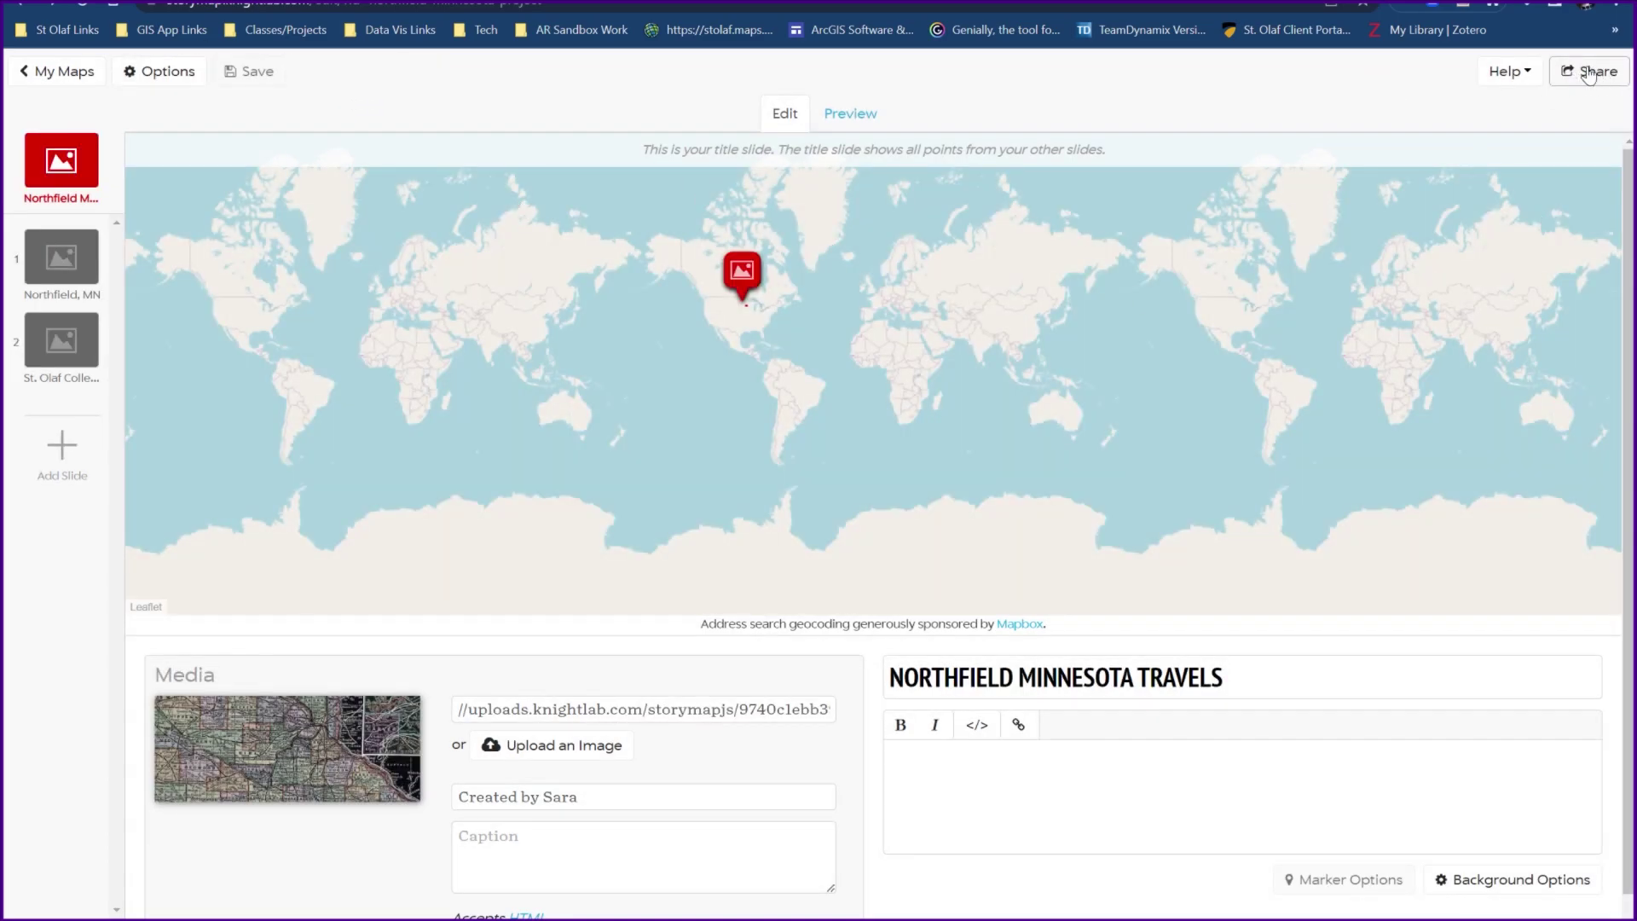
left_click(1593, 77)
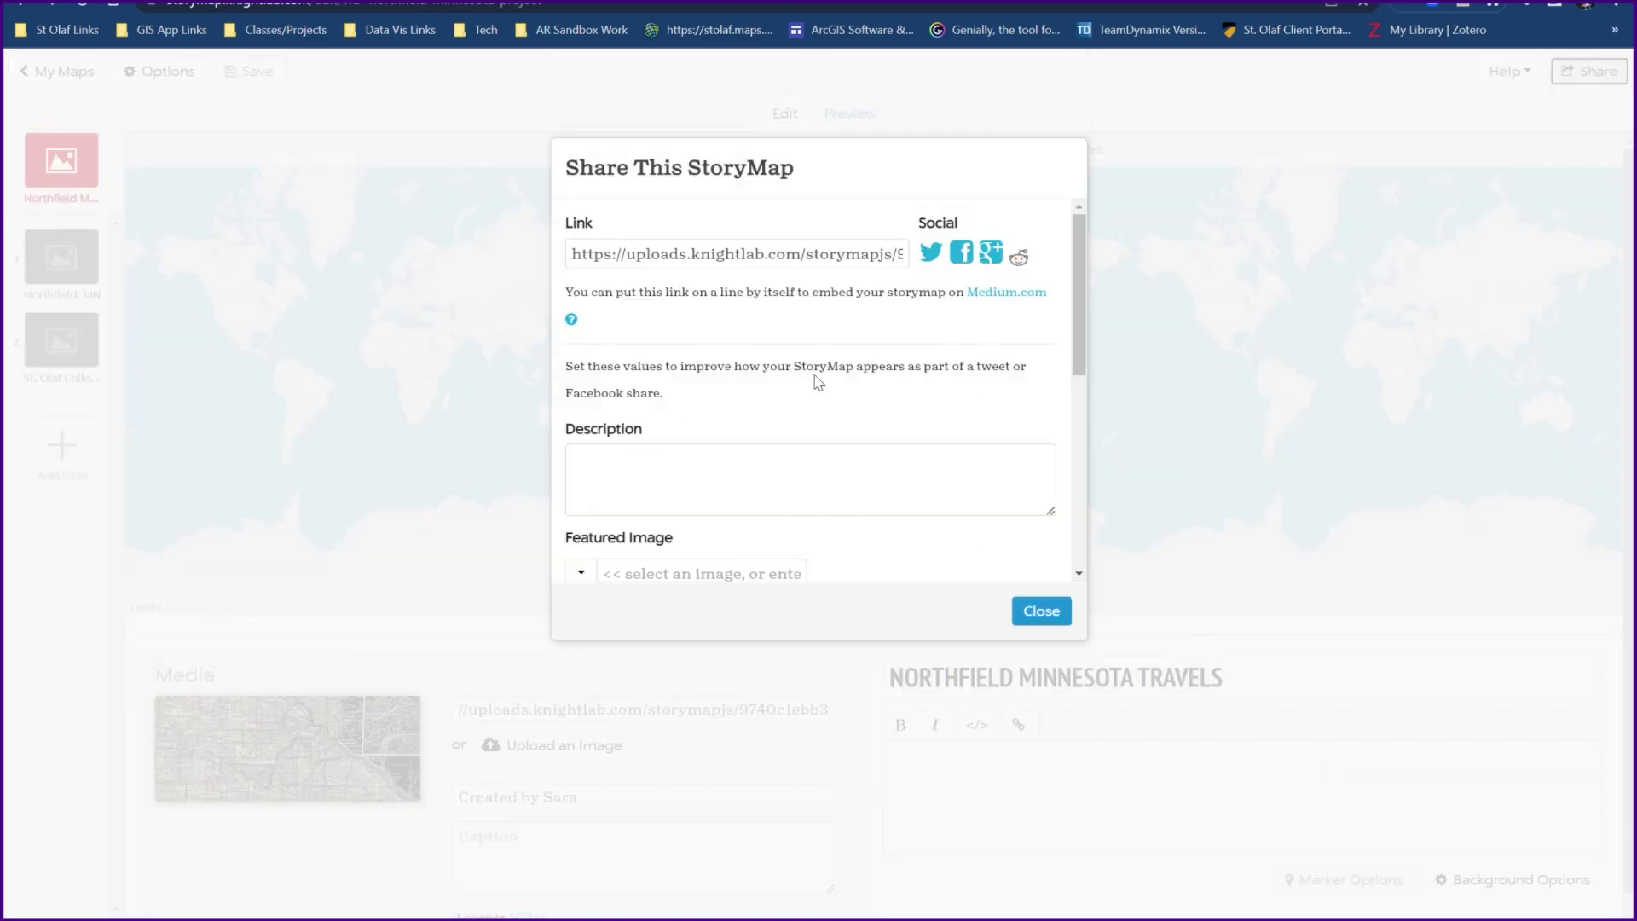
left_click(786, 255)
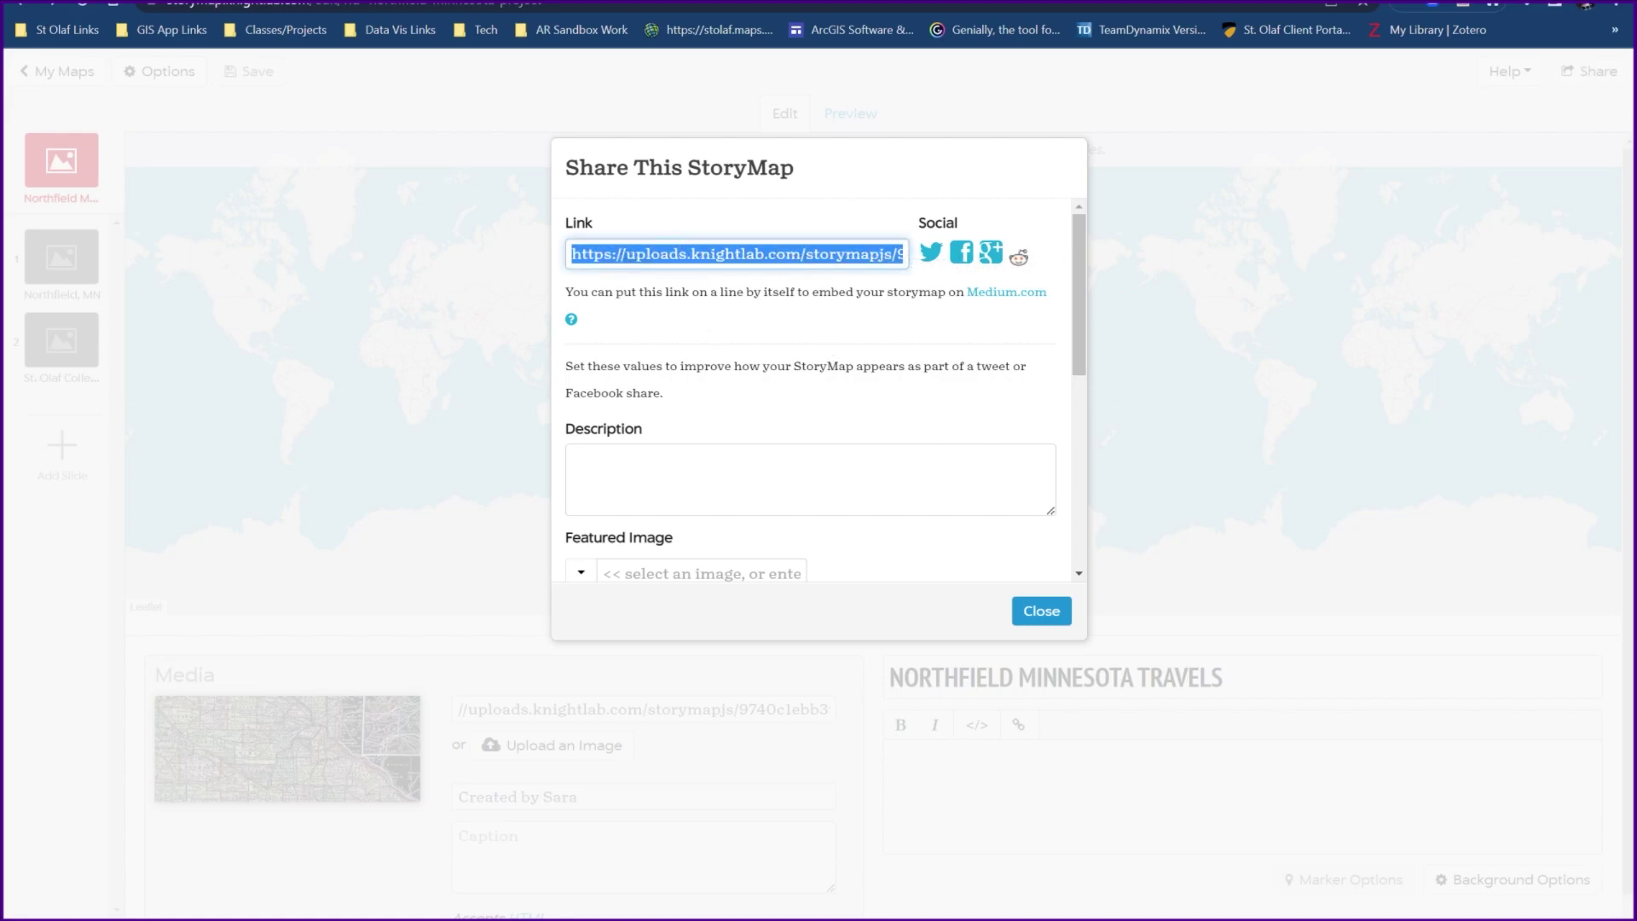
left_click(1041, 612)
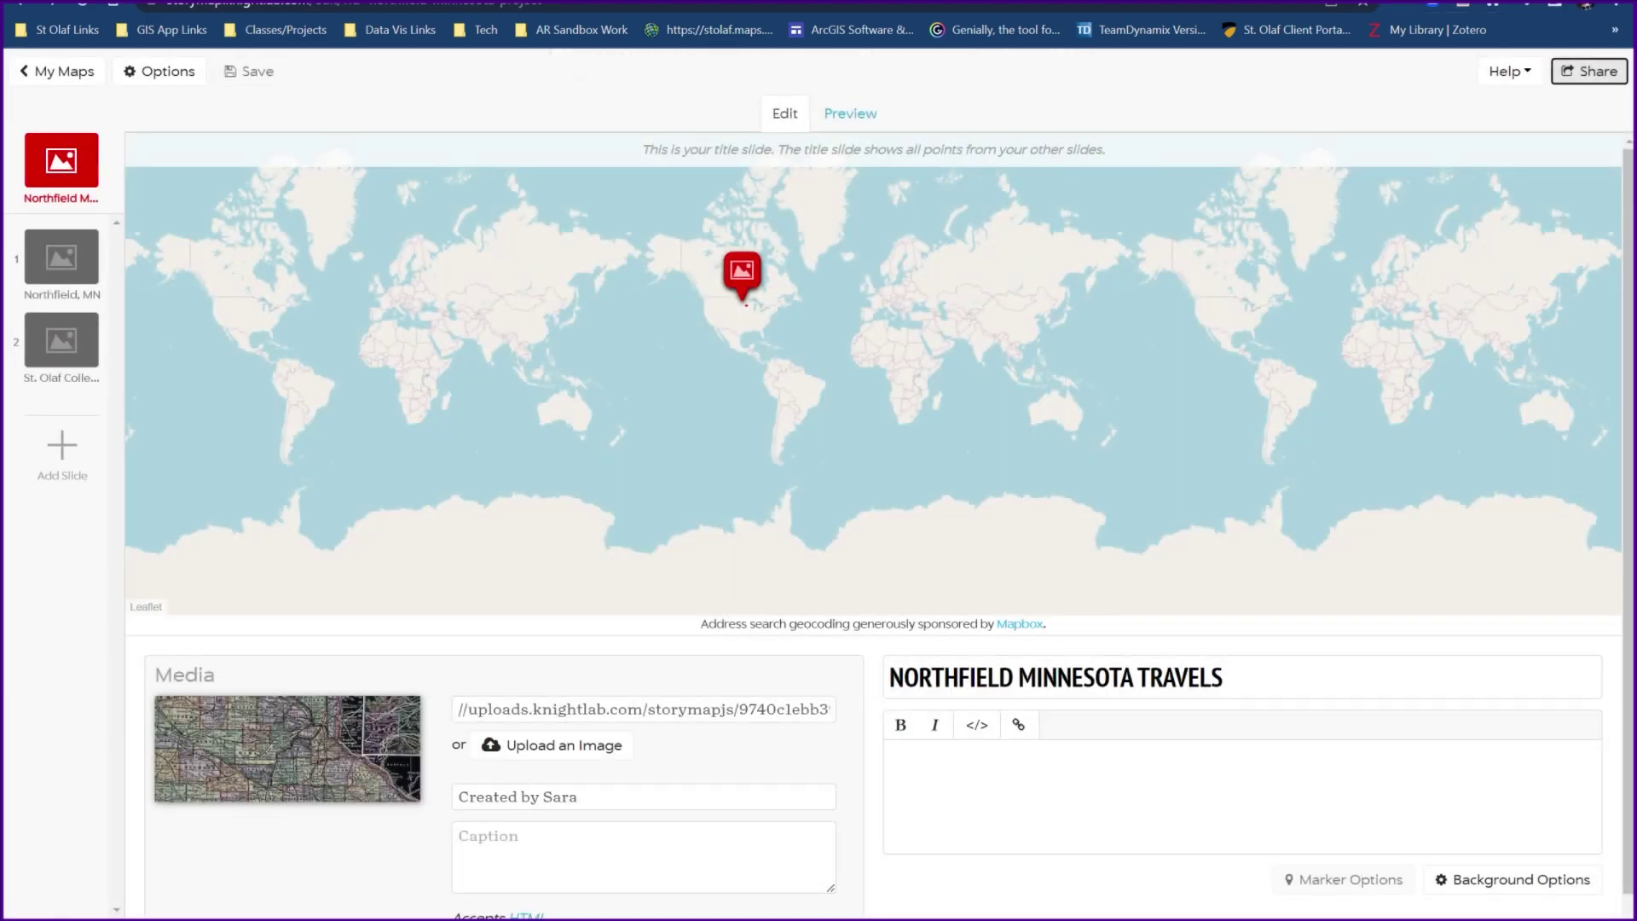
Load the copied share link in a new tab to view the live Northfield Minnesota Travels story.
key("ctrl+t")
key("ctrl+v")
key("Return")
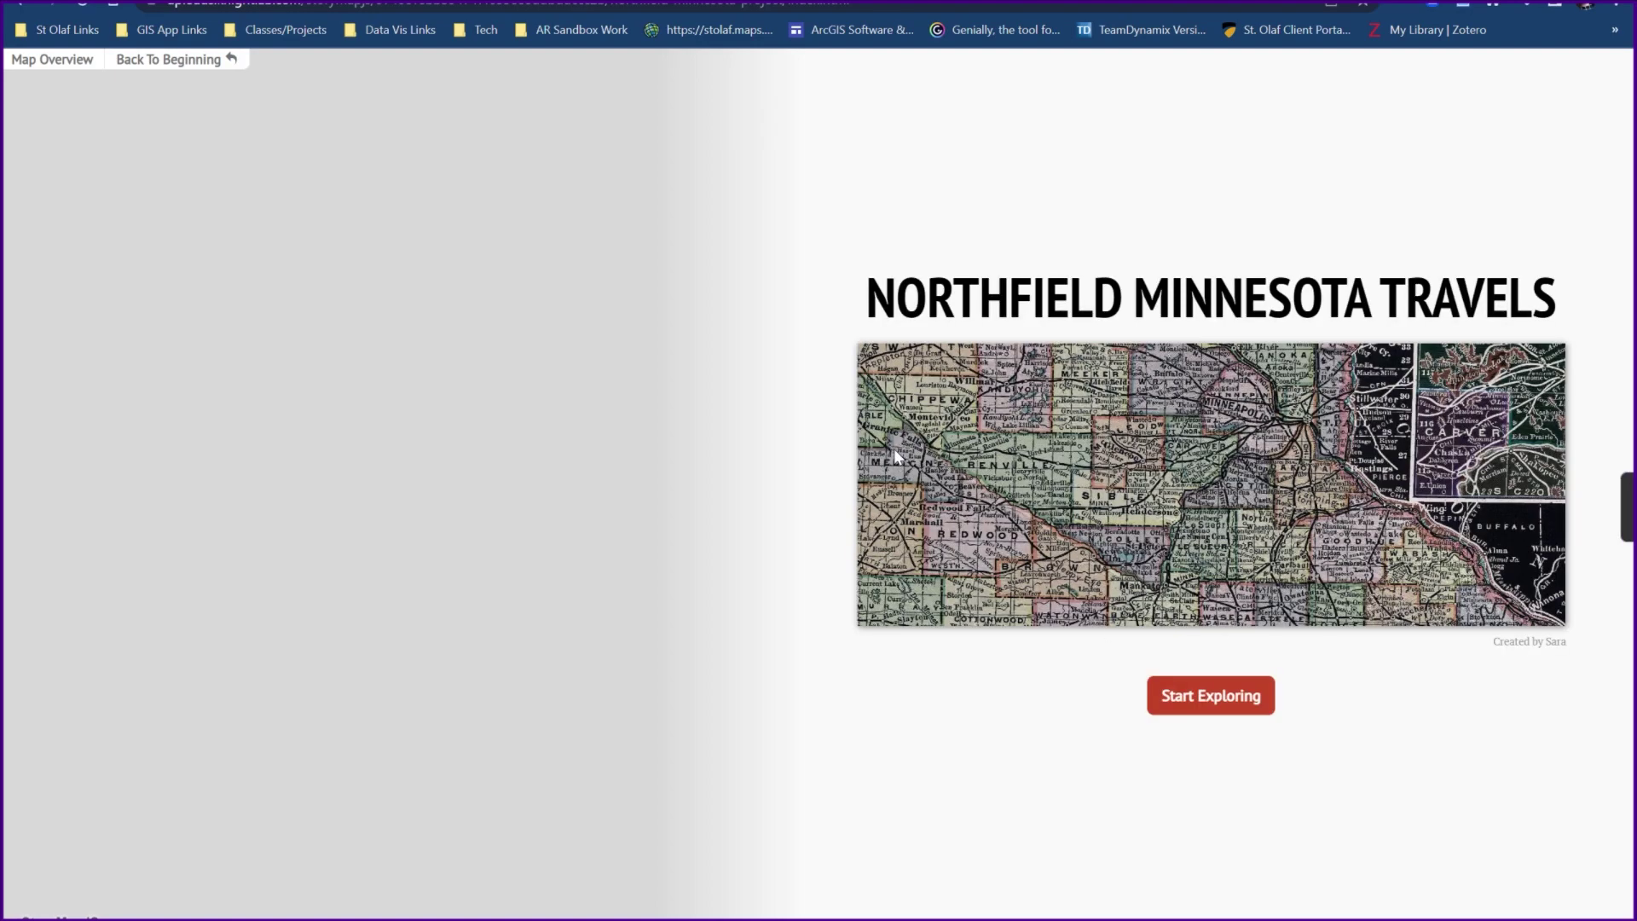